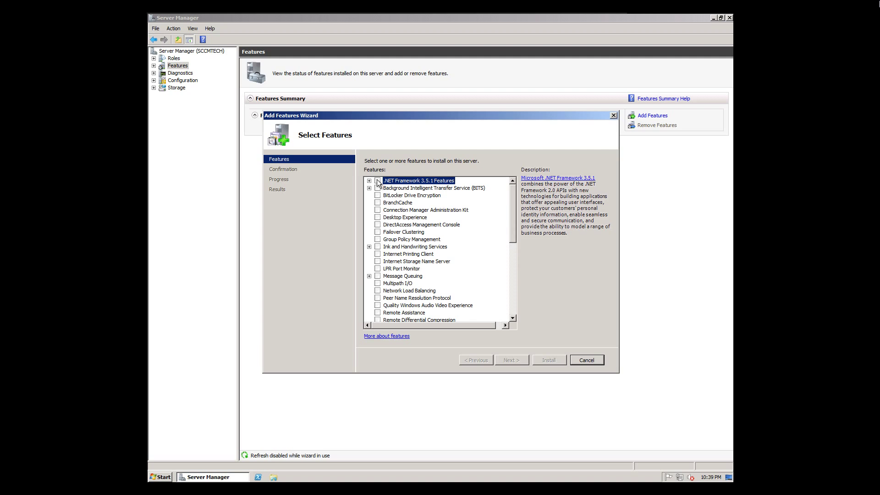
Select the .NET Framework 3.5.1, BITS and Remote Differential Compression features, accepting required role services
click(377, 180)
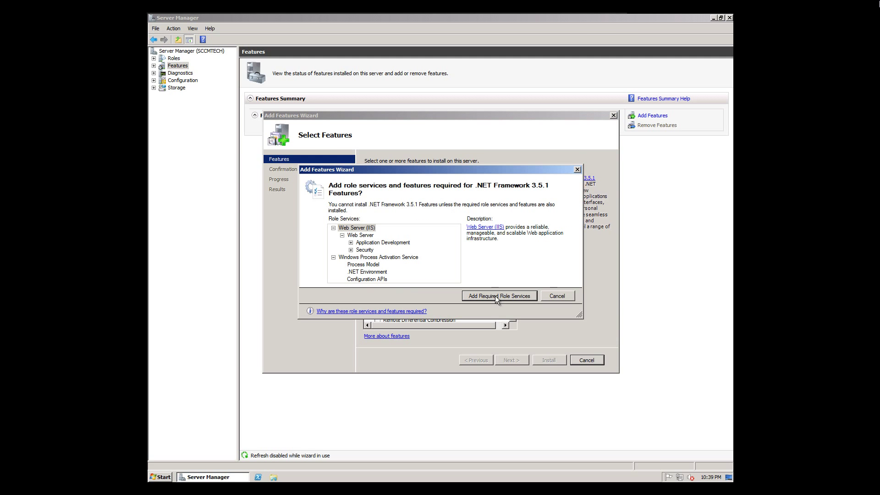
click(498, 297)
click(378, 188)
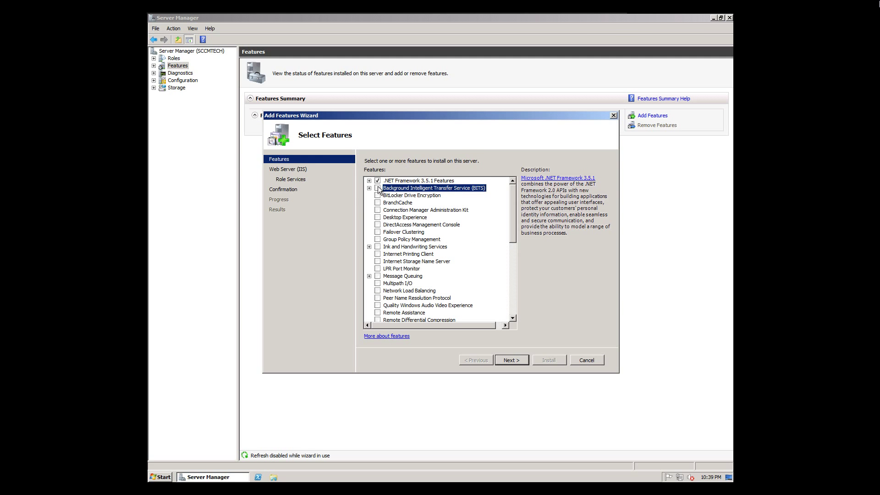
click(508, 286)
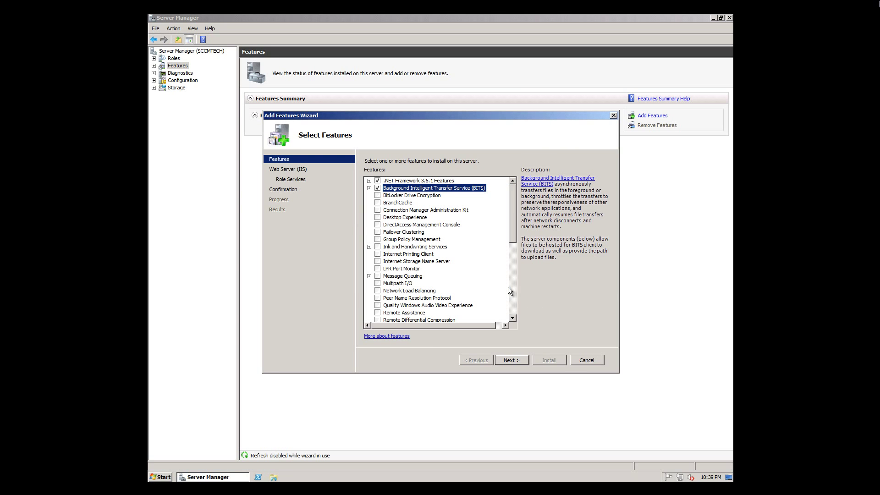
click(378, 320)
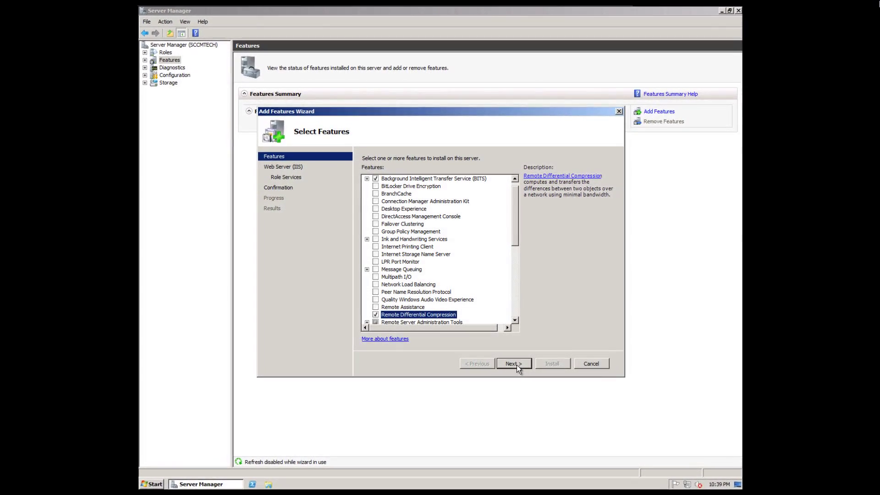
click(513, 364)
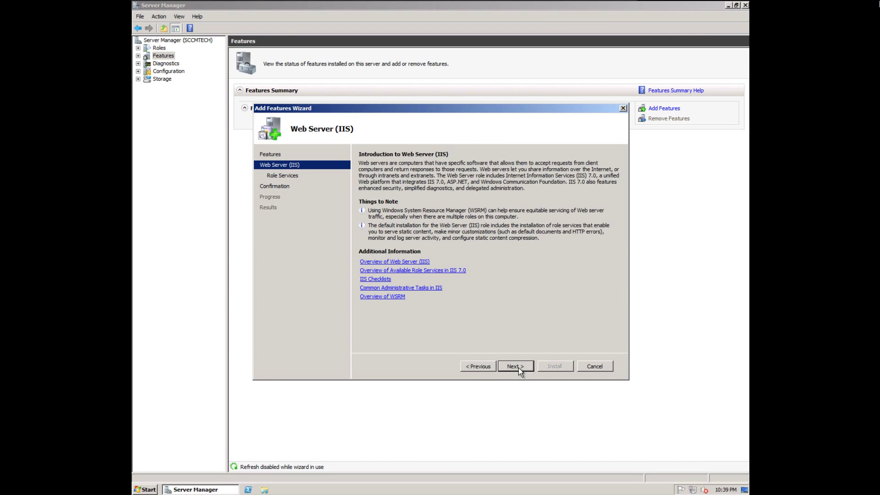
Add ASP.NET, Windows Authentication and IIS 6 WMI Compatibility to IIS role services, then install
click(518, 367)
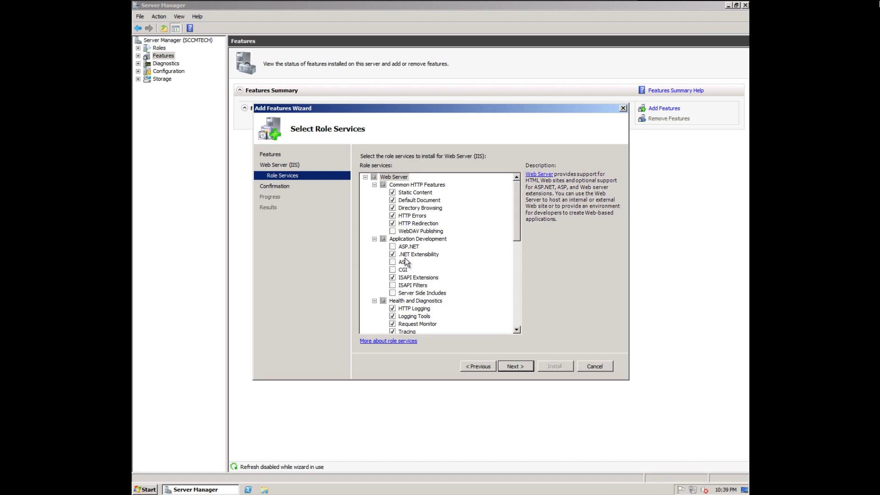
click(392, 247)
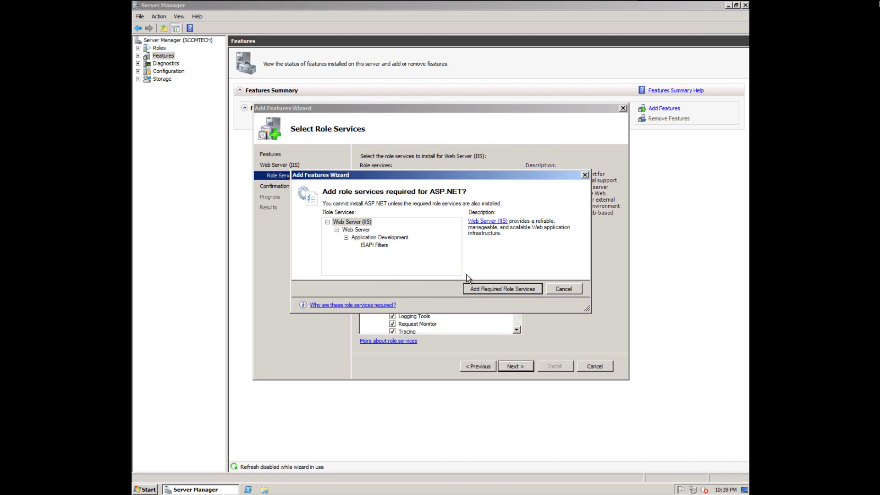
click(502, 288)
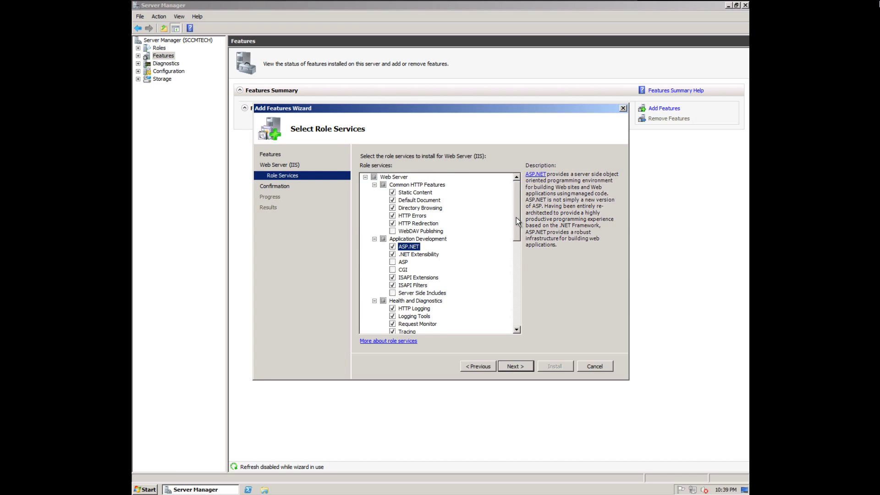
drag(516, 217, 518, 258)
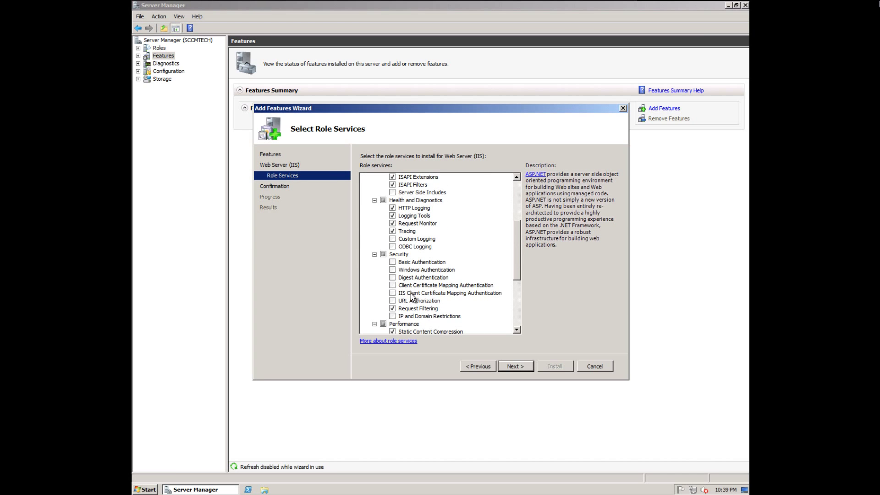
click(392, 270)
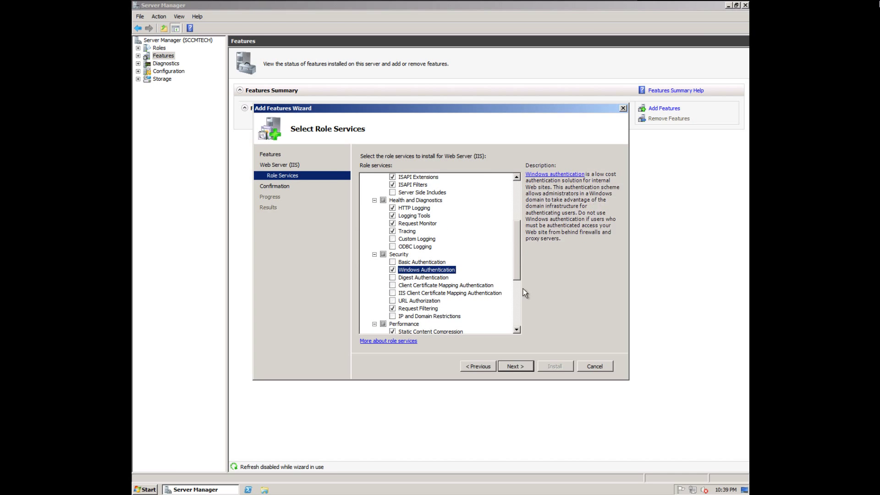
drag(516, 259, 518, 304)
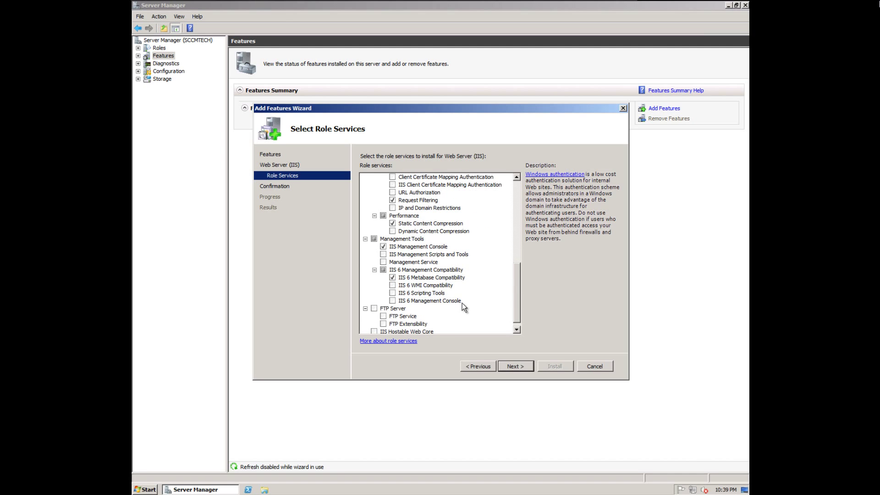
click(393, 286)
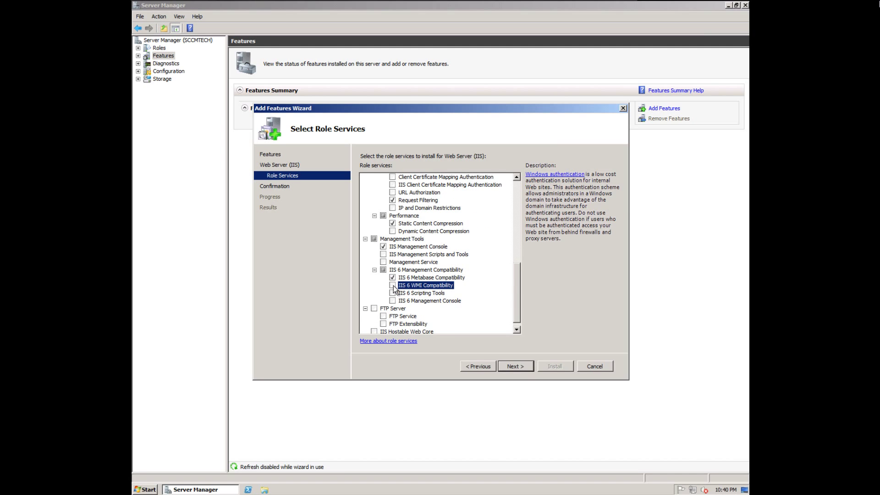
click(515, 366)
click(553, 366)
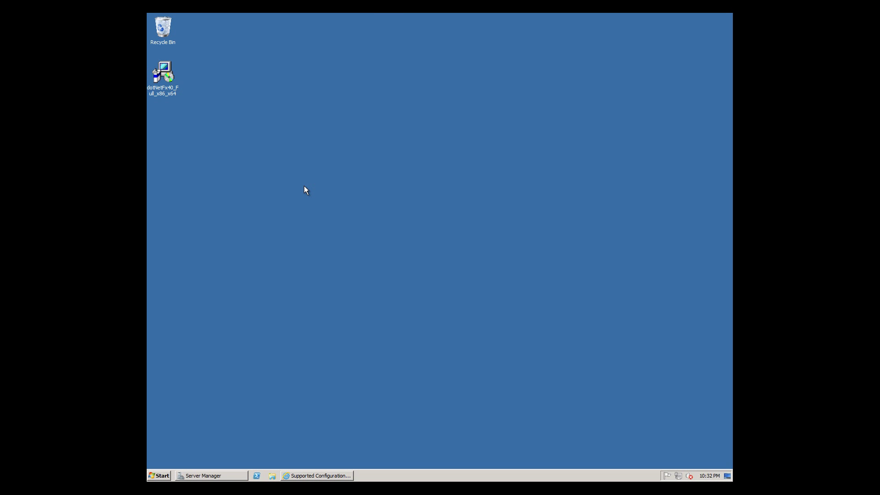
Run dotNetFx40 from the desktop, accept its license, install .NET Framework 4 and finish
double_click(164, 76)
click(462, 253)
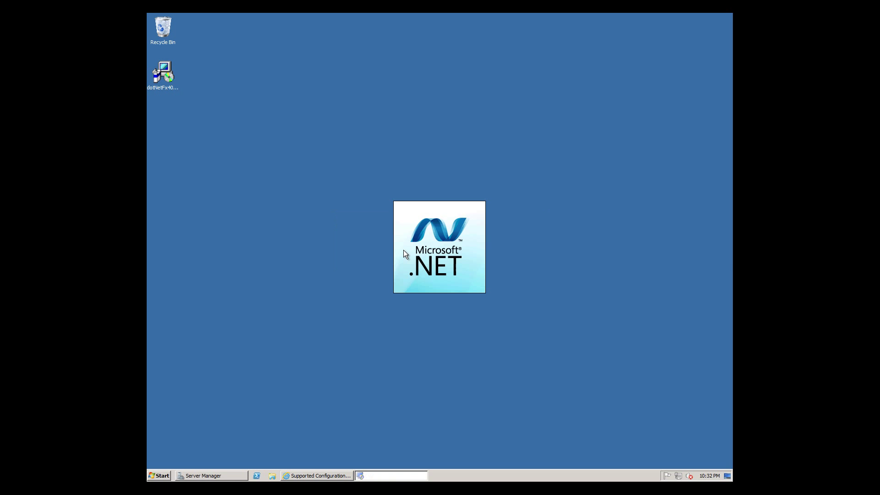
click(348, 223)
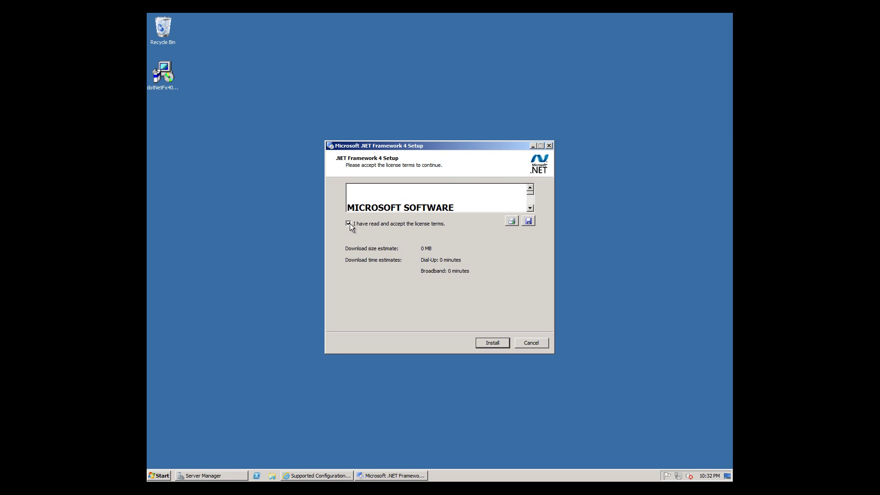
click(492, 343)
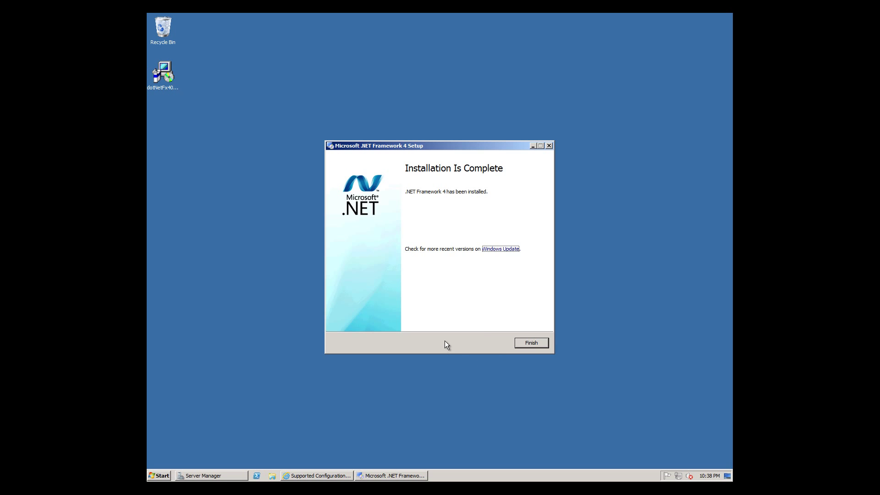
click(531, 343)
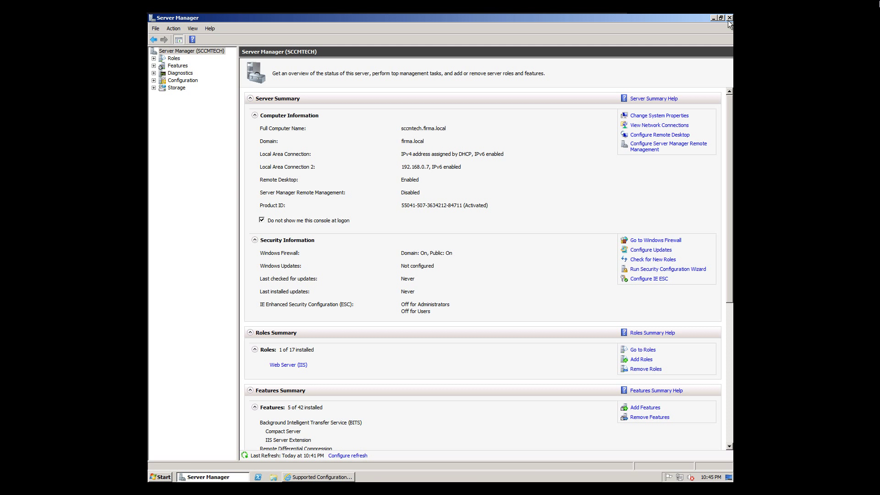
Close Server Manager and run setup from DVD Drive (E:) through the Computer window
click(729, 18)
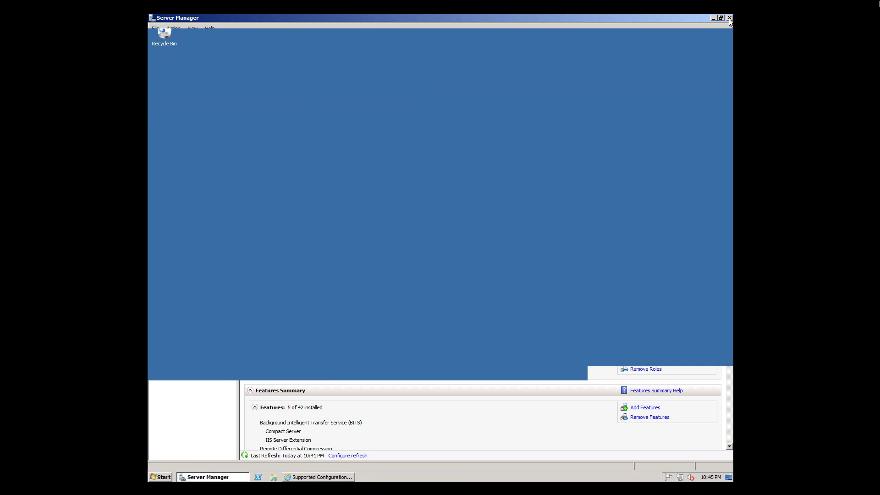
click(160, 477)
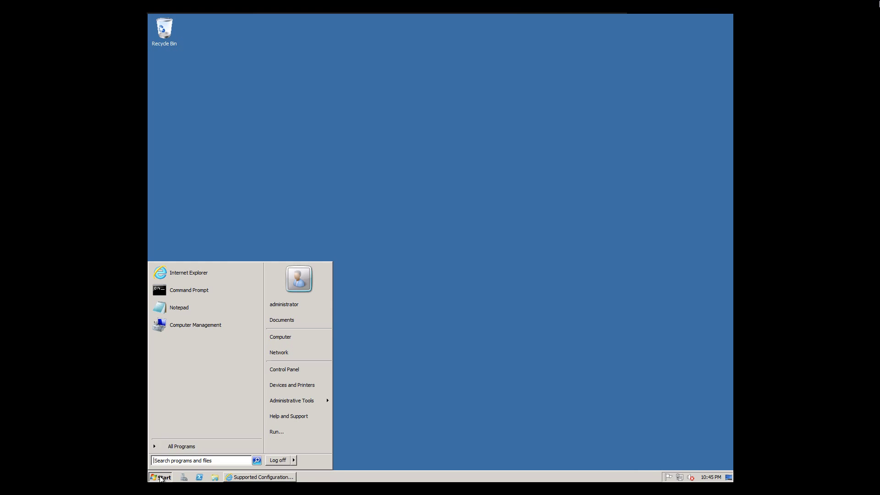
click(295, 339)
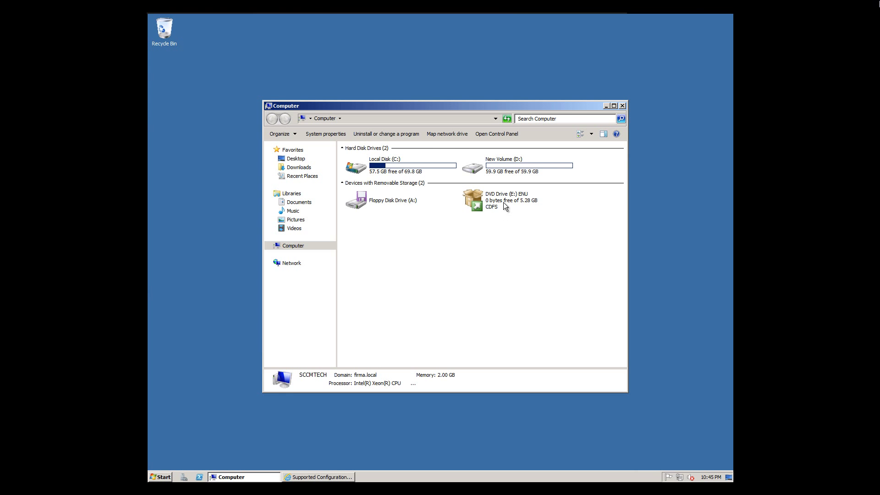
double_click(504, 204)
double_click(407, 280)
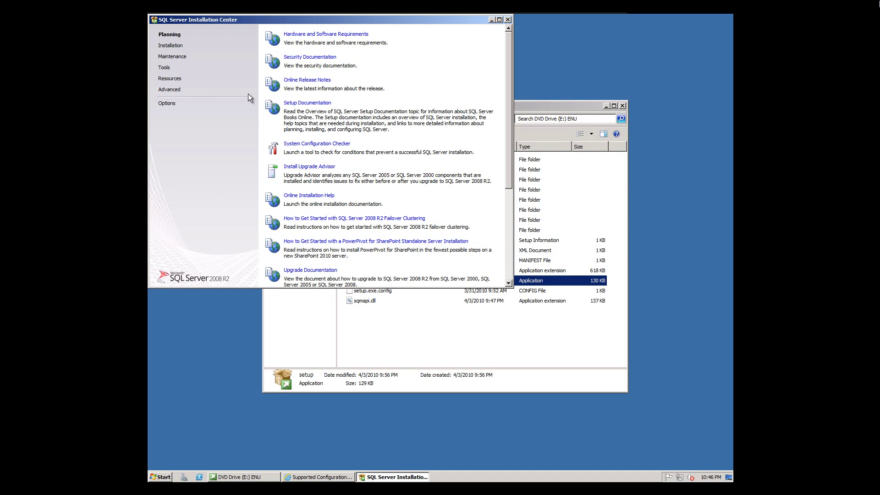
On the Installation page, choose 'New installation or add features to an existing installation'
click(170, 46)
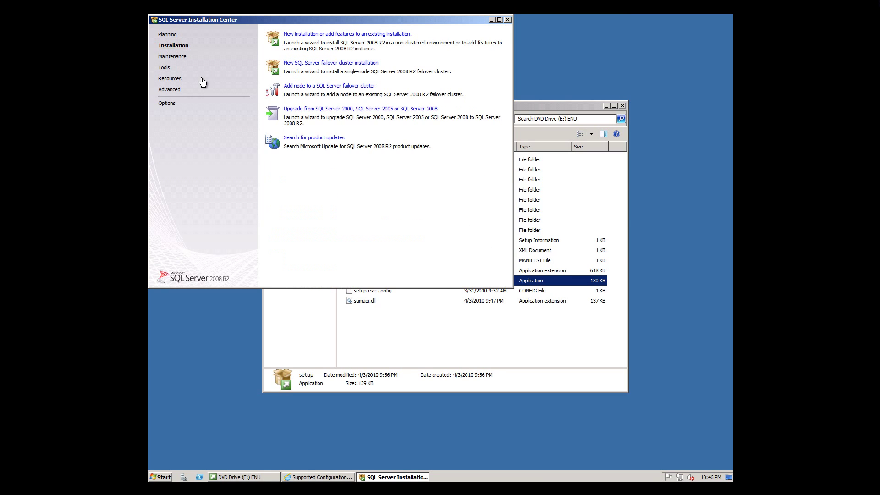
click(341, 35)
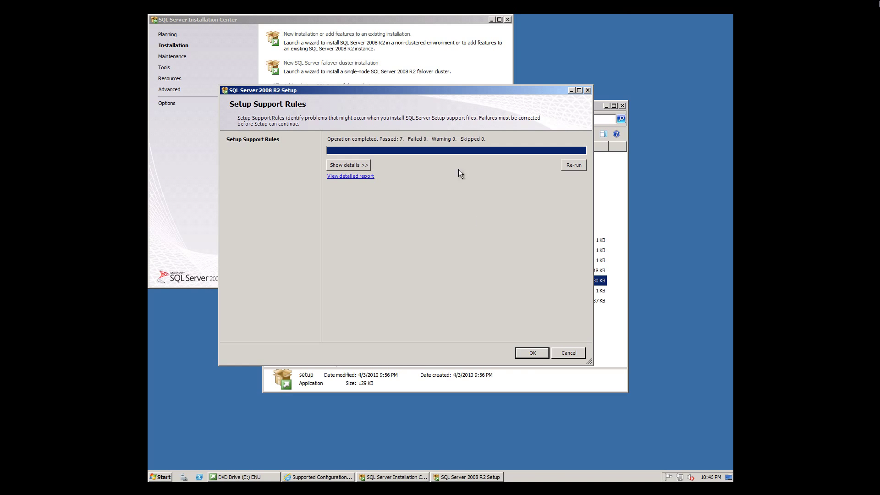
Accept the SQL Server license terms and install the setup support files
click(527, 352)
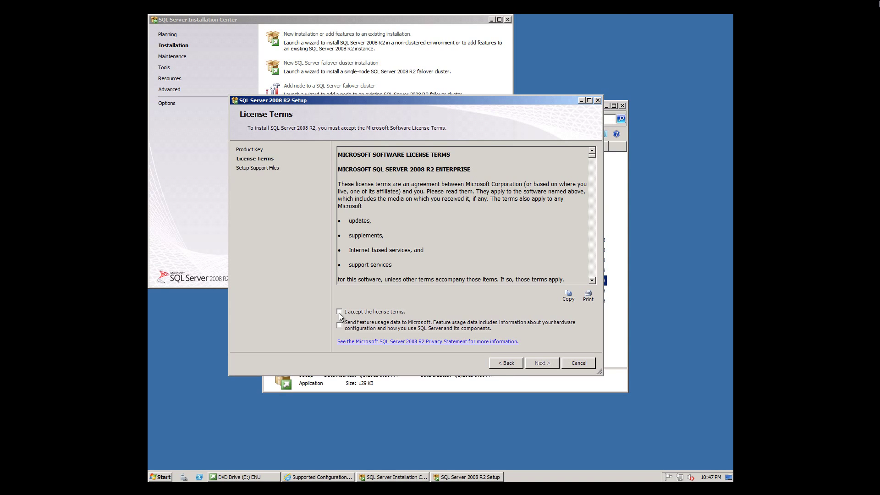
click(340, 312)
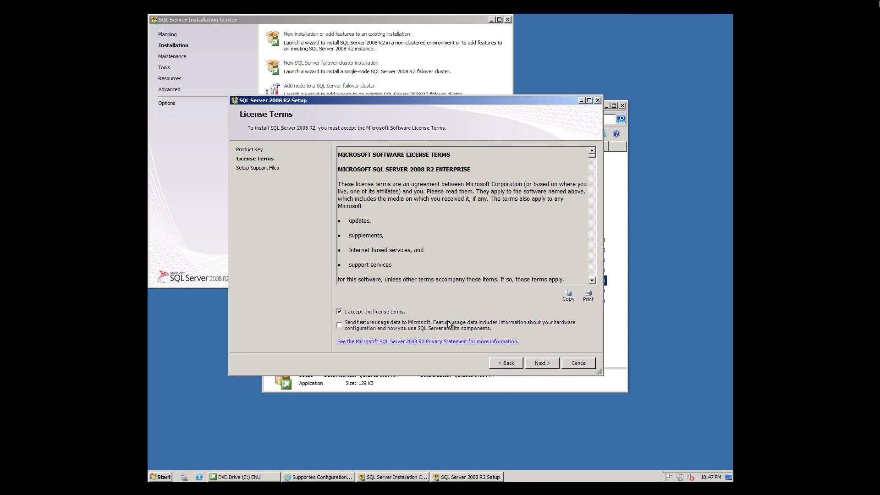
click(540, 364)
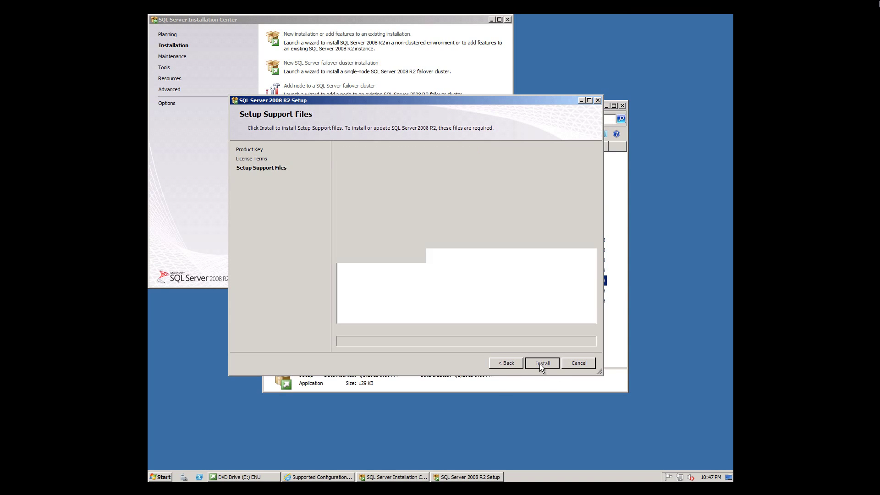
click(540, 364)
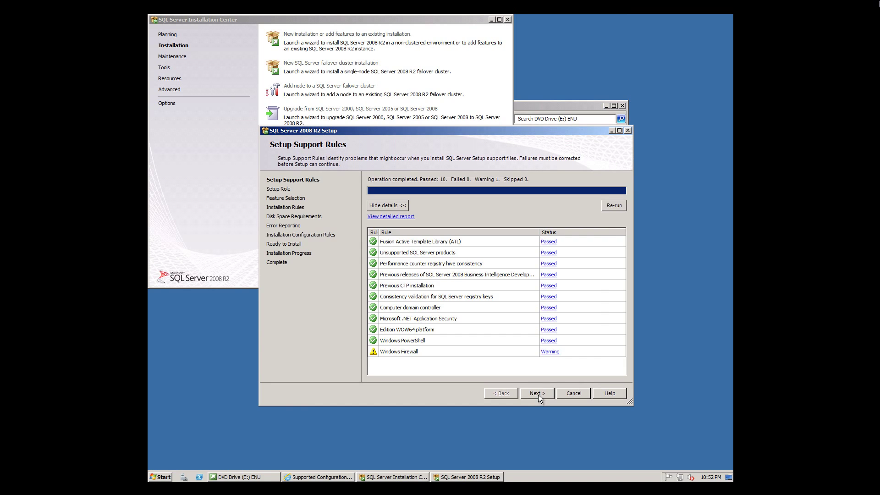
click(537, 393)
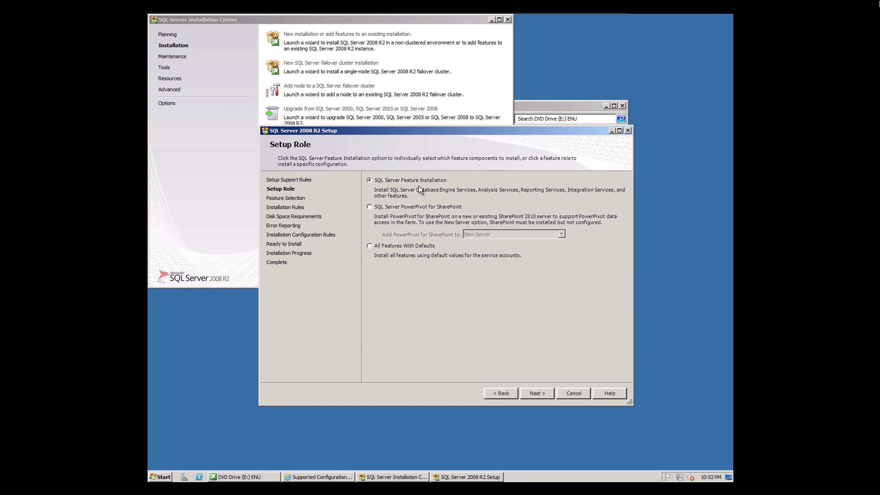
Select Database Engine Services, Reporting Services and Management Tools, with both shared feature directories on D:
click(537, 394)
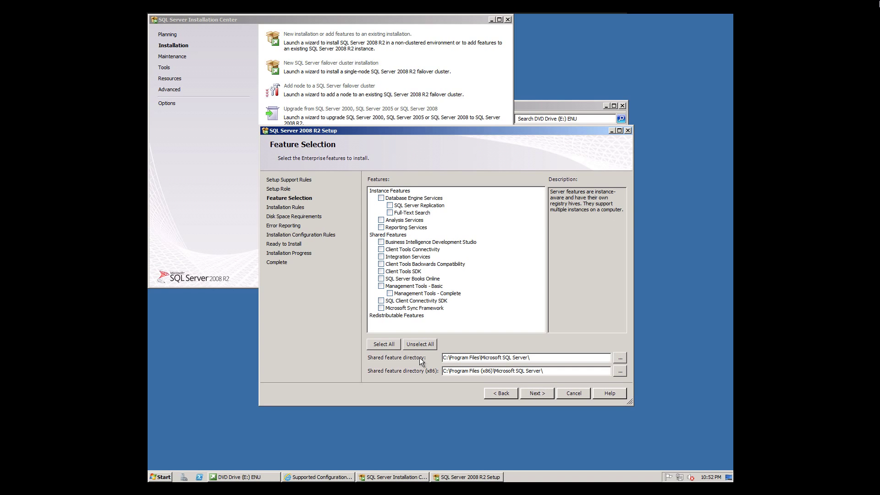
click(381, 198)
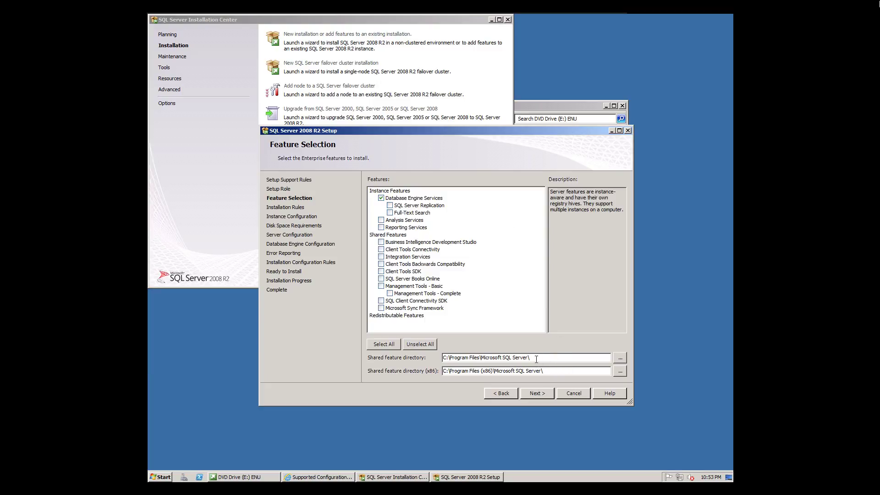
key(Delete)
text(D)
click(559, 370)
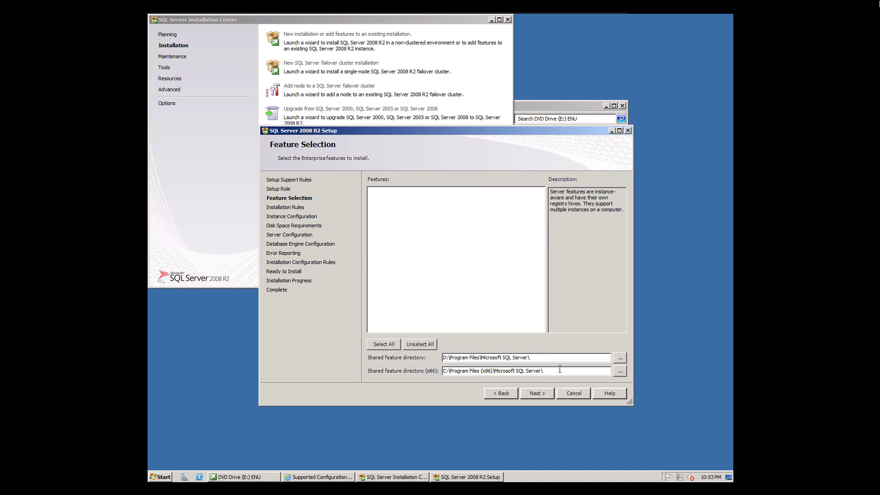
key(Delete)
text(D)
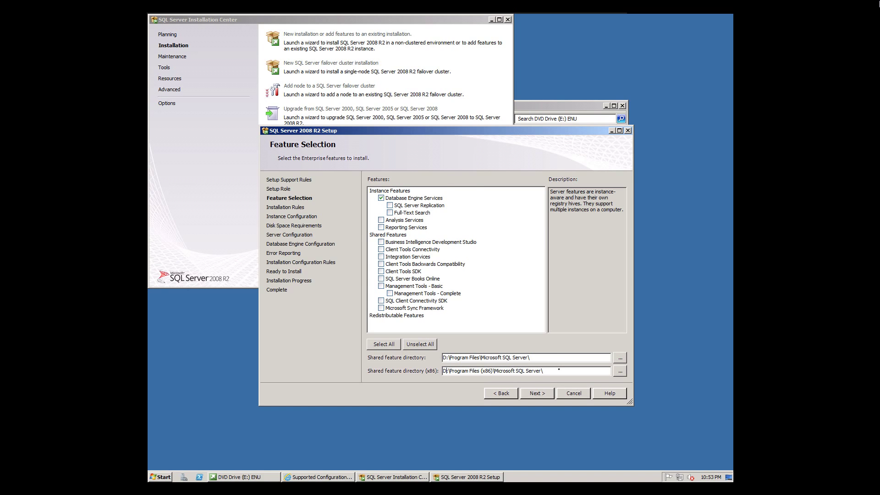
click(380, 227)
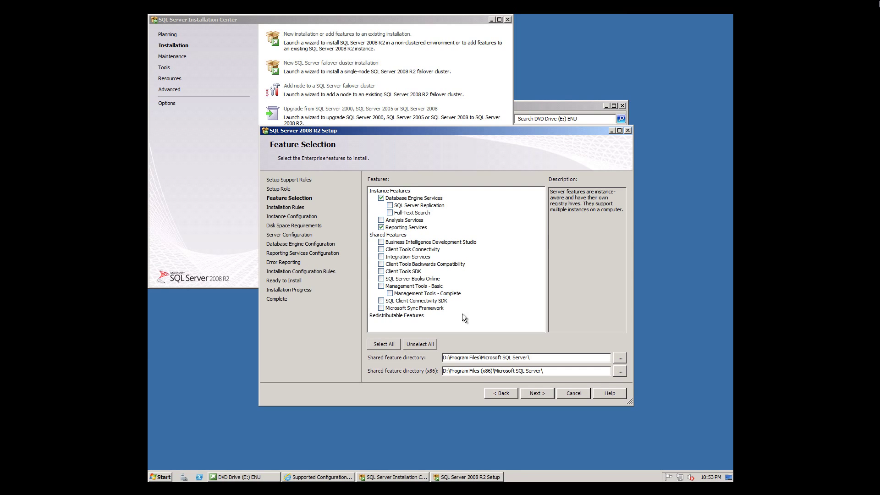
click(380, 286)
click(539, 398)
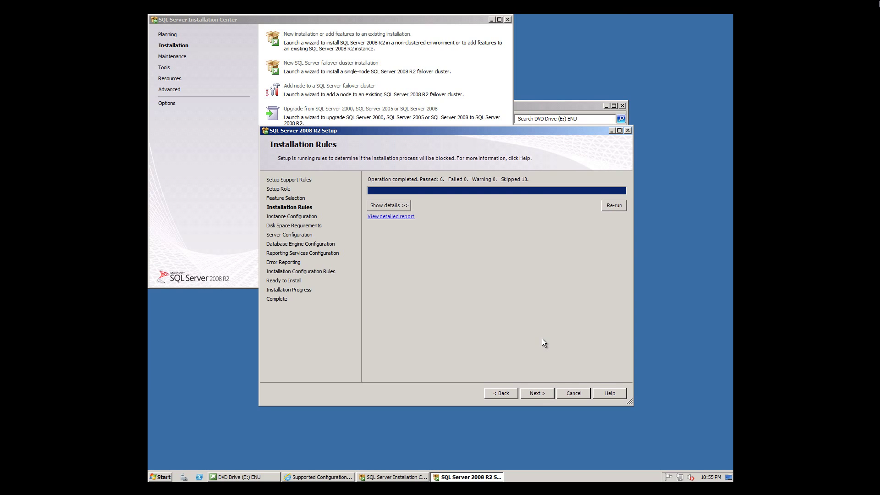
Keep the default instance with root directory D:\Program Files\Microsoft SQL Server\
click(536, 393)
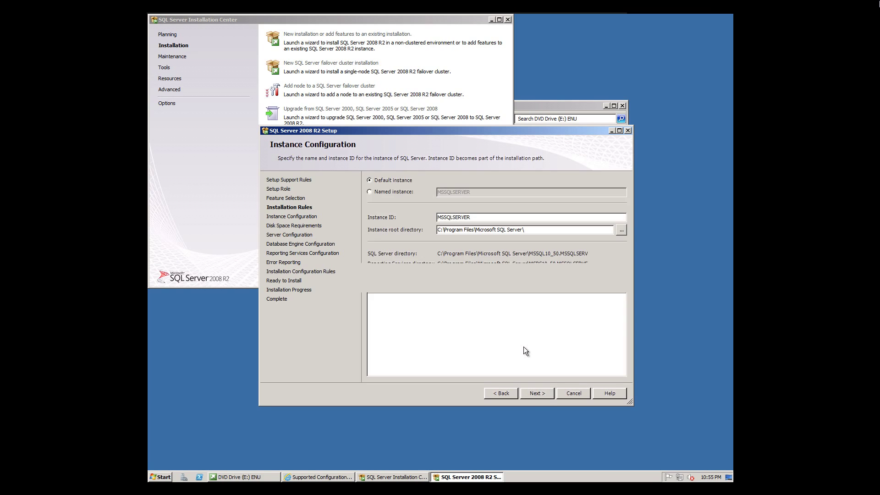
click(550, 230)
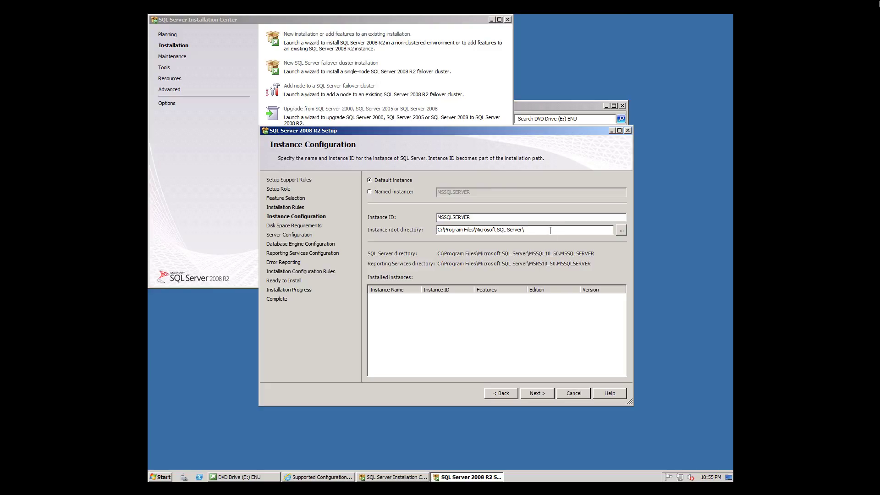
key(Home)
key(Delete)
text(D)
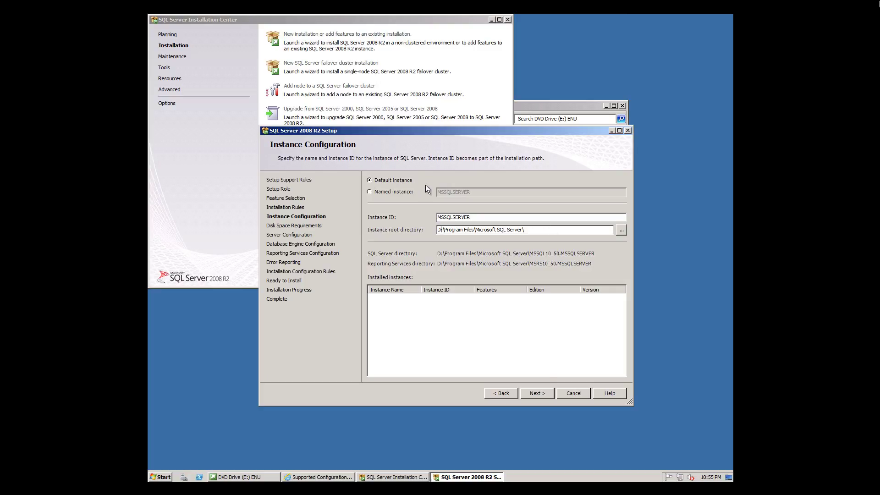
click(541, 392)
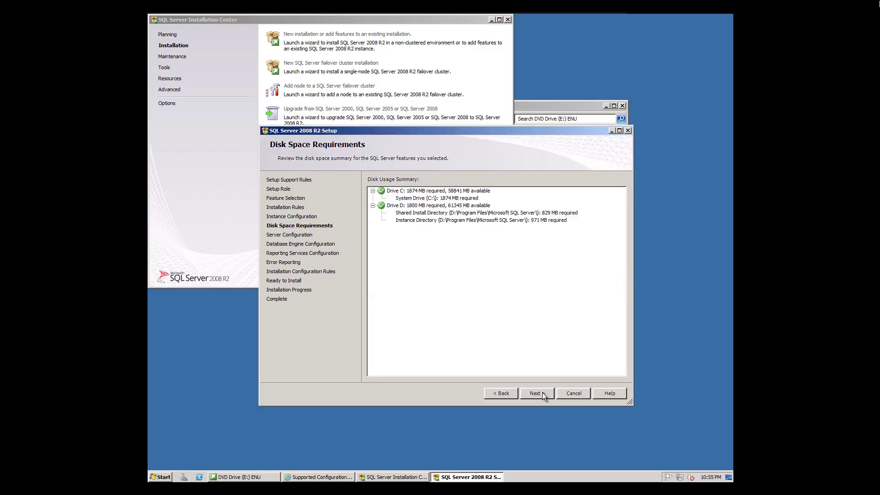
Apply the domain admin account and its password to all SQL Server services
click(542, 395)
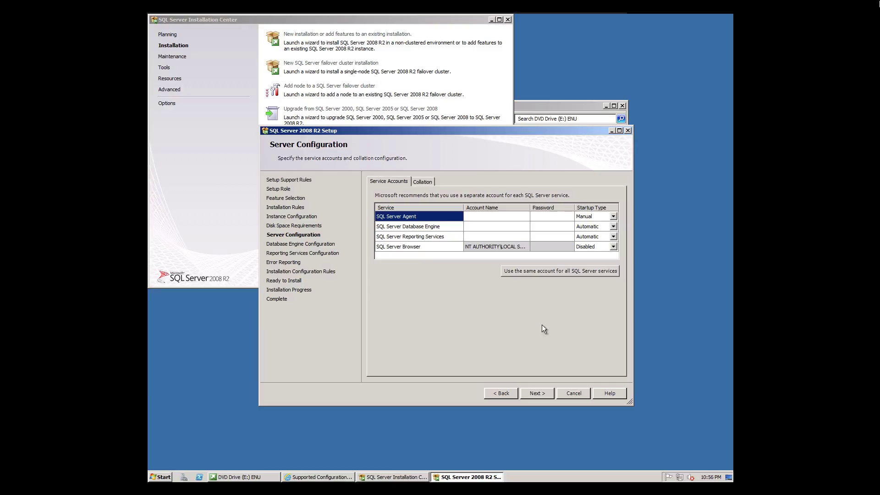
click(564, 271)
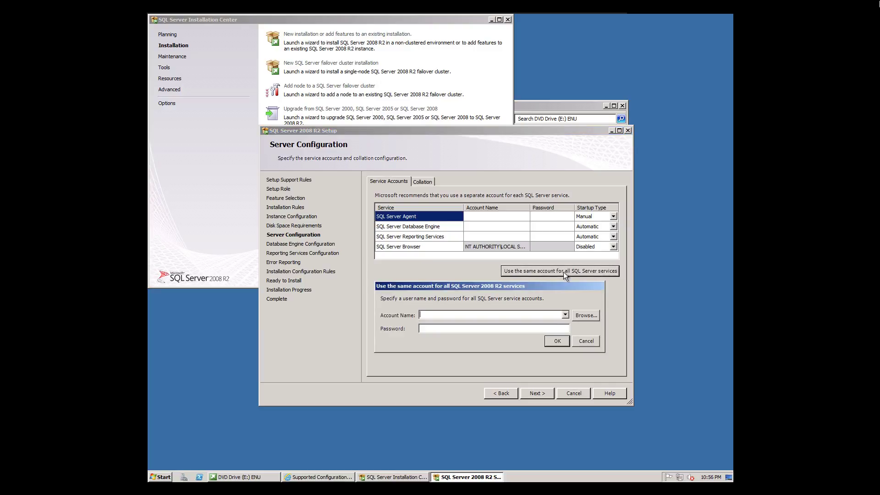
click(587, 315)
text(admin)
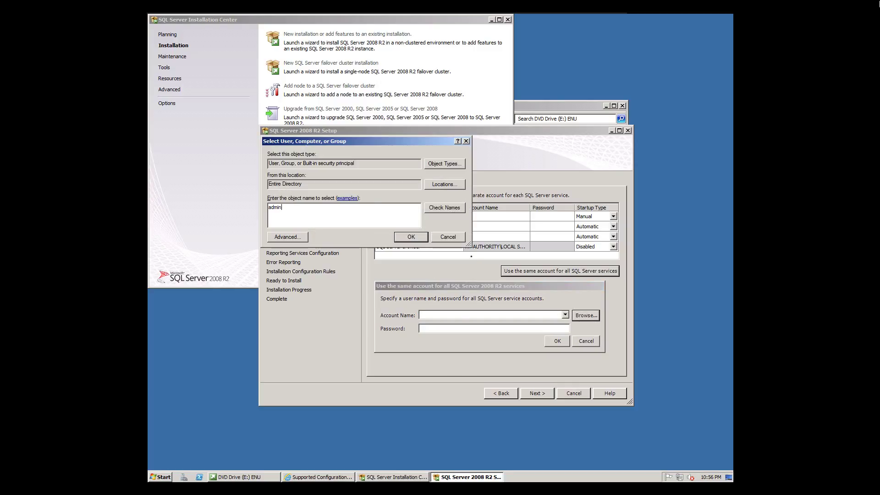
key(Return)
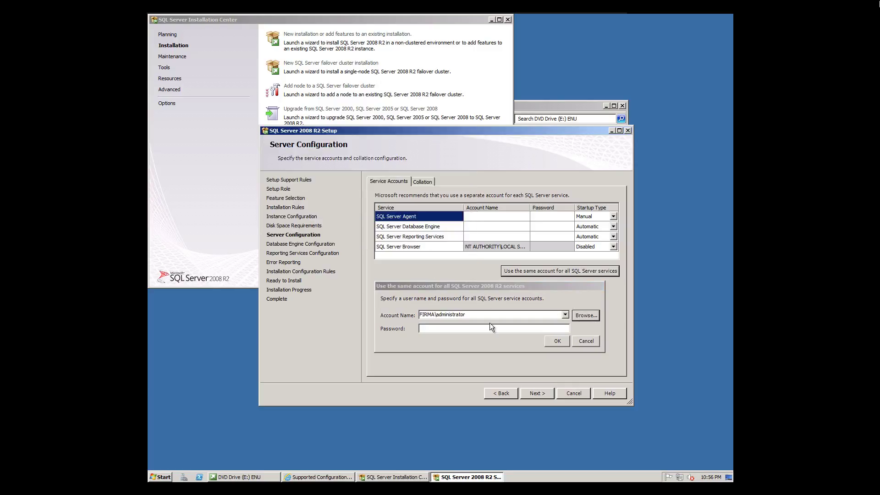
click(493, 328)
text(*)
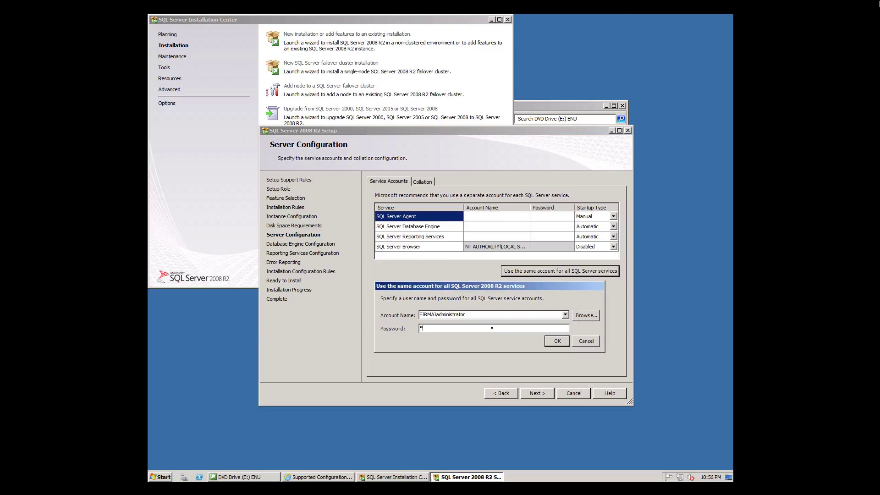
text(*******)
click(557, 341)
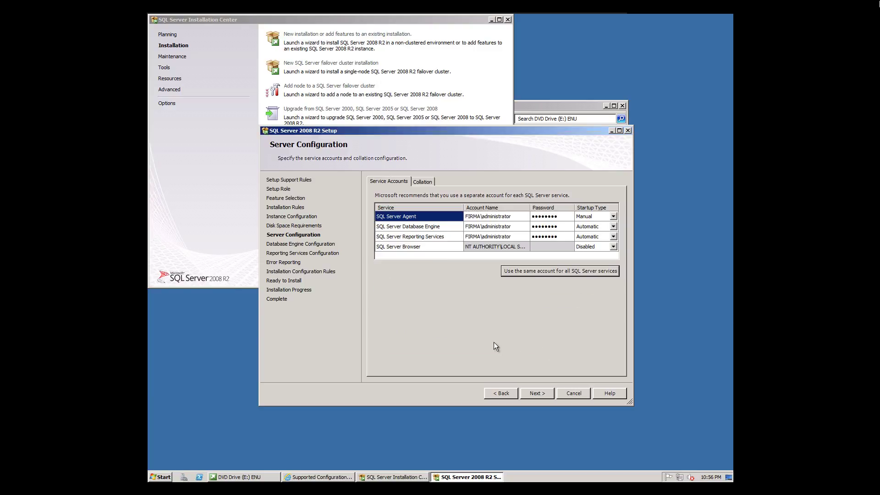
click(427, 181)
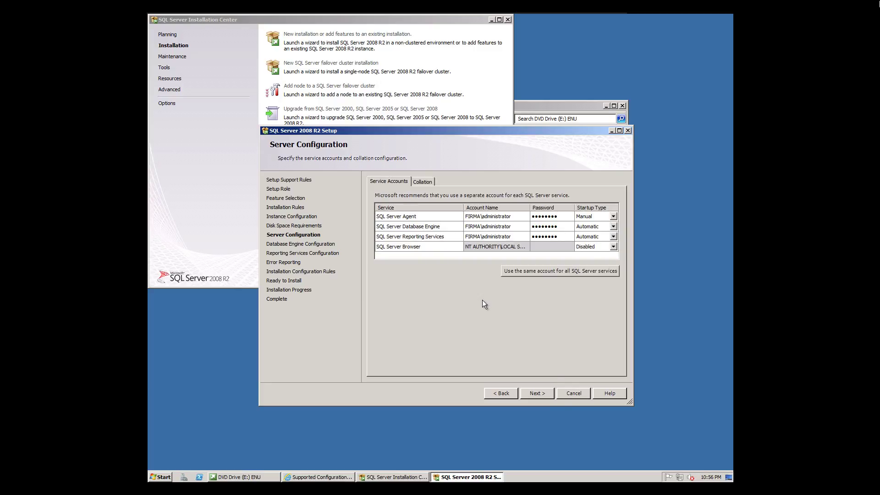
click(536, 393)
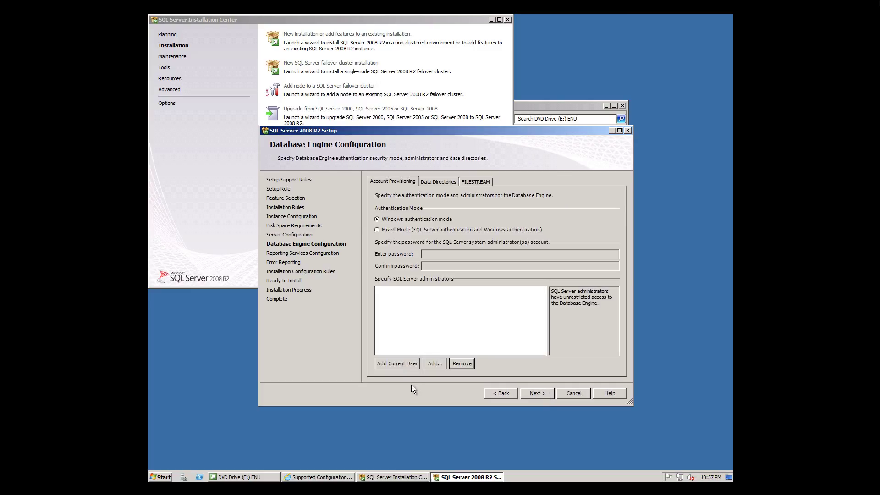
Add the current user as SQL Server administrator on Account Provisioning
click(393, 365)
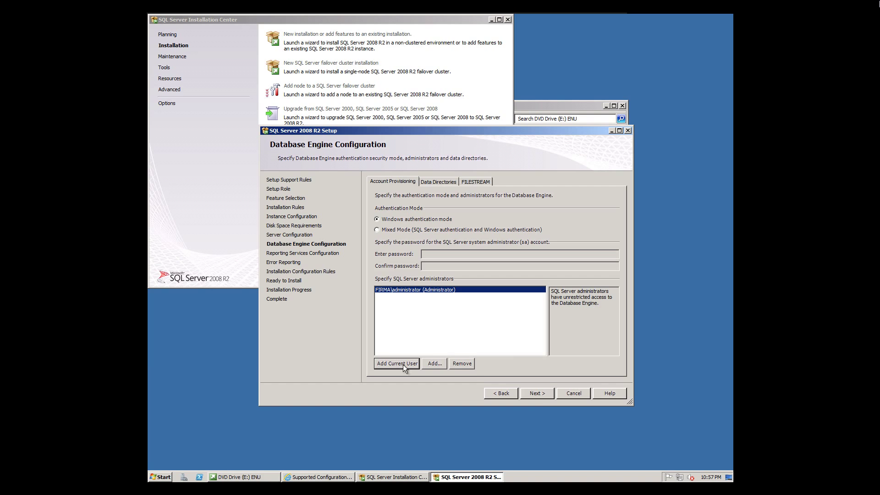
click(535, 393)
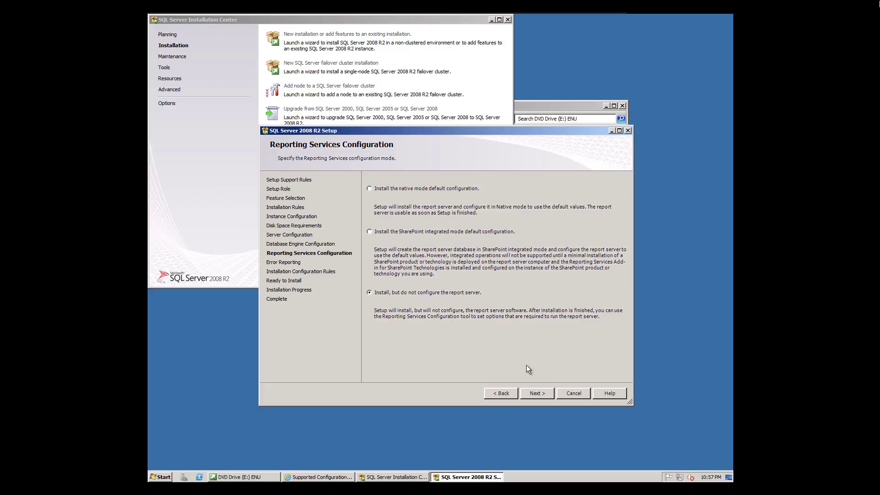
Keep Reporting Services install-only, pass Error Reporting and rules, and install SQL Server 2008 R2
click(537, 394)
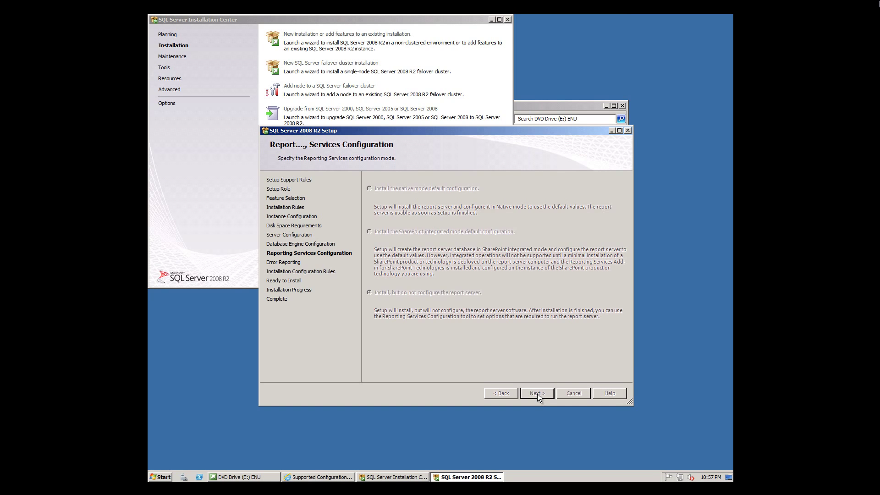
click(537, 394)
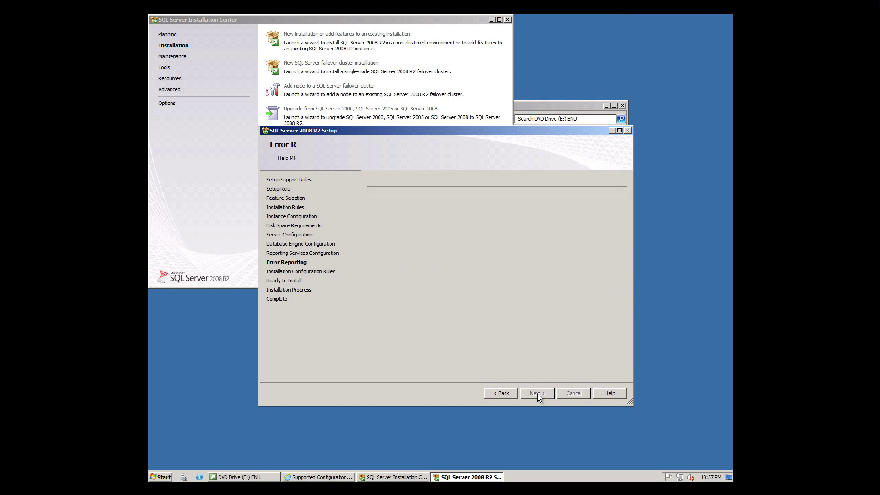
click(537, 393)
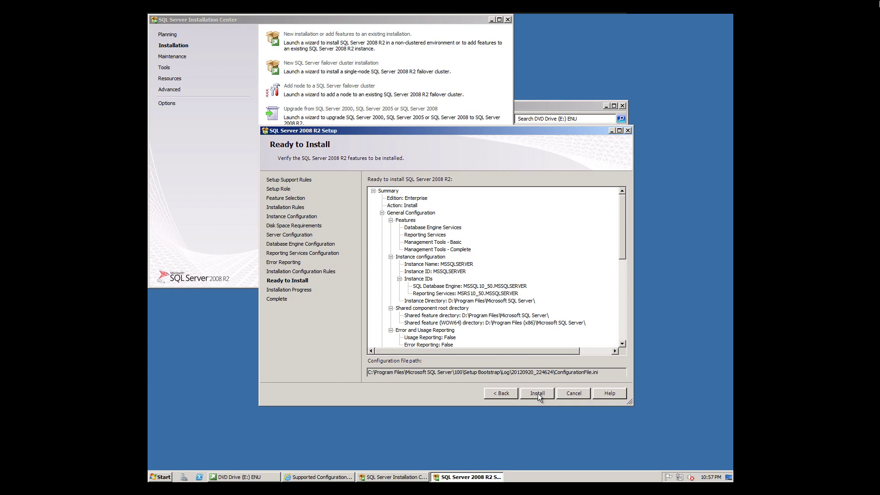
click(538, 393)
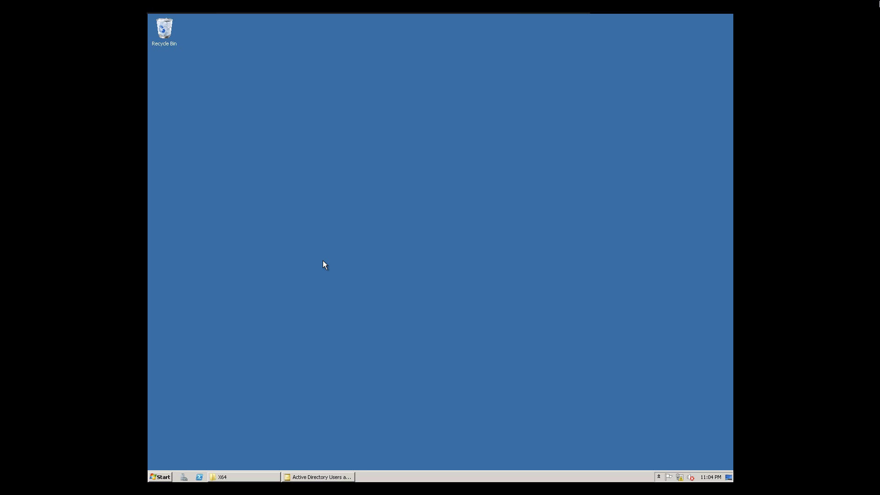
Launch ADSI Edit and connect it to the Default naming context
click(160, 477)
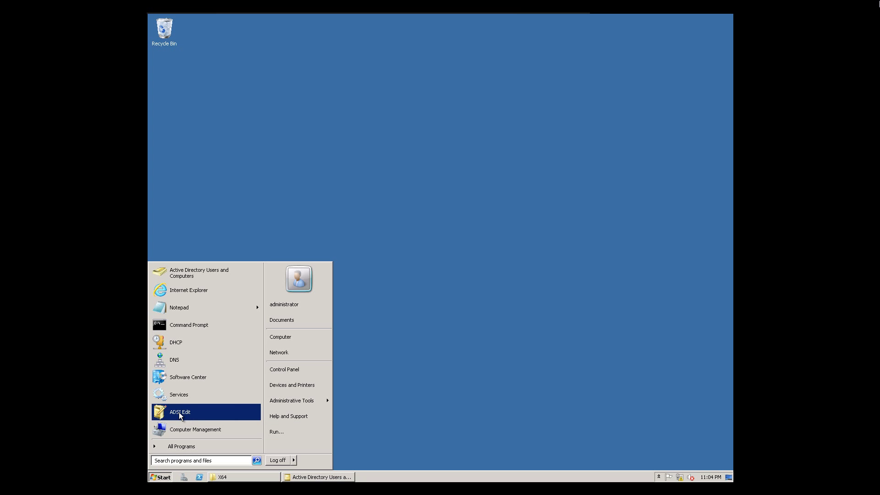
click(179, 411)
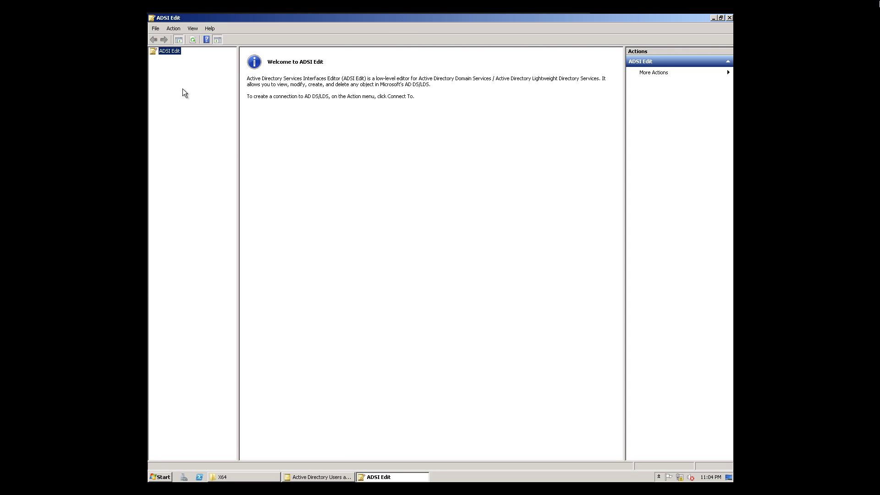
right_click(170, 54)
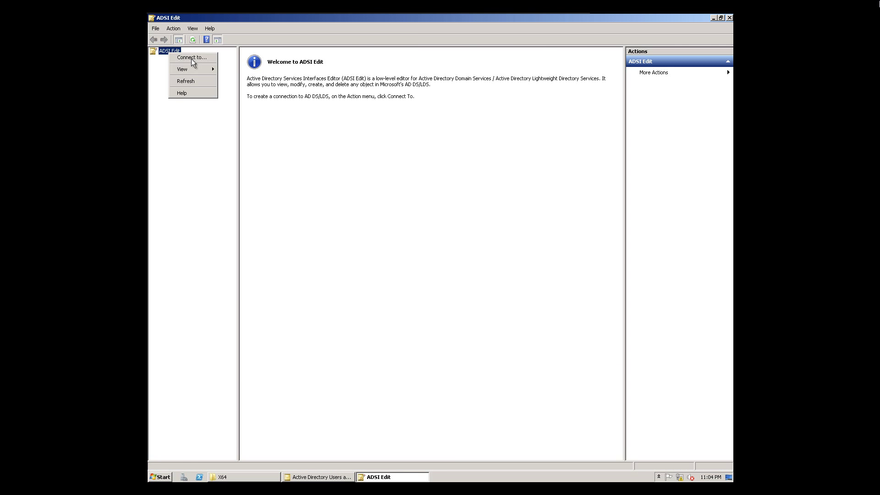
click(192, 58)
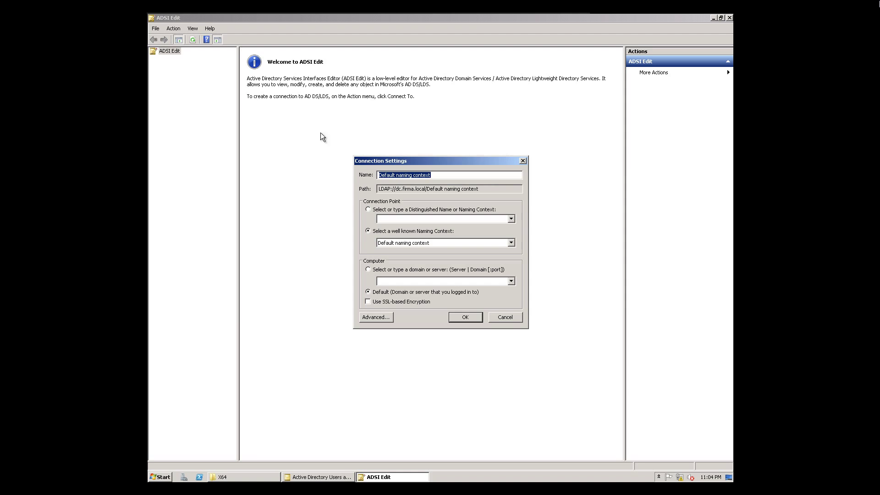
drag(422, 161, 412, 153)
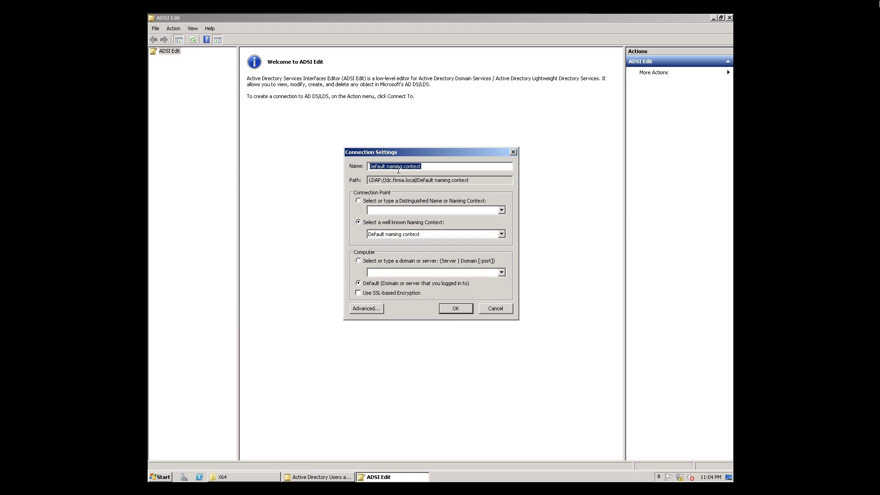
click(461, 308)
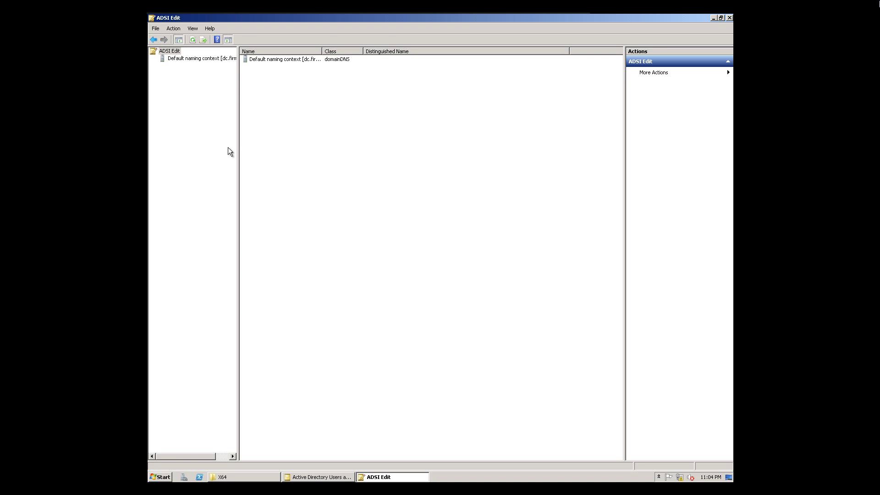
Expand Default naming context > DC=firma,DC=local > CN=System
double_click(177, 61)
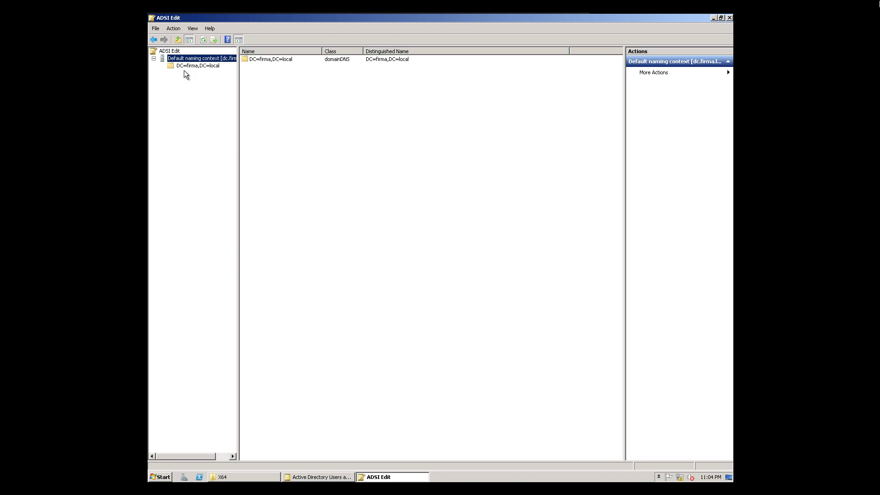
click(187, 67)
click(178, 67)
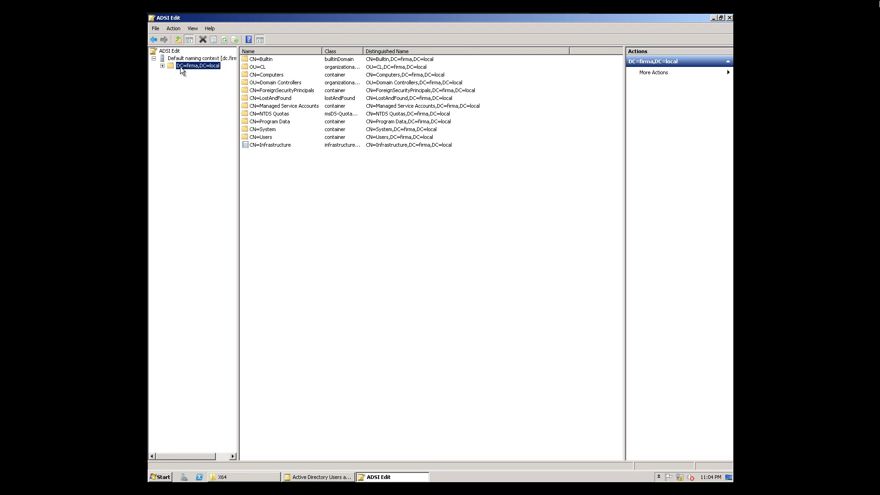
double_click(267, 130)
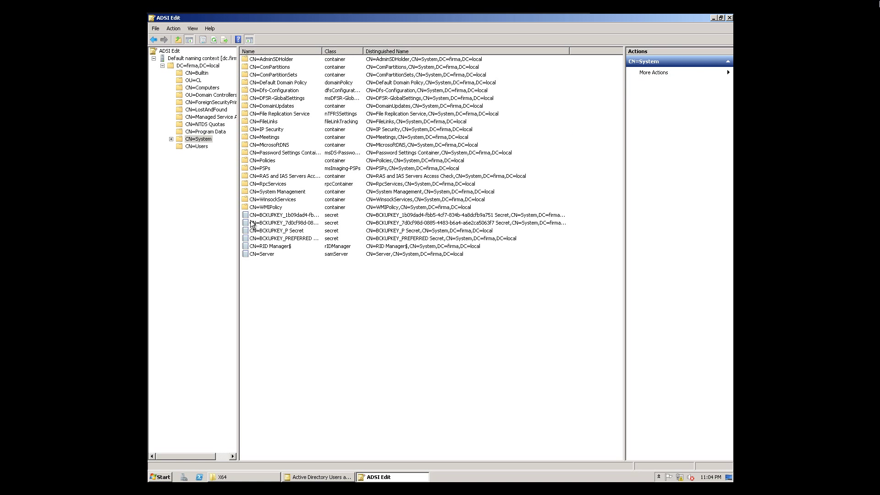
Begin creating a 'System Management' container in CN=System, then cancel because it already exists
right_click(191, 140)
mouse_move(250, 165)
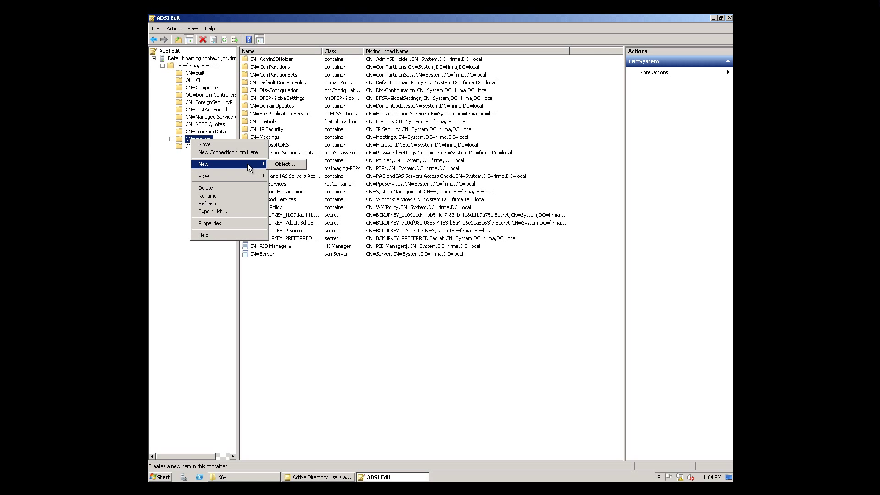
click(294, 167)
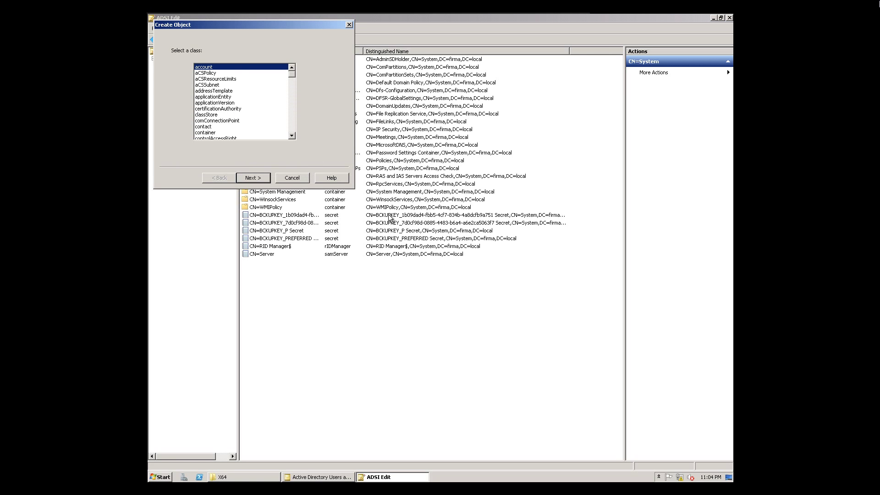
click(213, 133)
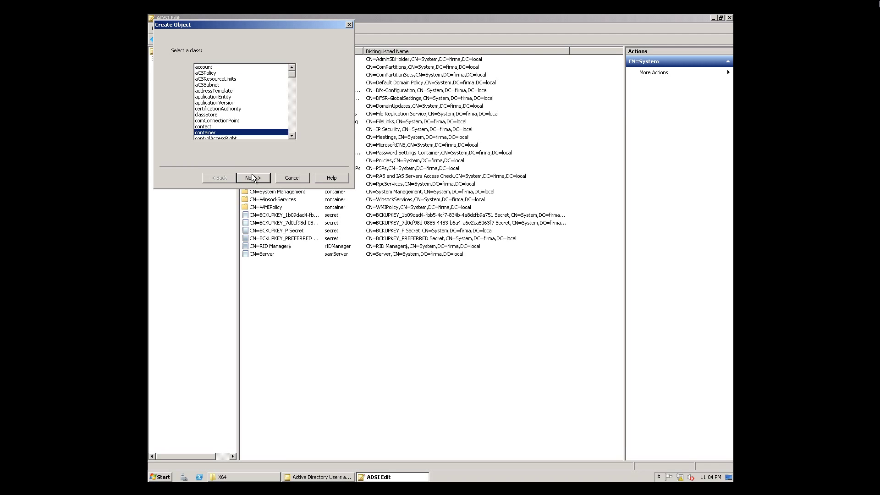
click(253, 179)
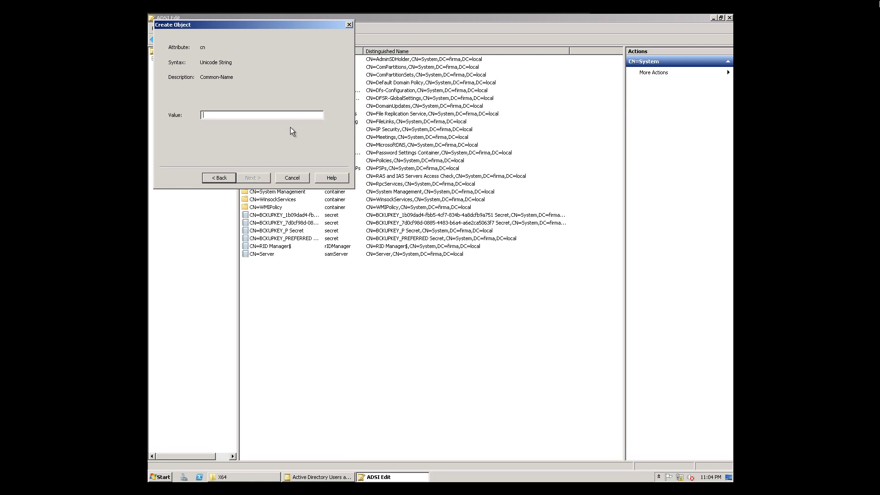
text(Sys)
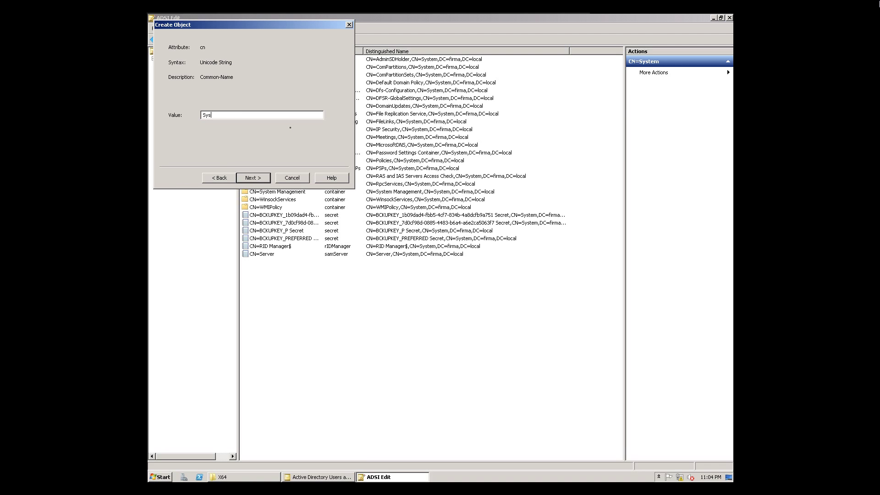
text(tem Management)
click(297, 181)
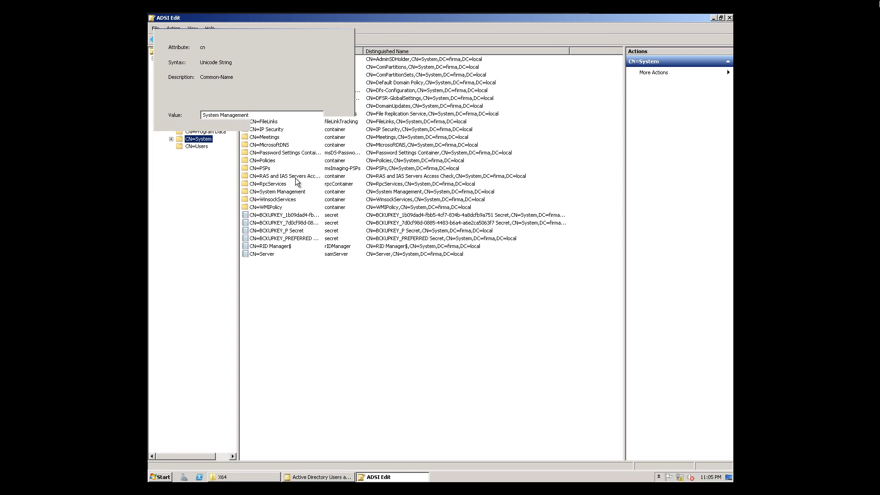
Close ADSI Edit, turn on Advanced Features in ADUC, and expand System to System Management
click(729, 18)
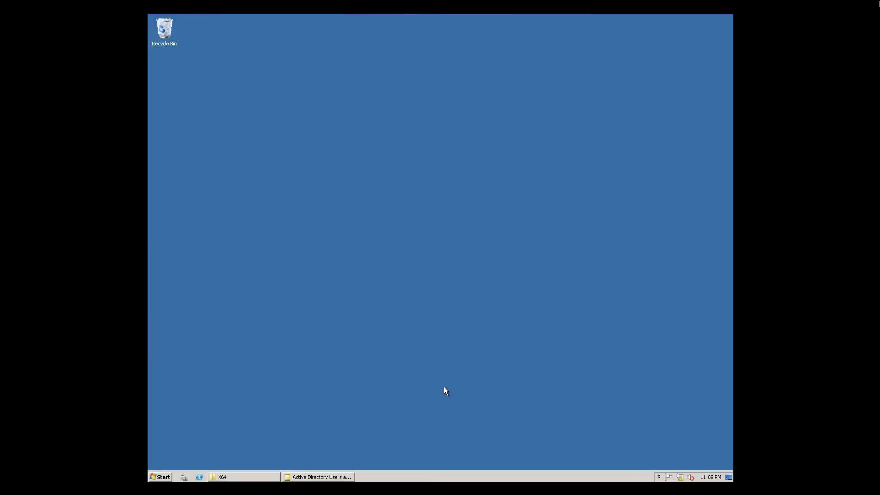
click(311, 478)
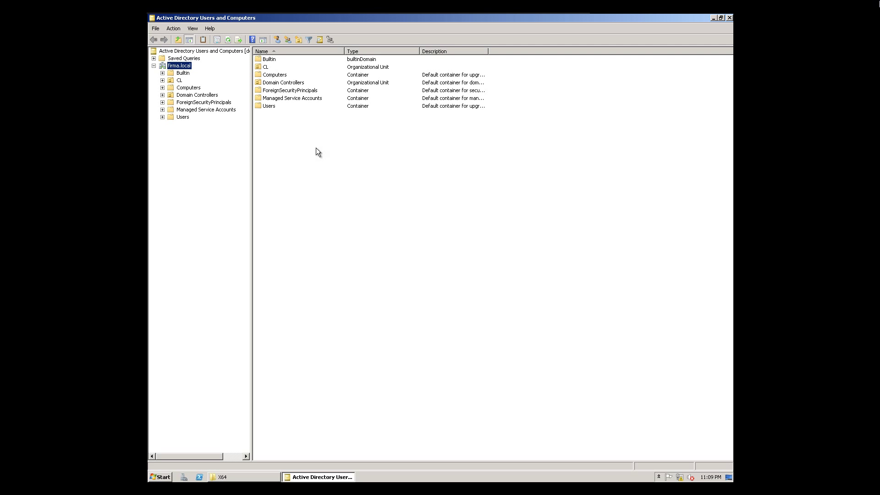
click(190, 27)
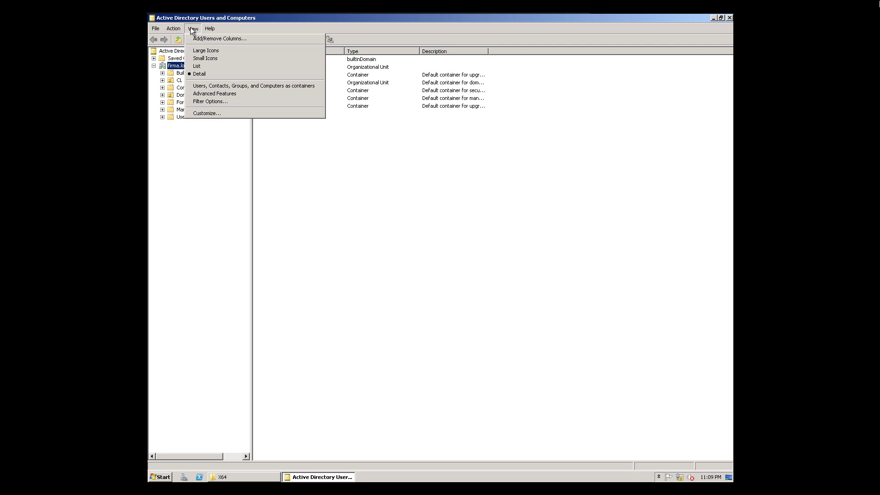
click(242, 94)
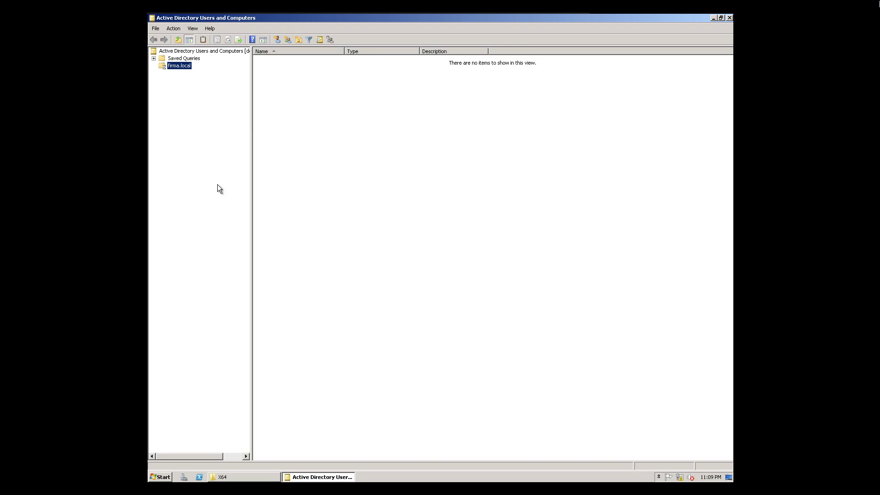
click(162, 131)
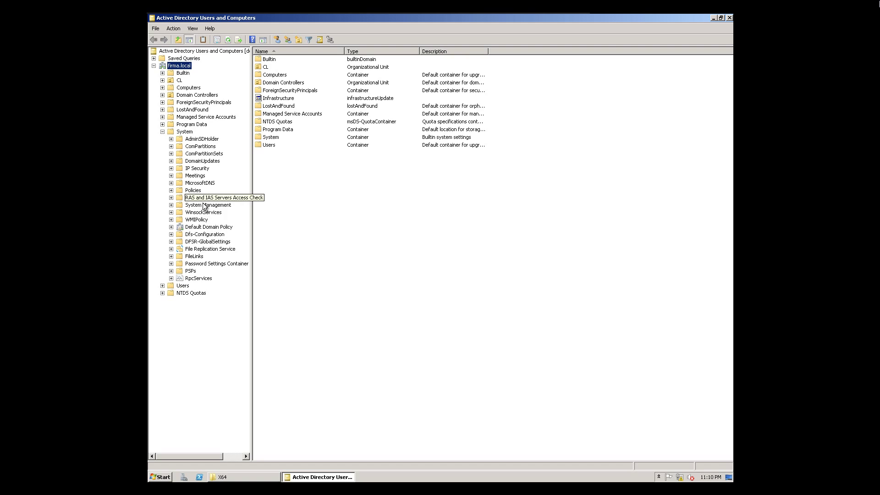
right_click(202, 204)
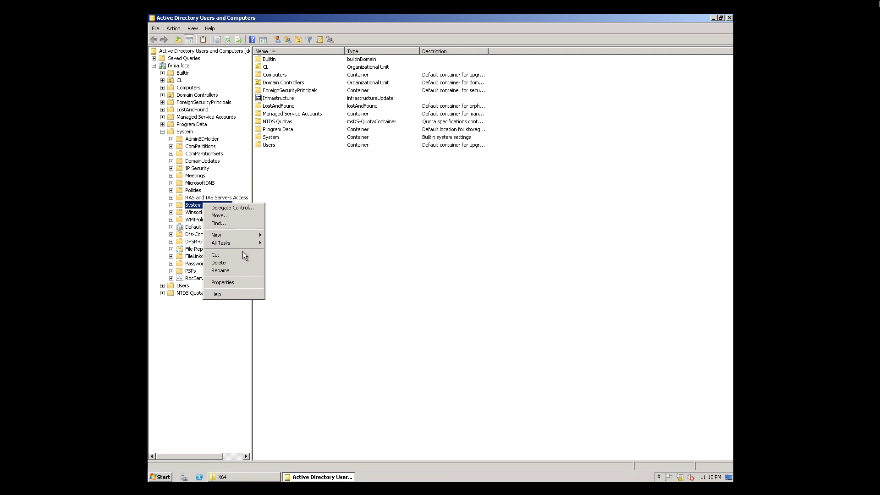
Add the SCCMTECH computer to System Management's security permissions with Full control allowed
click(227, 281)
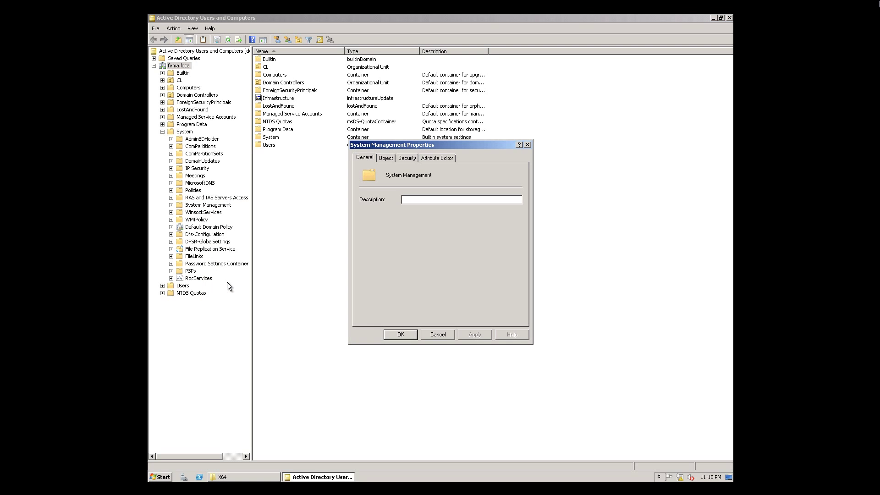
click(408, 159)
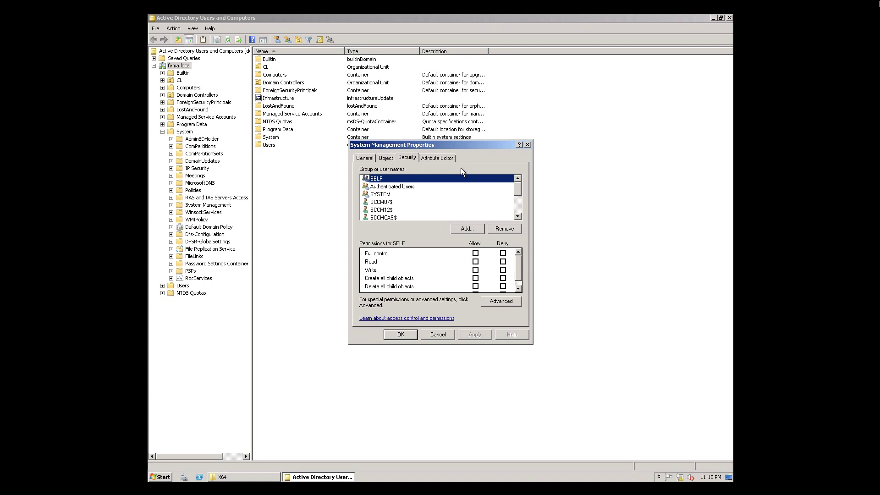
click(467, 228)
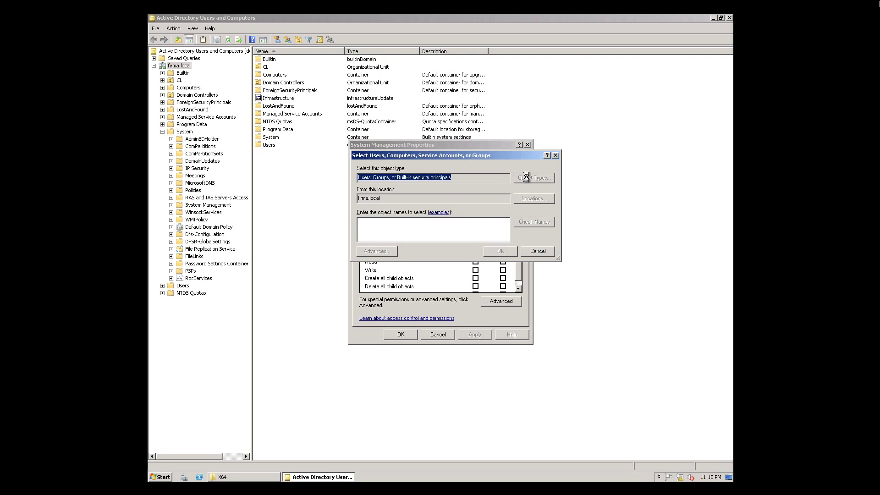
click(527, 177)
click(364, 218)
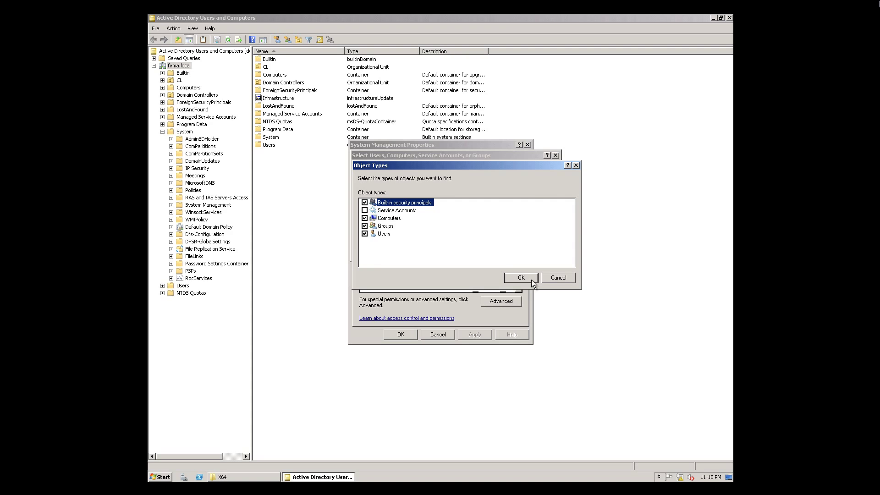
click(527, 278)
text(s)
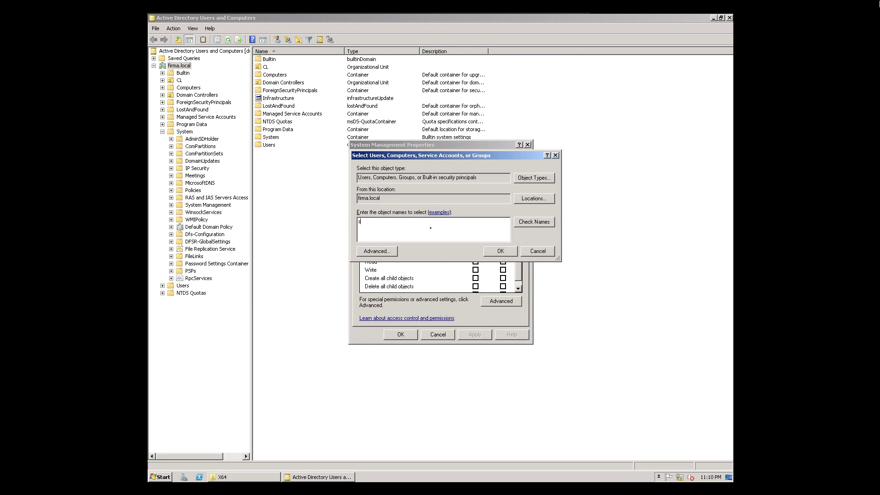
text(ccmt)
key(Return)
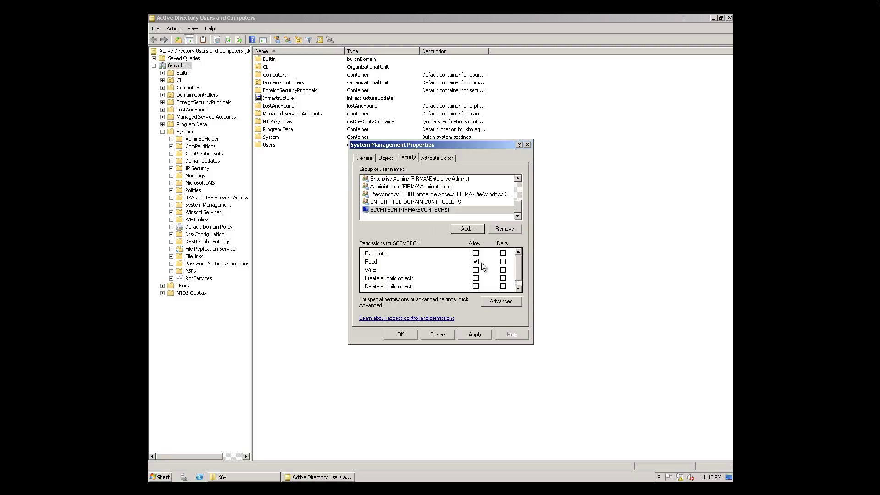
click(476, 253)
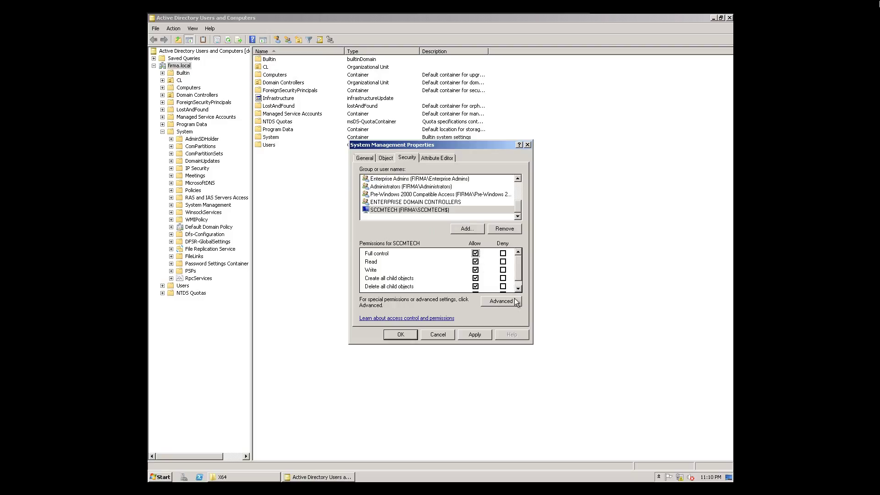
click(509, 301)
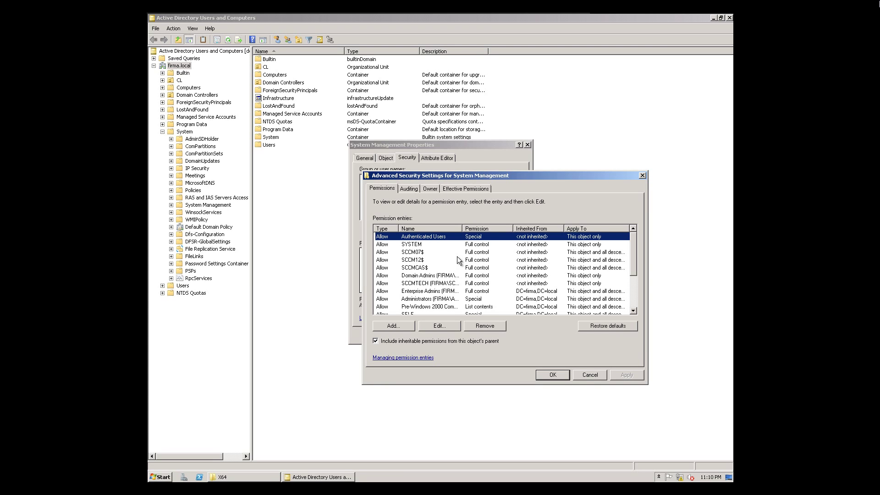
Apply SCCMTECH's Full control to 'This object and all descendant objects' and save the properties
double_click(453, 283)
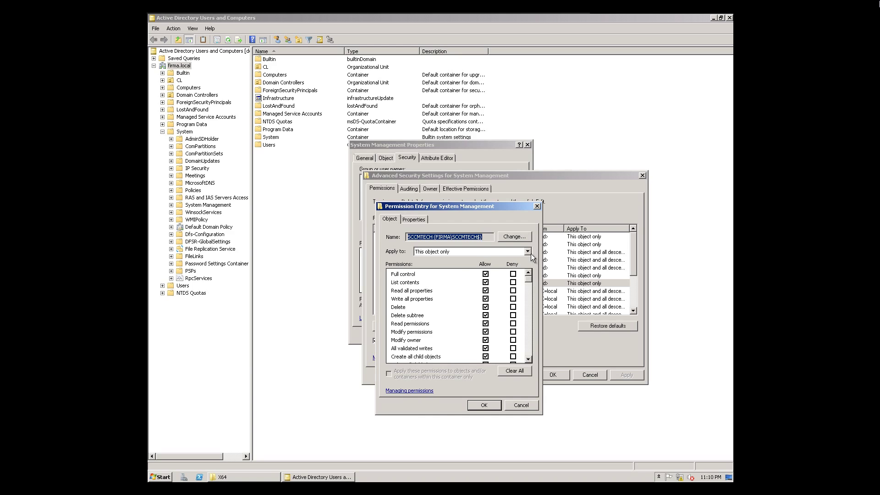
click(528, 252)
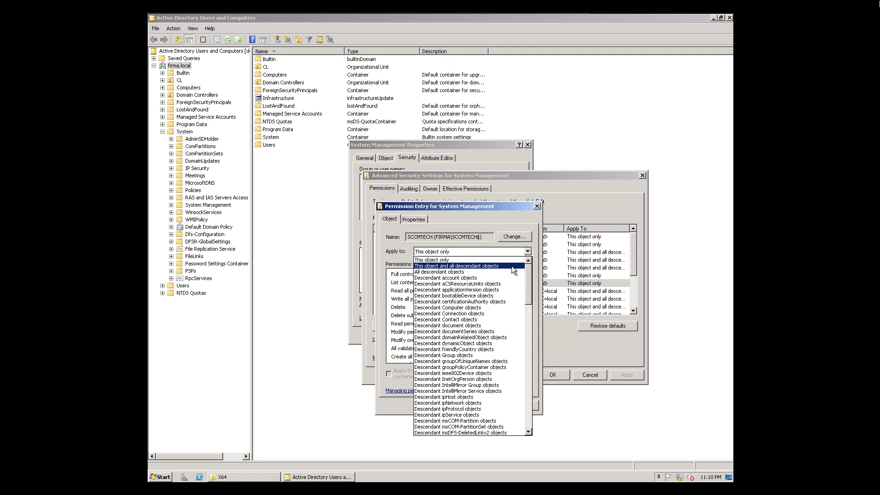
click(512, 267)
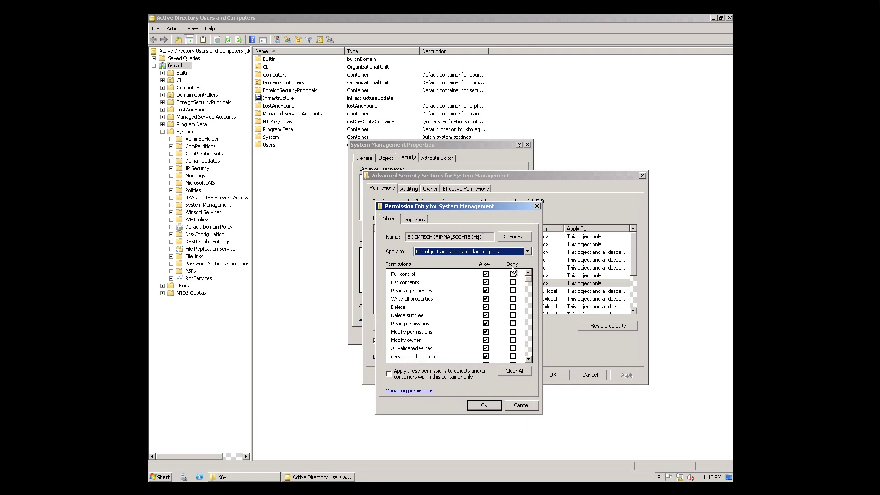
click(485, 403)
click(552, 375)
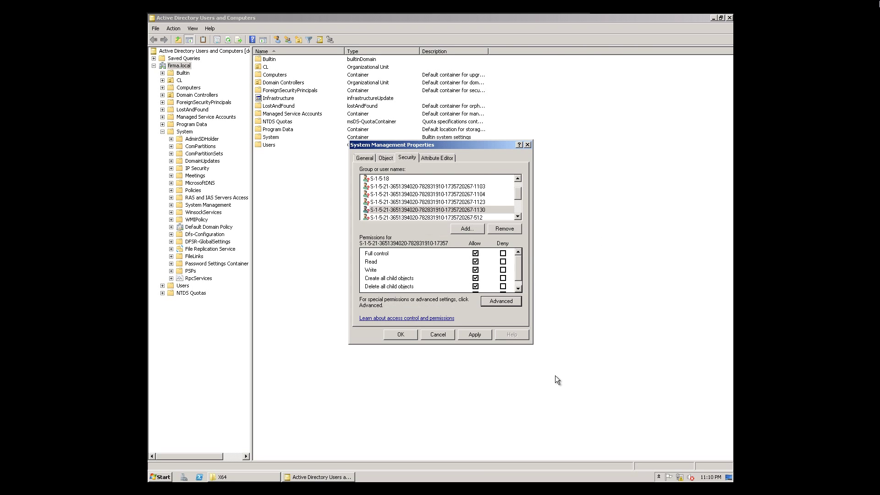
click(398, 335)
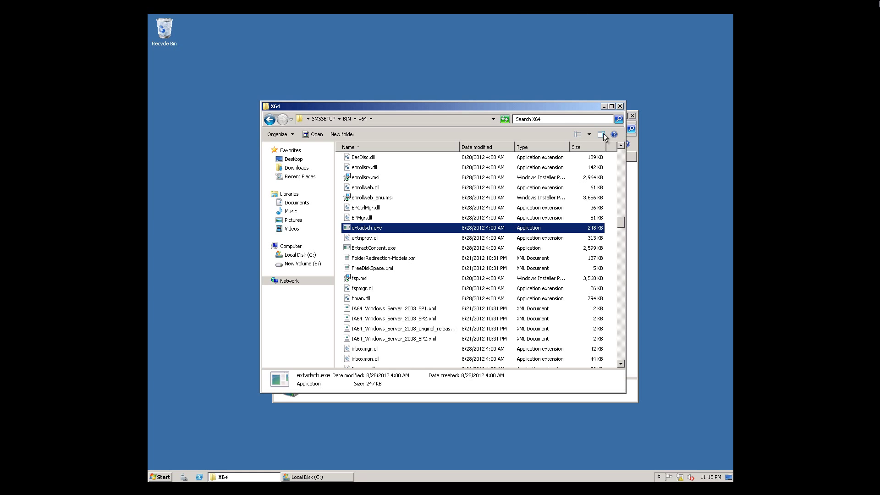
Paste extadsch.exe into C:\ and run it to extend the schema
click(620, 106)
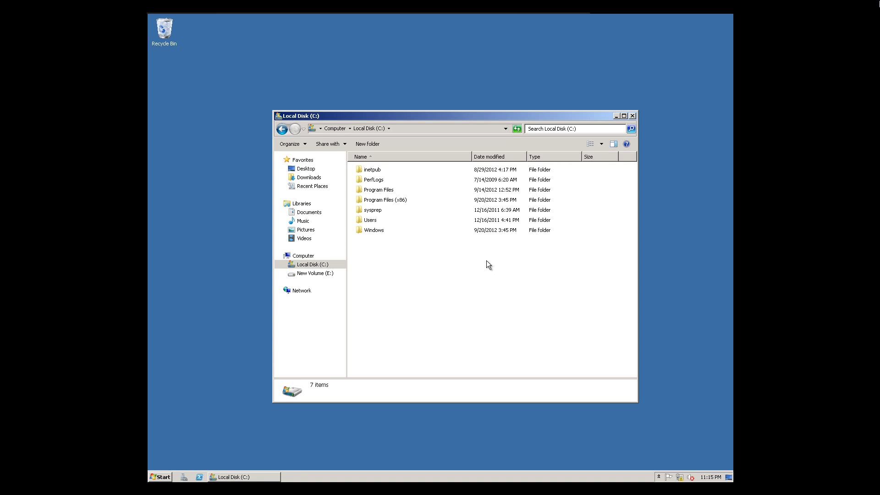
key(ctrl+v)
click(417, 265)
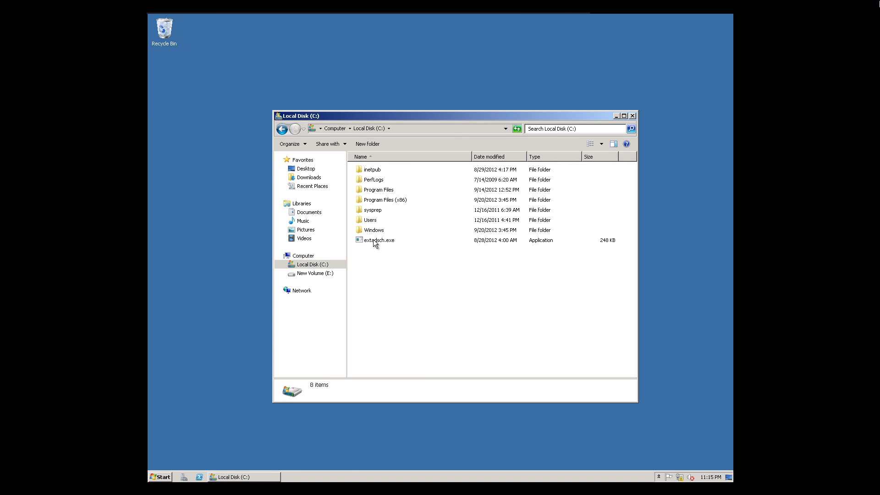
double_click(373, 240)
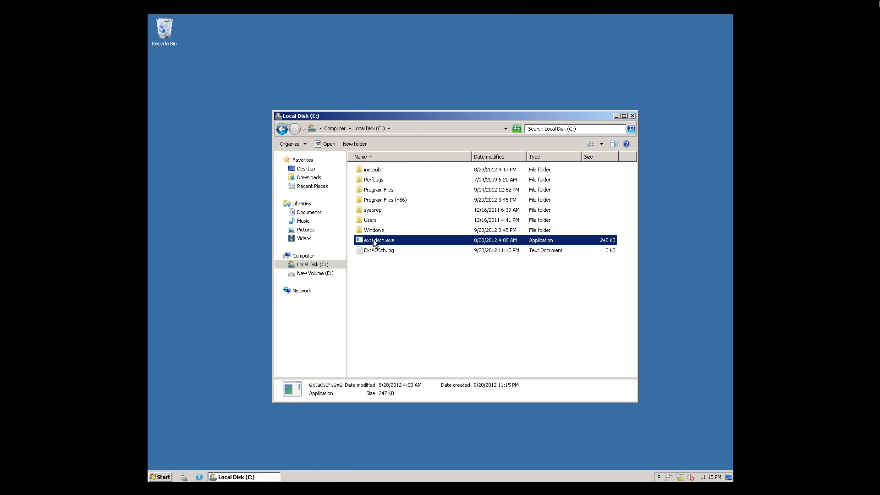
Open the newly created ExtADSch.log in Notepad
click(385, 250)
click(406, 272)
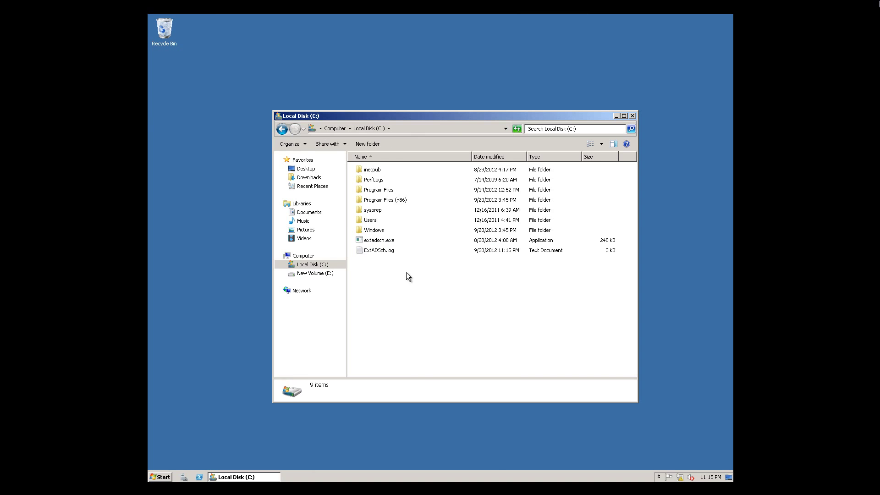
double_click(390, 250)
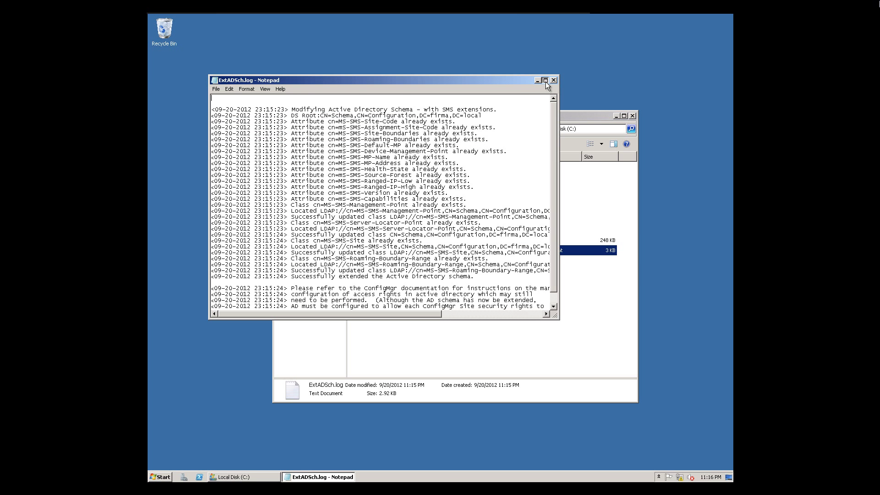
Highlight the 'Successfully extended the Active Directory schema.' line in ExtADSch.log, then close Notepad
click(545, 80)
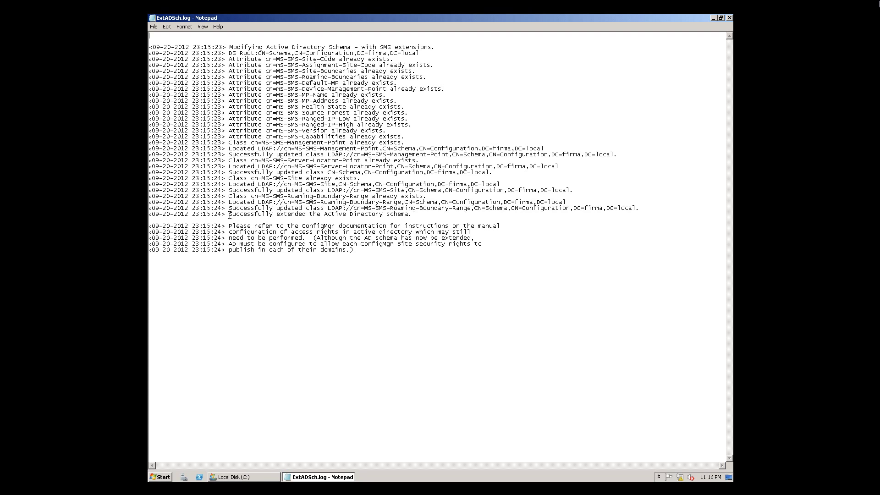
drag(229, 214, 409, 214)
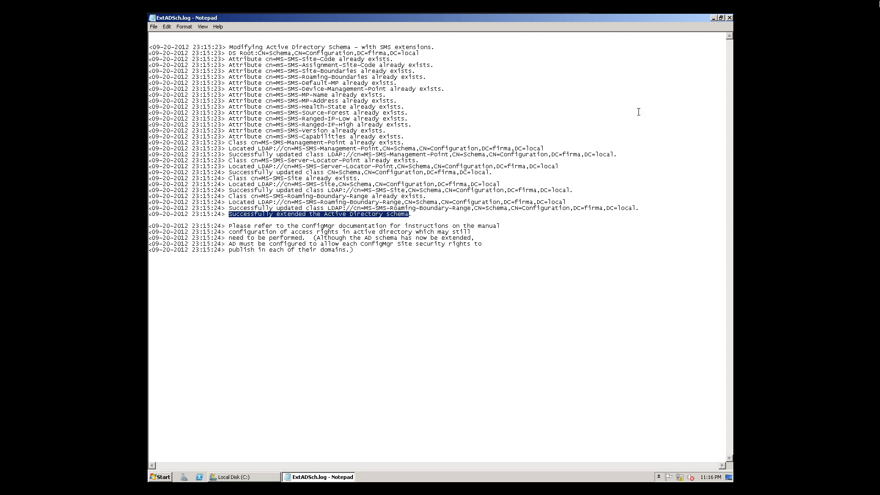
click(728, 17)
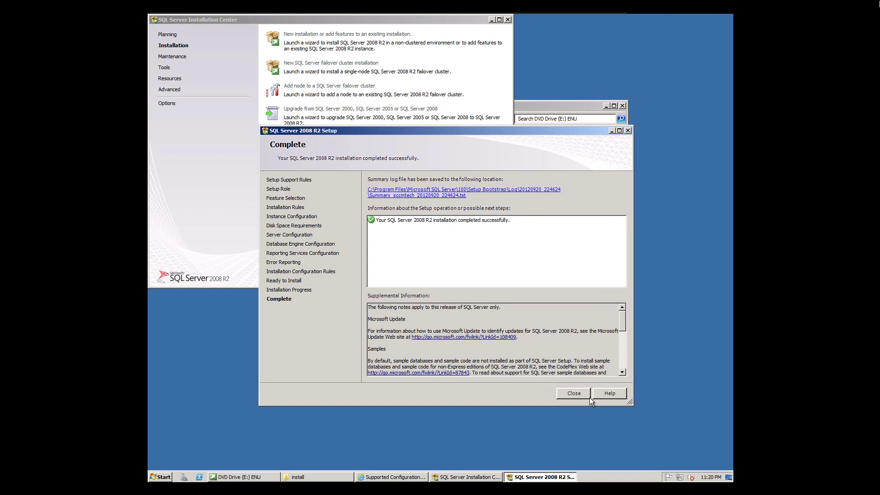
Close the finished SQL Server setup and run setup from the SQLServer2008R2SP2-KB2630458-x64-ENU folder
click(573, 394)
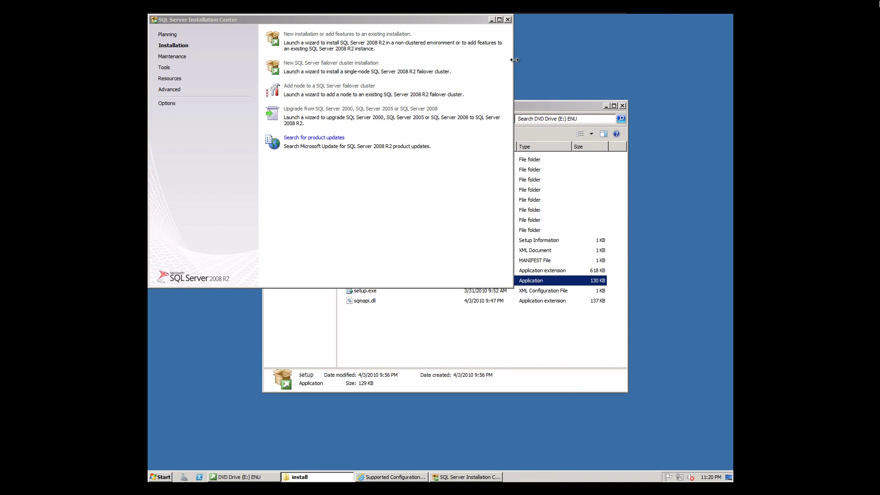
click(507, 20)
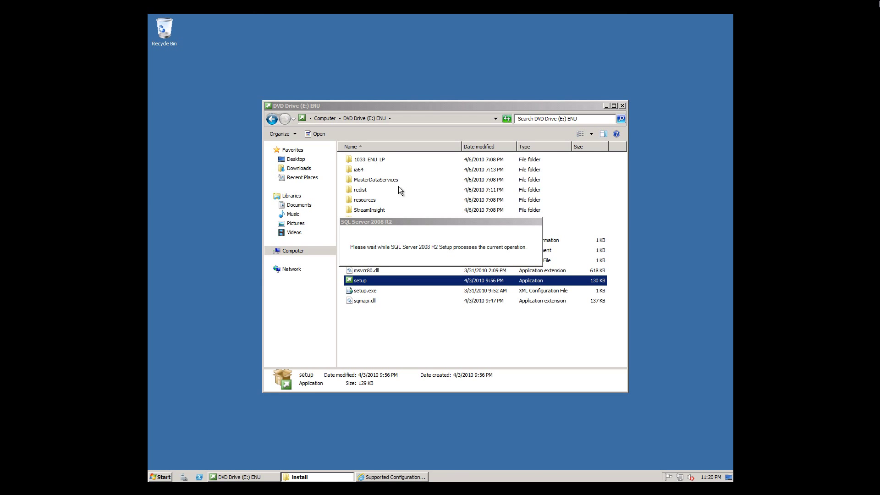
click(321, 477)
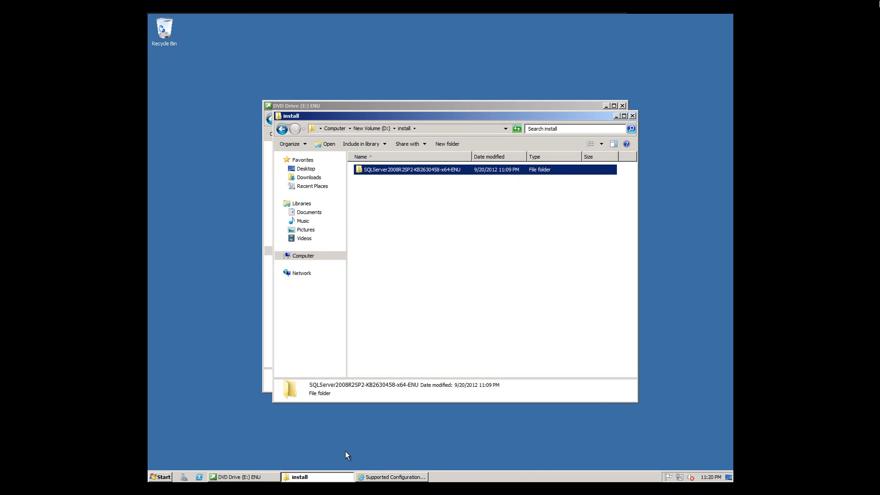
click(408, 217)
double_click(427, 170)
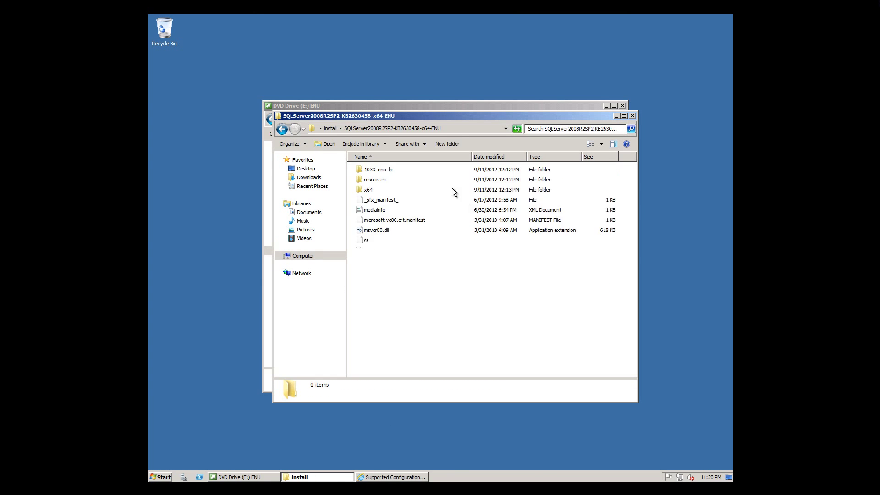
click(372, 242)
double_click(371, 242)
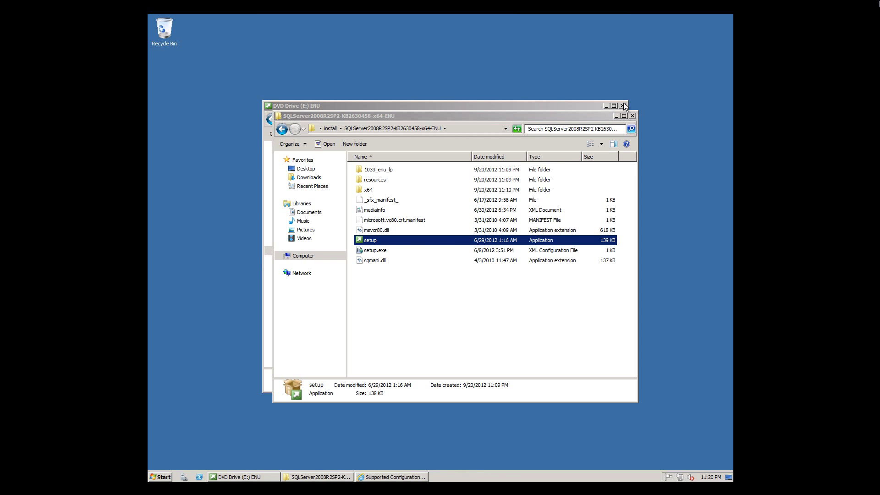
click(622, 105)
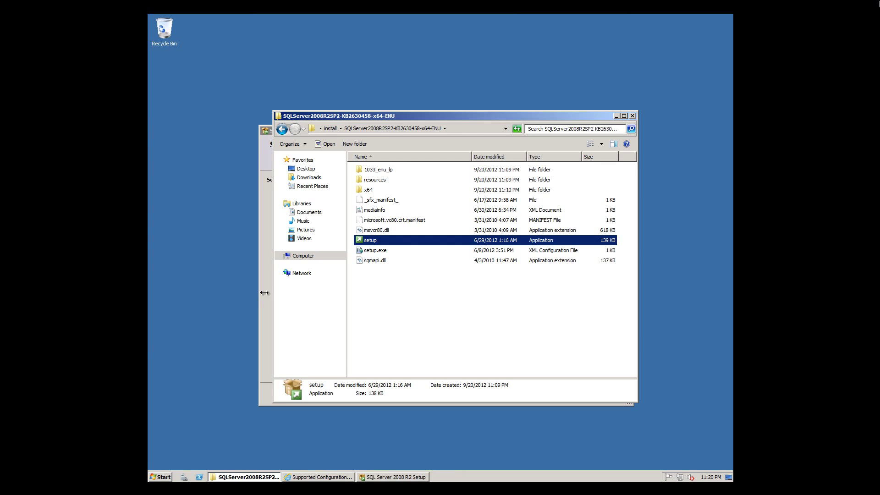
click(265, 297)
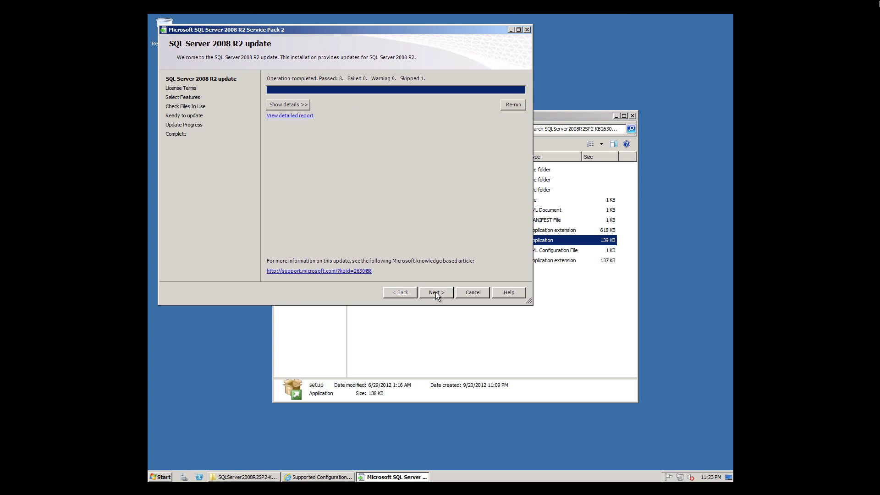
Accept the SP2 licence terms and update all selected features of MSSQLSERVER
click(435, 293)
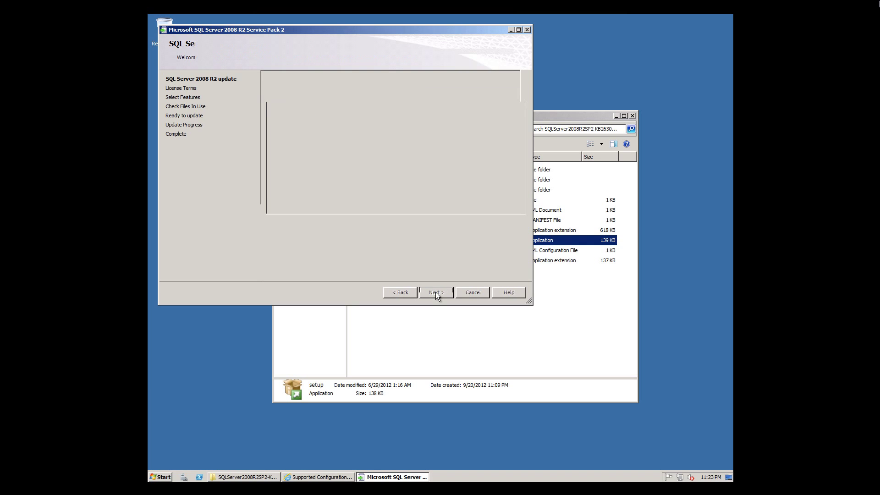
click(272, 243)
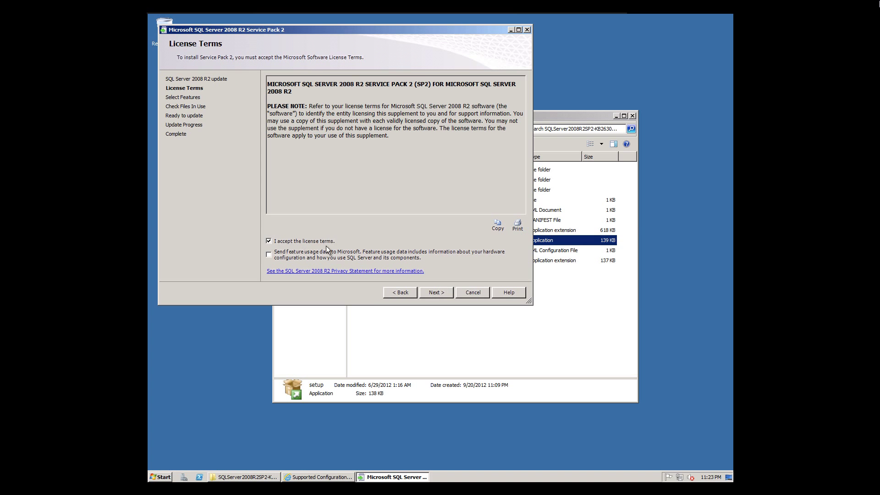
click(438, 293)
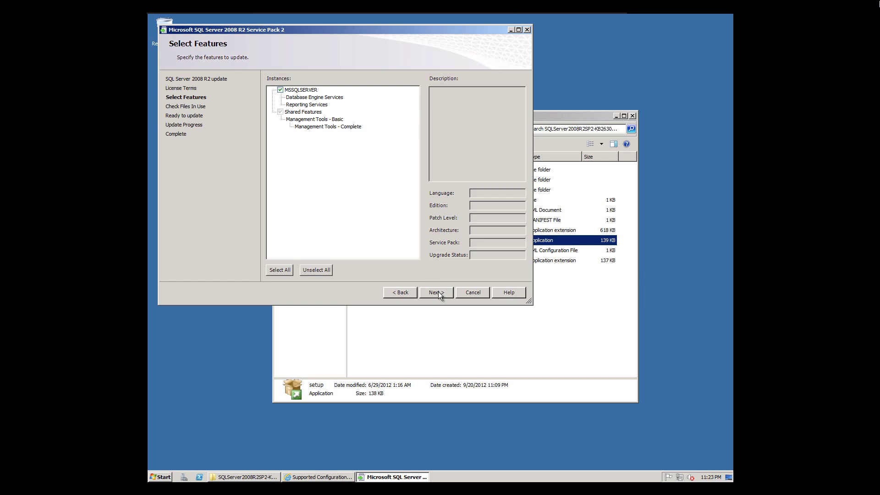
click(437, 292)
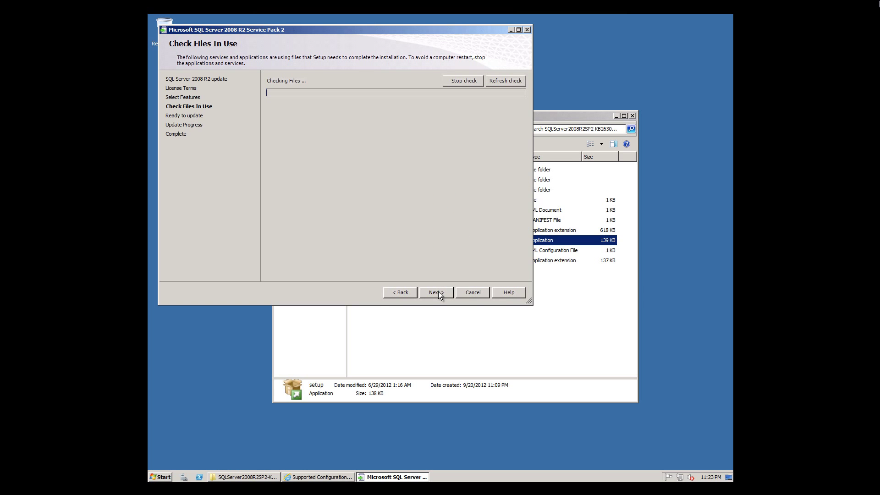
click(436, 293)
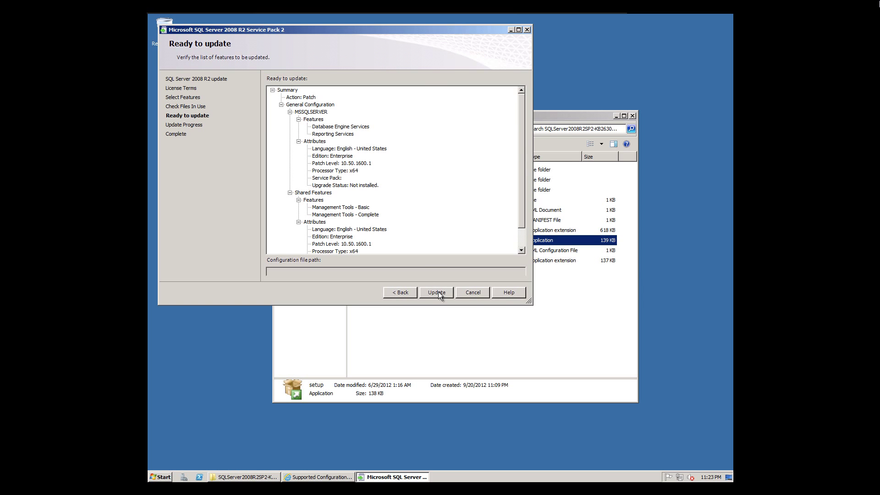
click(437, 293)
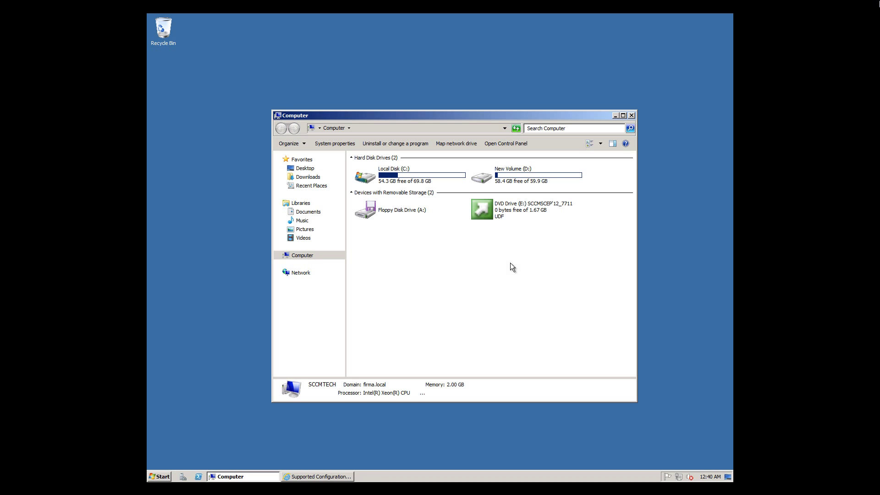
Open DVD Drive (E:) and choose Install on the Configuration Manager splash screen
double_click(501, 211)
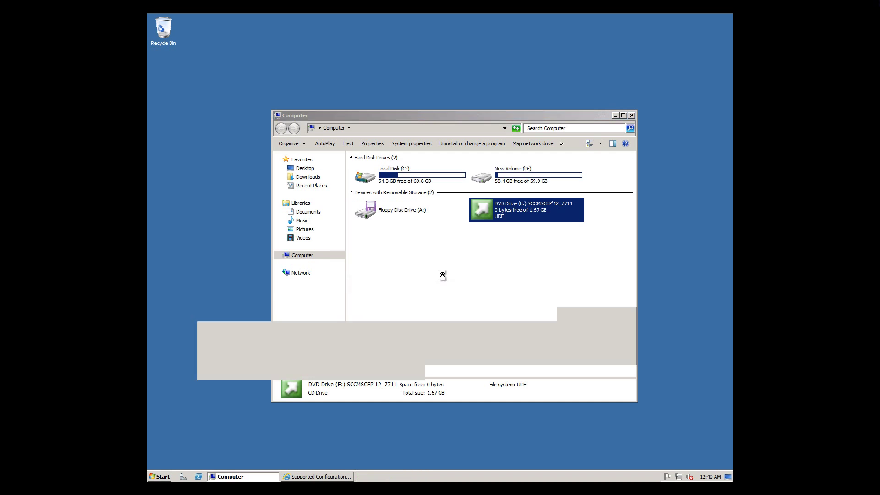
click(329, 213)
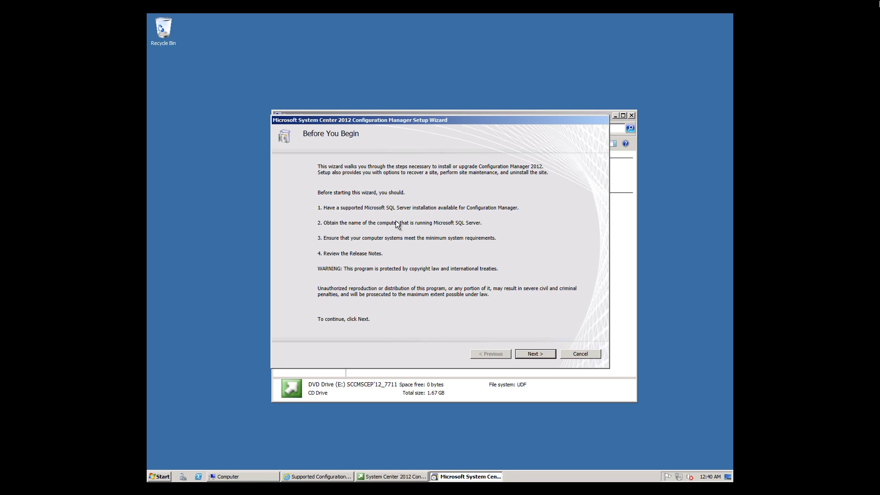
Keep 'Install a Configuration Manager primary site' and advance past the Product Key page
click(535, 354)
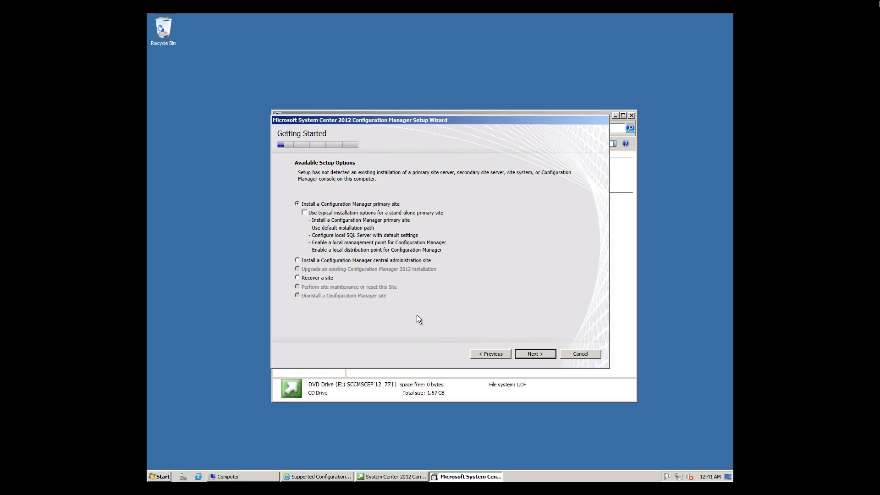
click(536, 354)
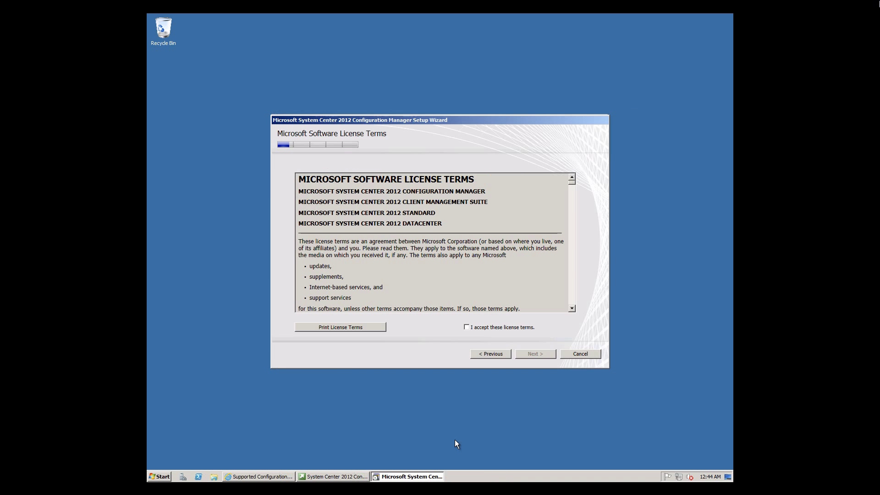
Accept the Configuration Manager licence and all three prerequisite licences, including SQL Server 2008 R2 Express
click(467, 327)
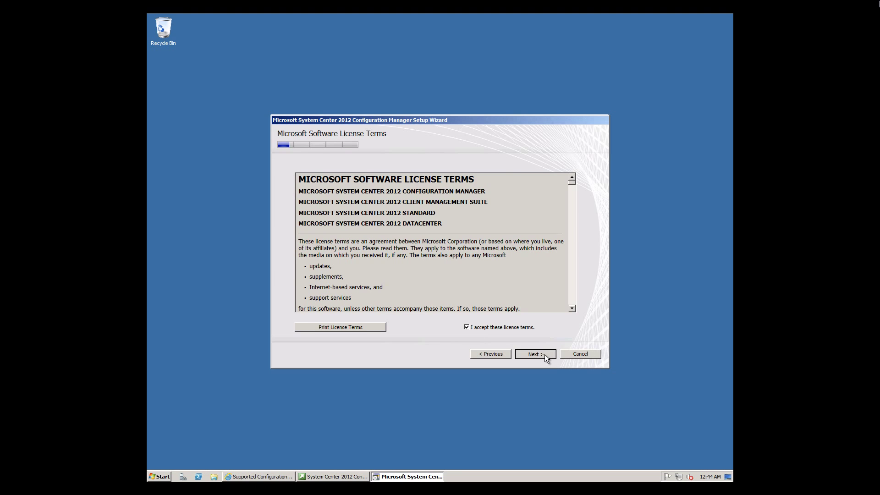
click(545, 354)
click(304, 214)
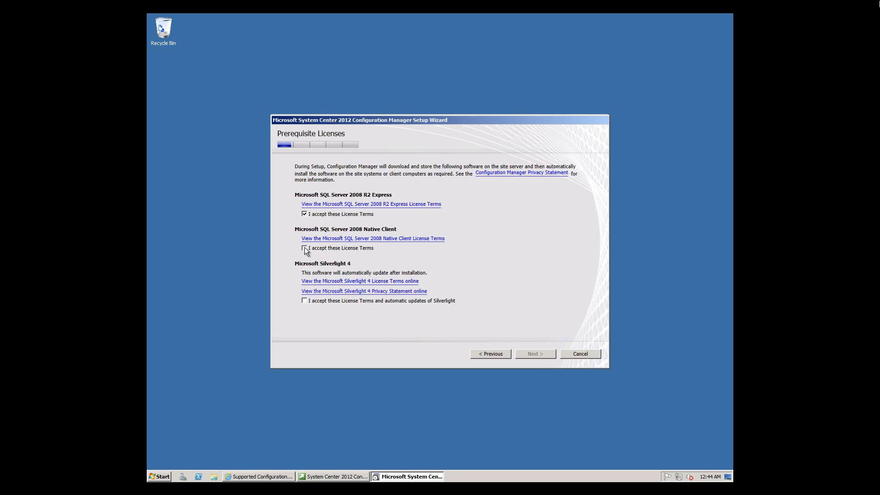
click(304, 300)
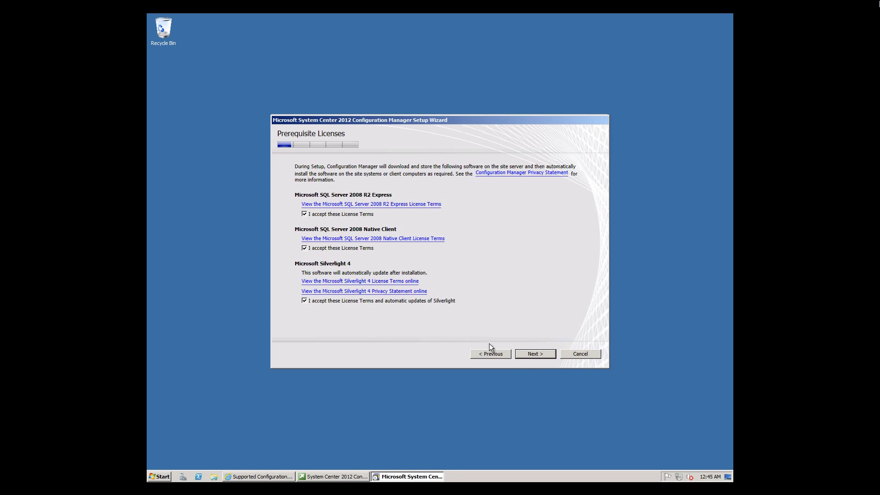
click(534, 354)
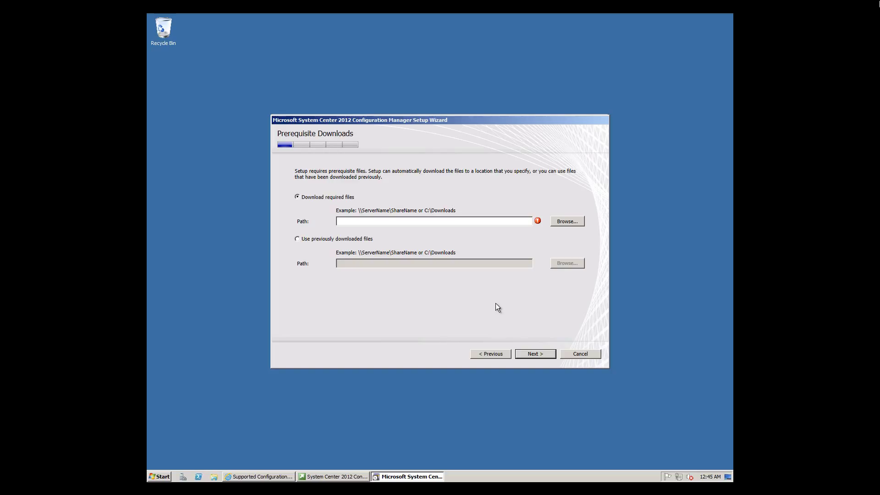
Download the required prerequisite files into a newly created D:\install\manifest folder
click(303, 239)
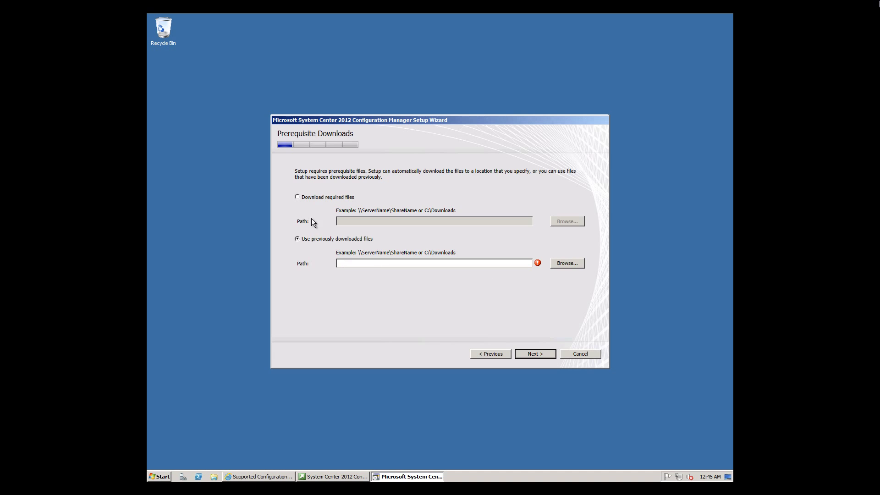
click(298, 197)
click(568, 223)
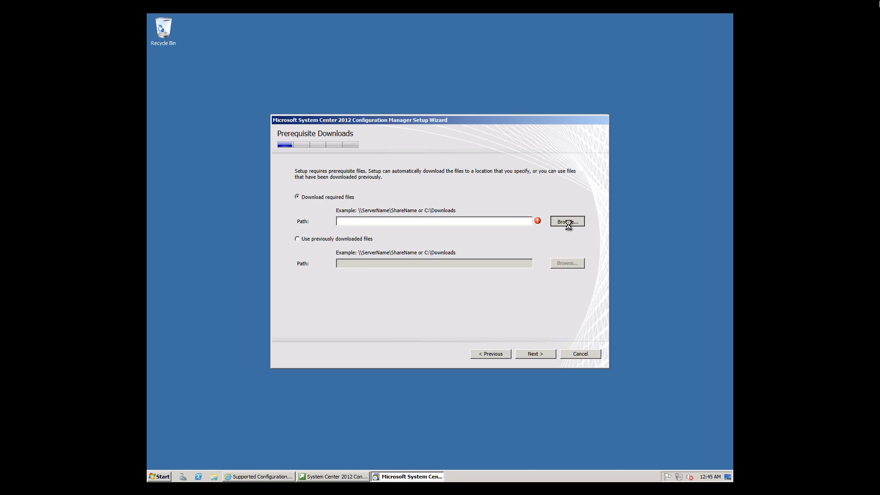
double_click(403, 237)
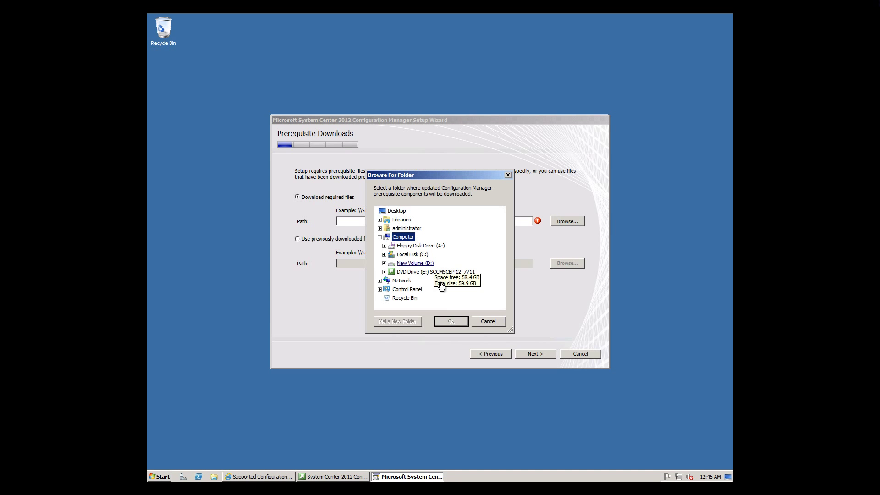
double_click(415, 263)
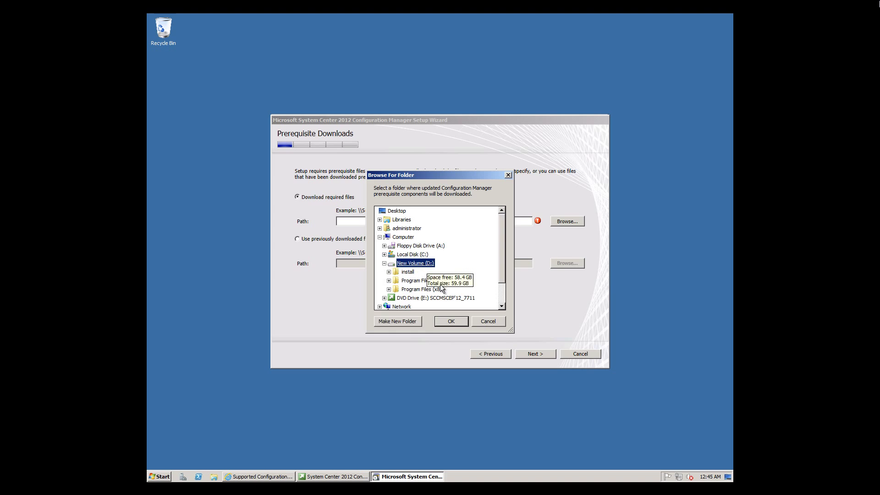
double_click(407, 272)
click(403, 321)
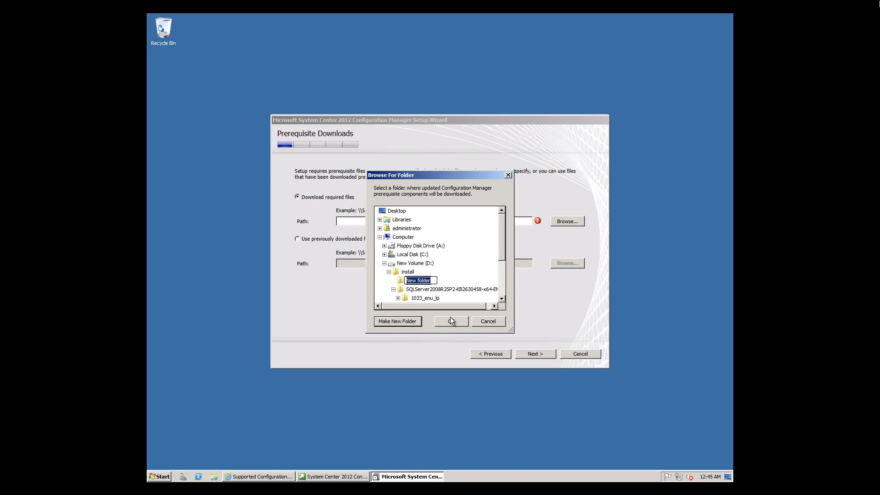
text(manifest)
key(Return)
key(Return)
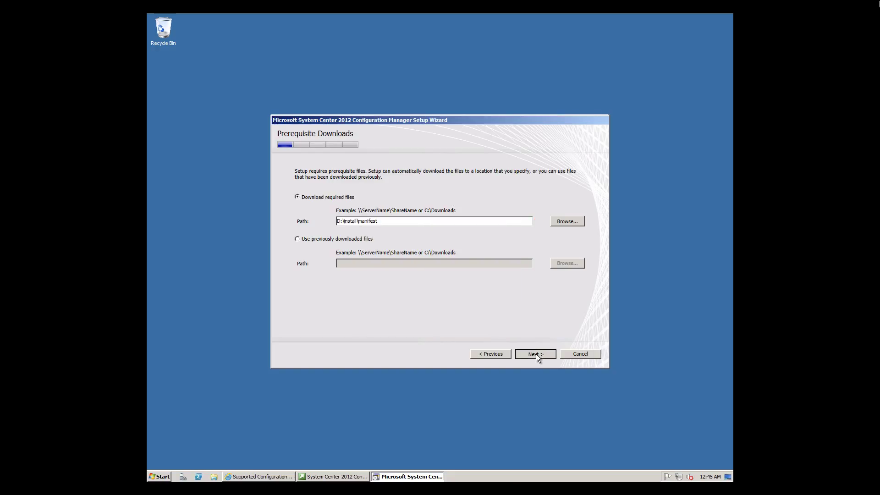
click(535, 353)
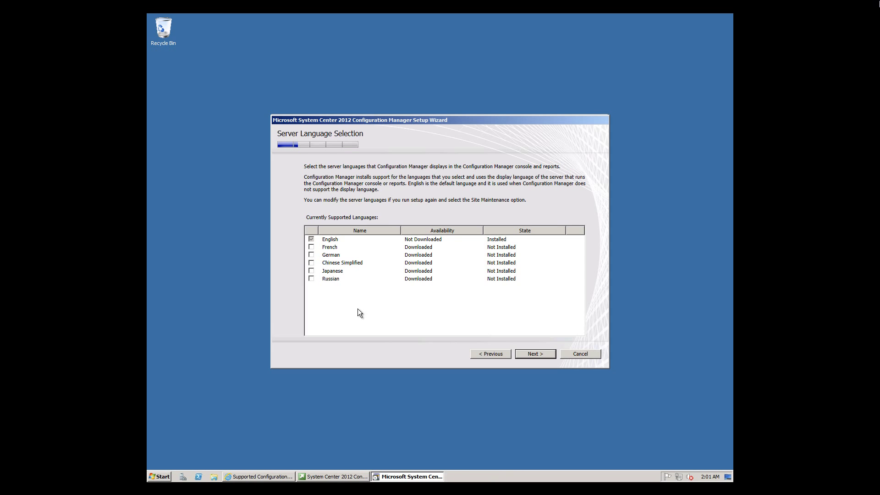
Add Russian as server and client language, then enter site code TD1 and site name TechDays Primary Site
click(311, 279)
click(535, 354)
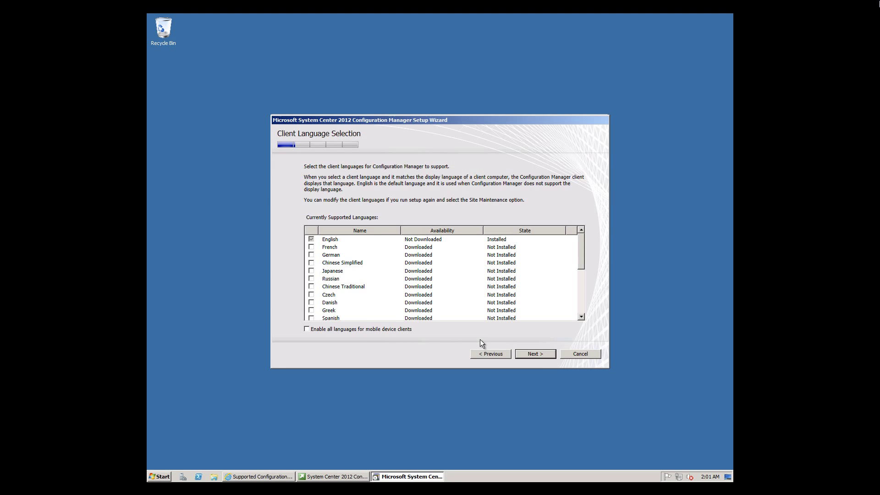
click(311, 278)
click(543, 354)
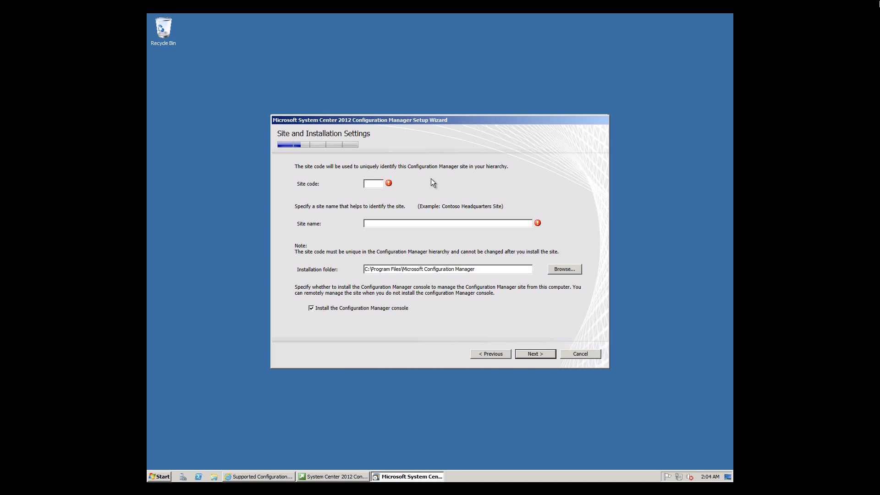
text(TD1)
text(TechDays)
text( Pri)
text(mary Site)
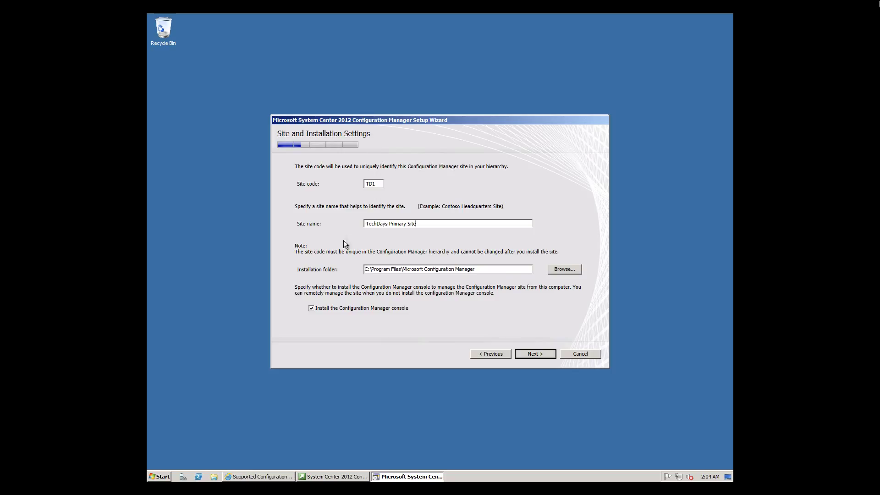
click(504, 271)
Change the installation folder to D:\Program Files\Microsoft Configuration Manager
key(Home)
key(Delete)
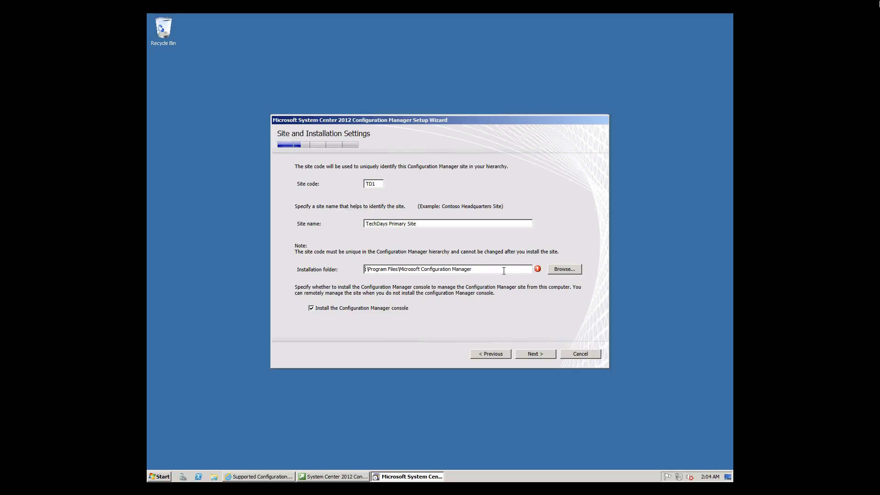
text(D)
click(539, 356)
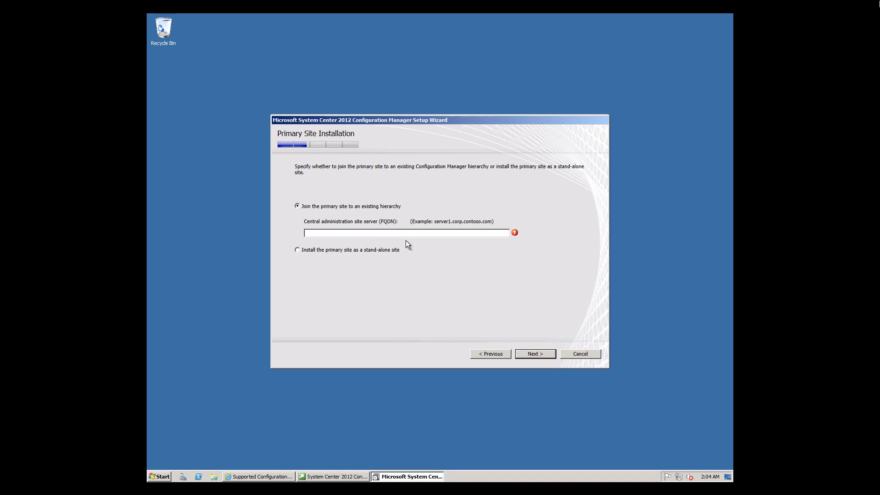
Choose the stand-alone primary site option and confirm it in the prompt
click(297, 250)
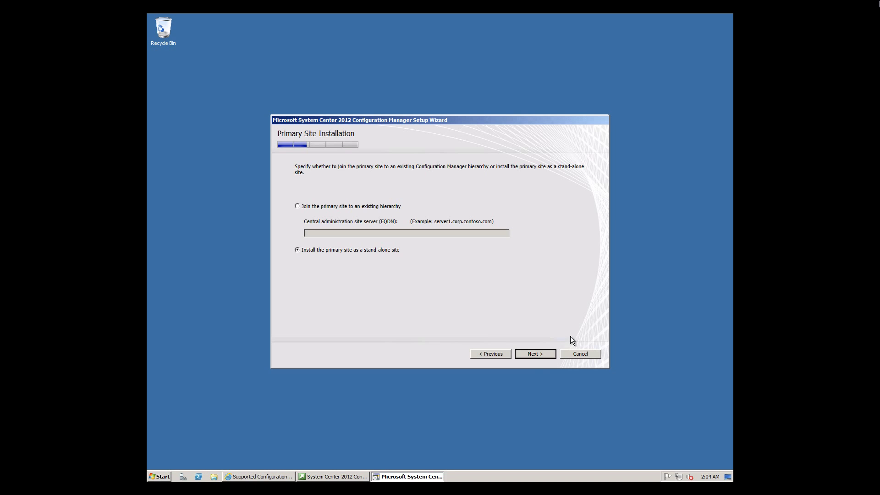
click(535, 354)
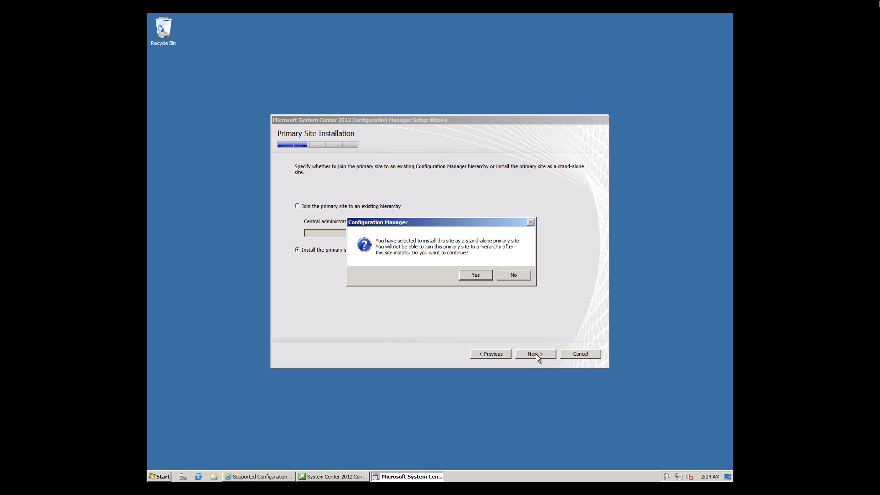
click(477, 274)
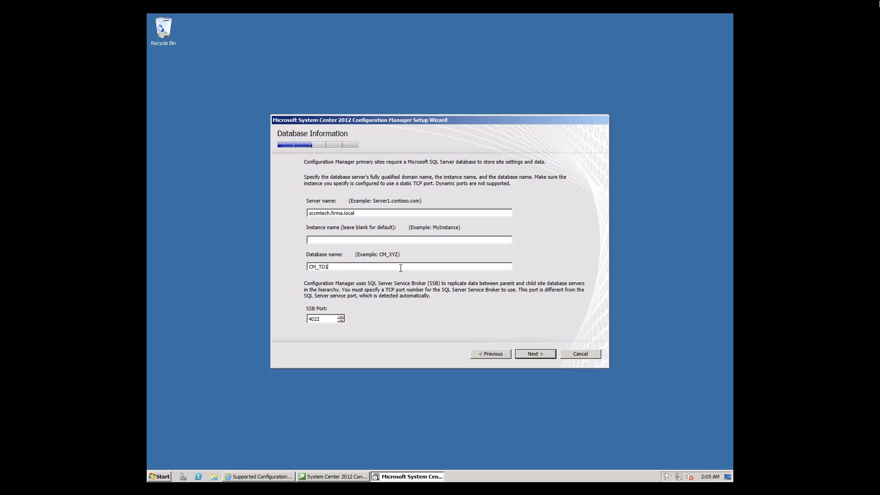
Accept database CM_TD1 and the SMS Provider on sccmtech.firma.local unchanged
click(535, 353)
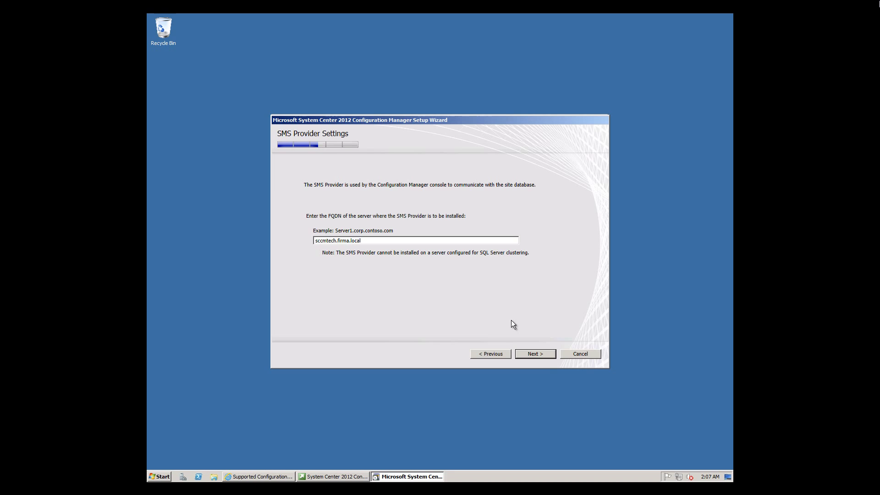
click(536, 354)
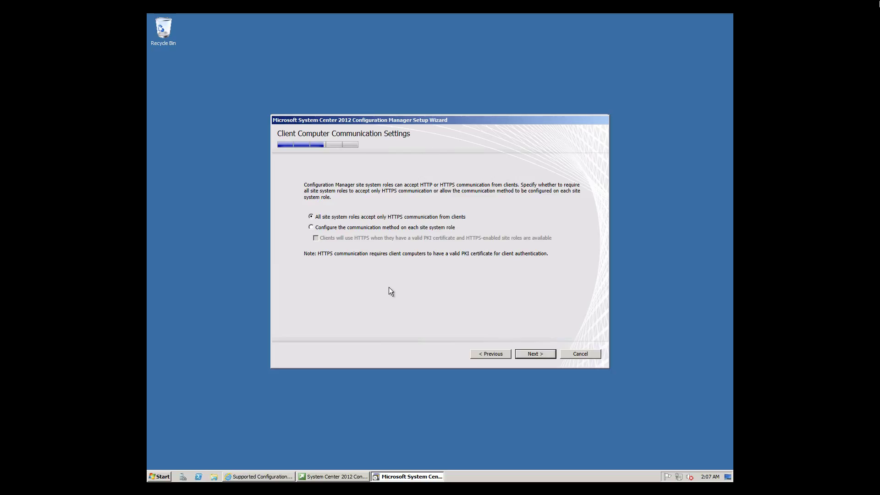
Set the communication method per site system role and keep the management and distribution points
click(311, 227)
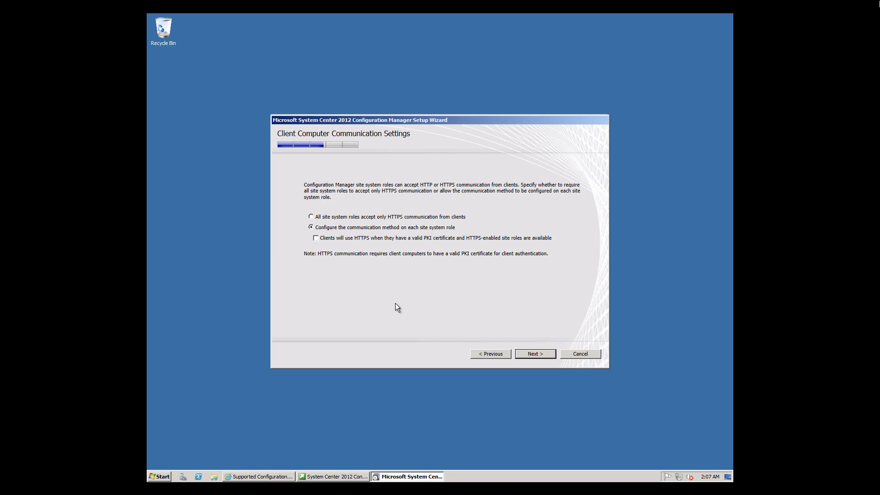
click(535, 354)
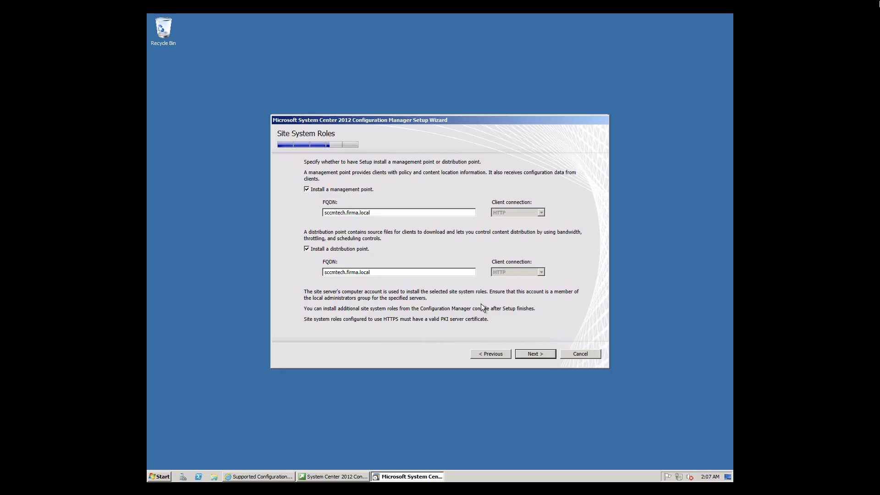
click(535, 354)
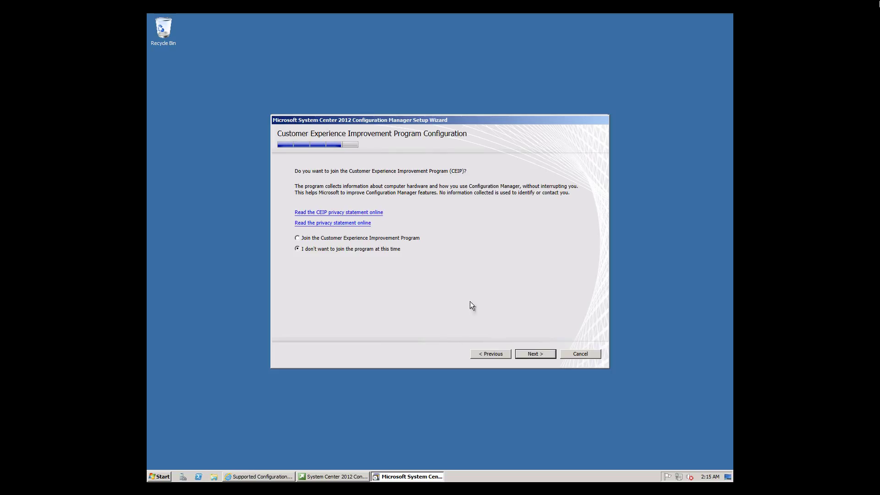
Decline the Customer Experience Improvement Program and run the prerequisite check
click(532, 354)
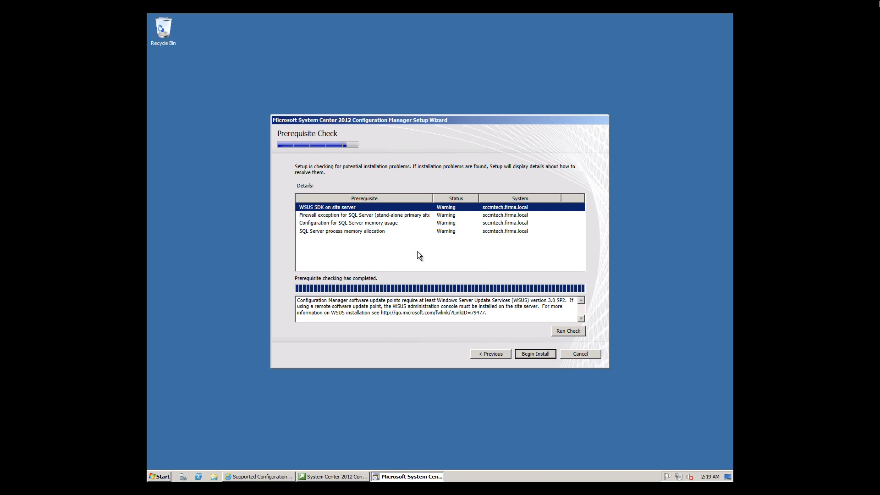
Read the SQL Server firewall and memory warnings, then begin the primary site installation
click(411, 215)
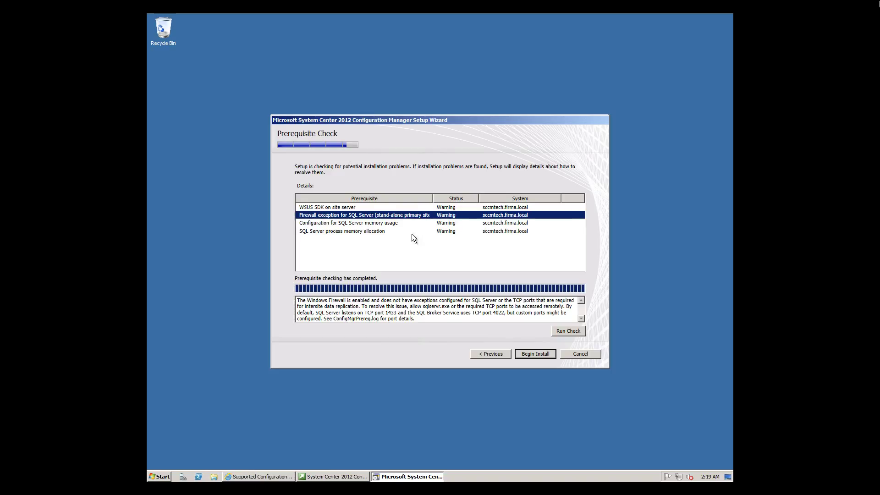
click(397, 224)
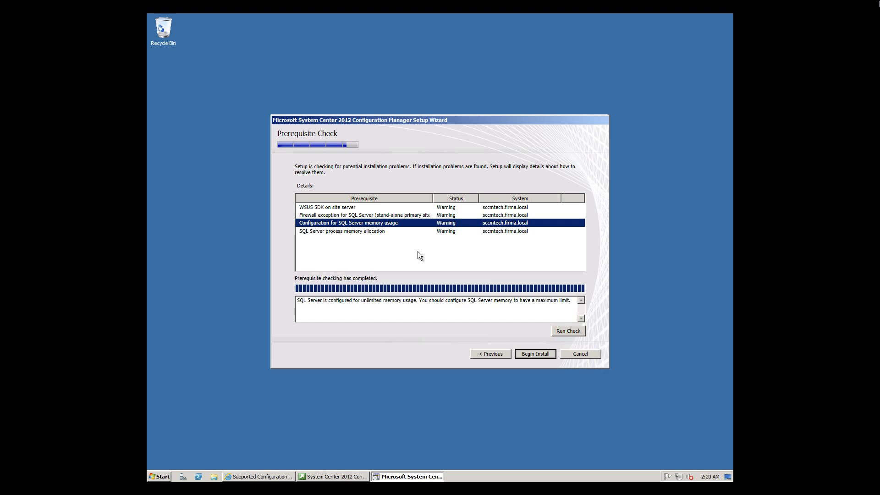
click(376, 232)
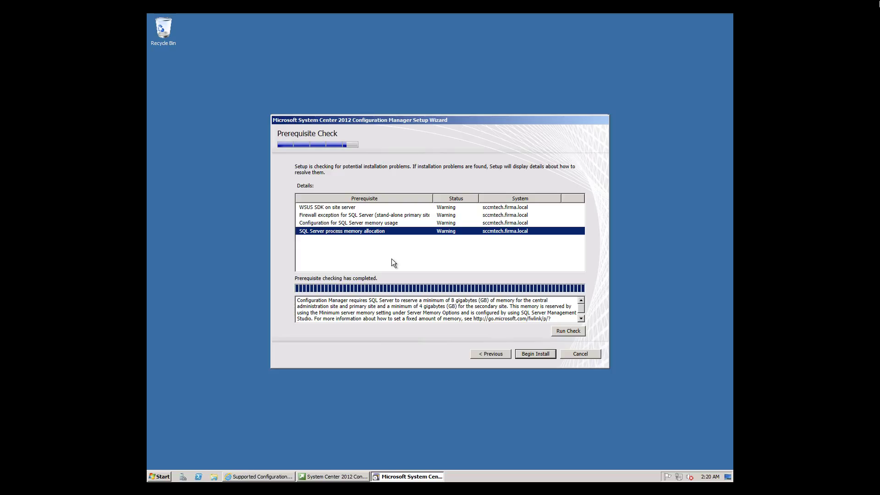
click(532, 354)
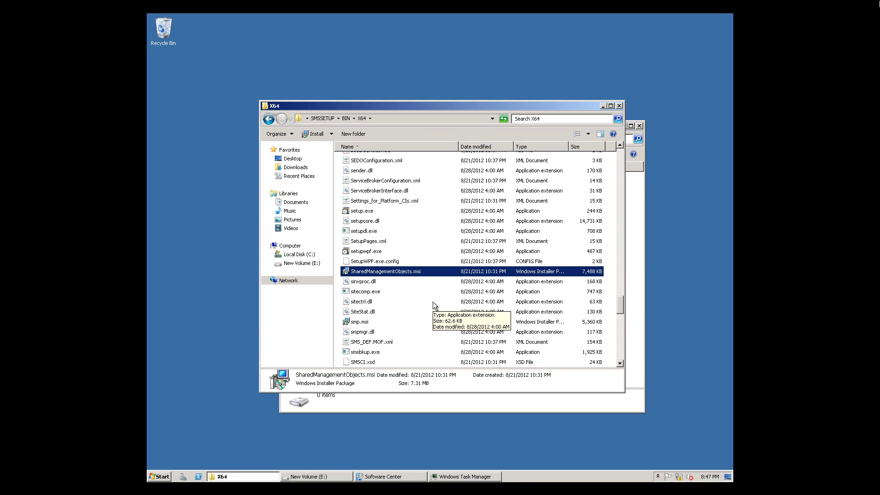
Launch the Setup Downloader (setupdl.exe) and set Desktop as its download folder
click(366, 231)
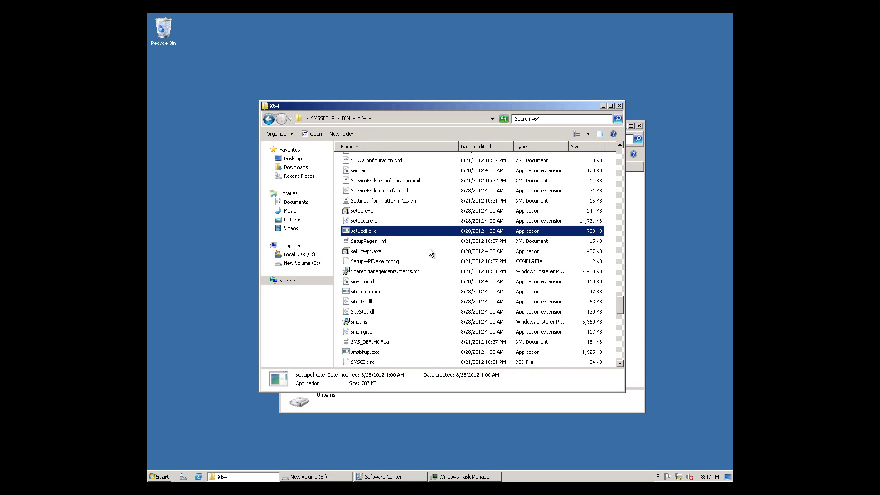
double_click(373, 232)
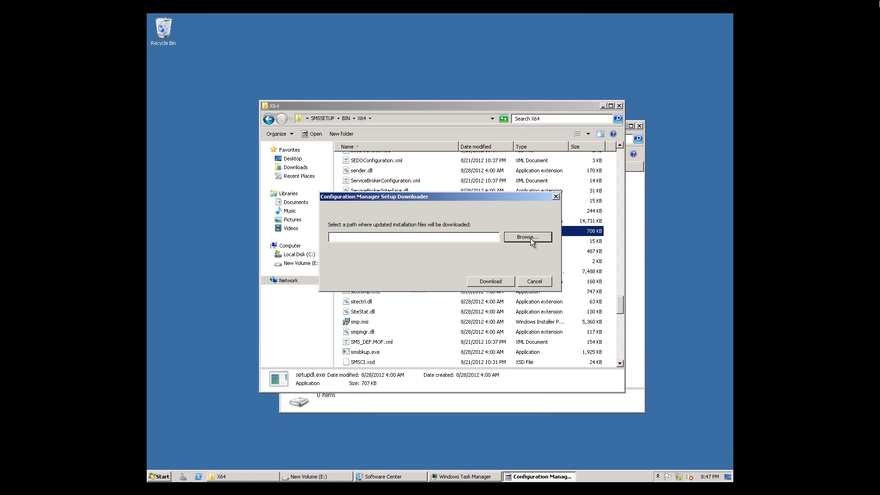
click(527, 237)
click(396, 211)
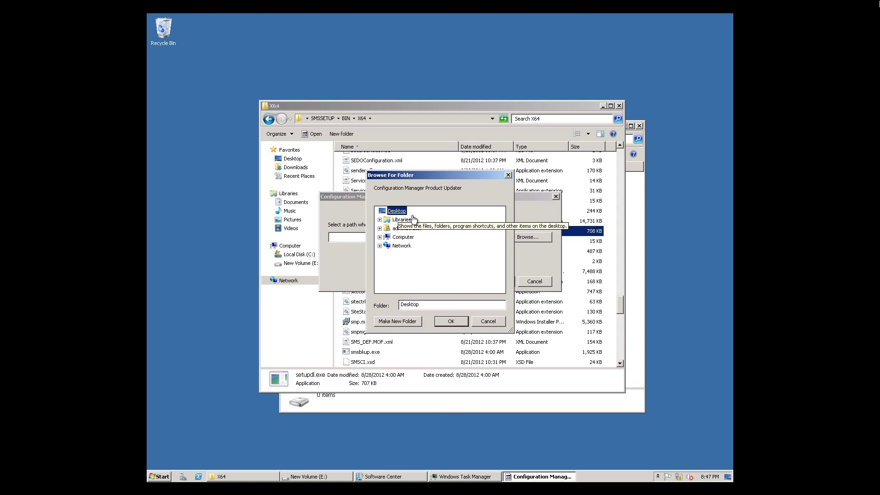
click(451, 321)
Start the setup update download, then cancel it and confirm the cancellation
click(492, 282)
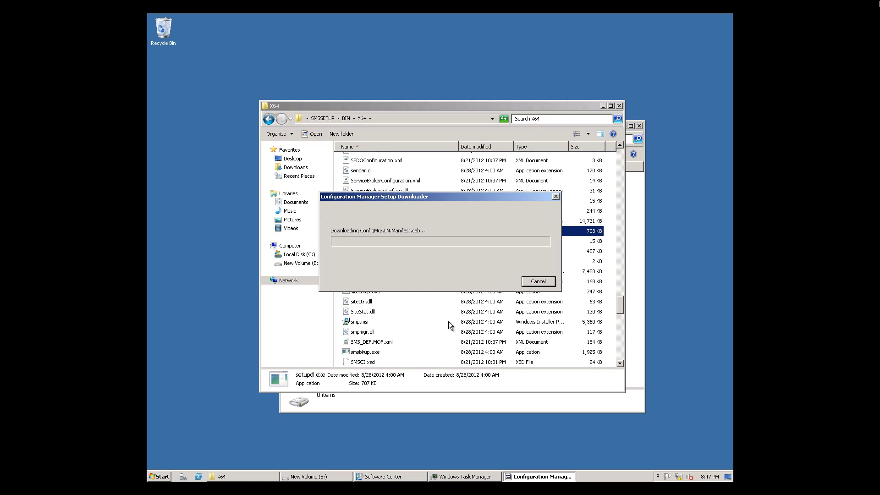
click(537, 282)
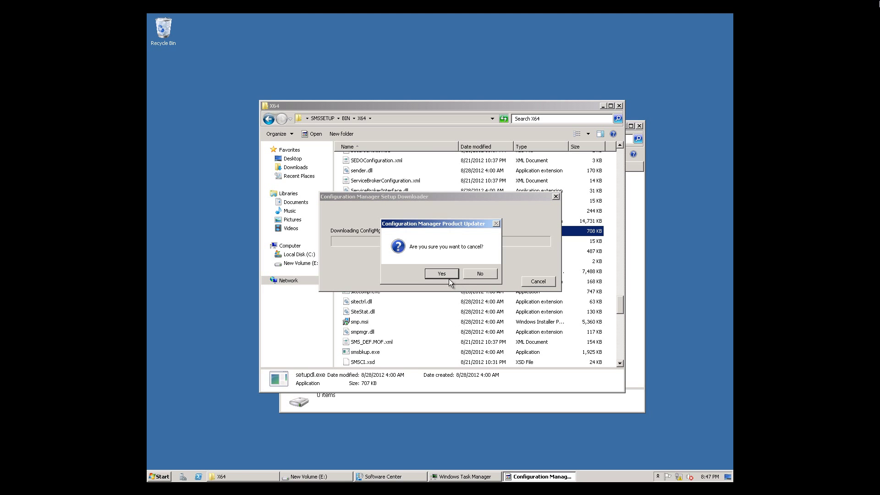
click(447, 275)
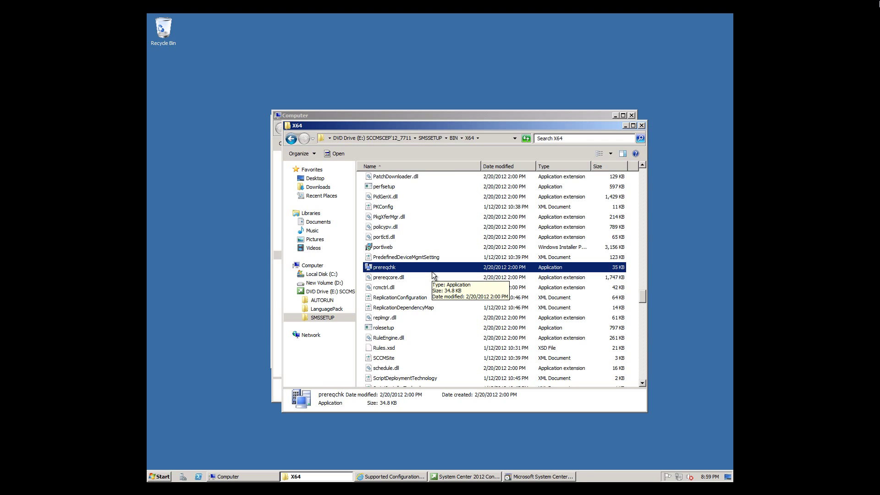
Launch prereqchk from the DVD's SMSSETUP\BIN\X64 folder to run the Installation Prerequisite Check
double_click(431, 269)
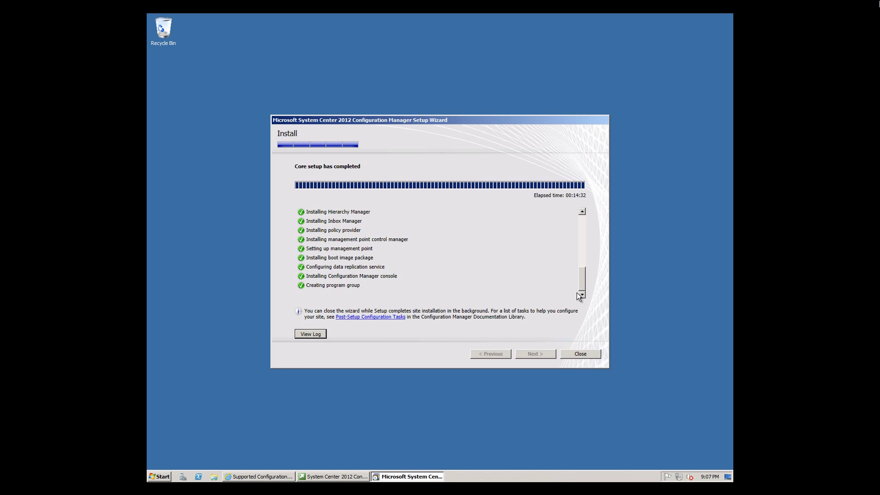
View the ConfigMgrSetup log in Notepad from the completed wizard, scroll through it, and close it
drag(583, 285, 590, 216)
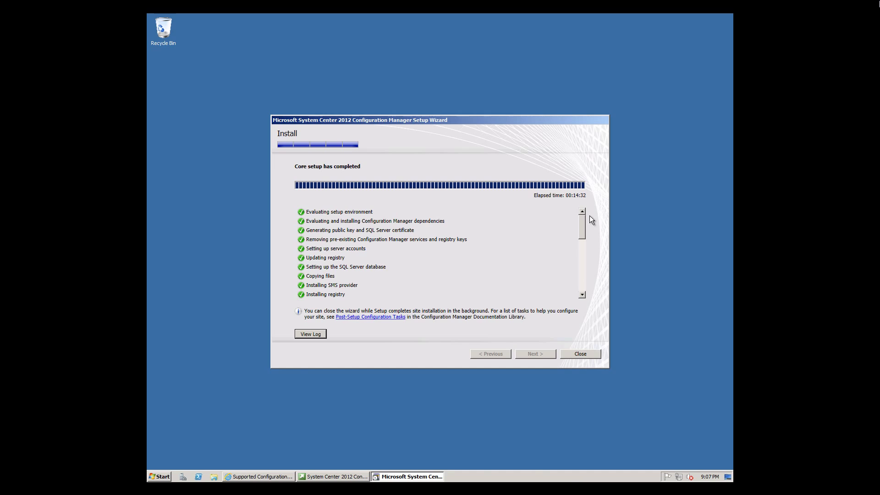
click(310, 334)
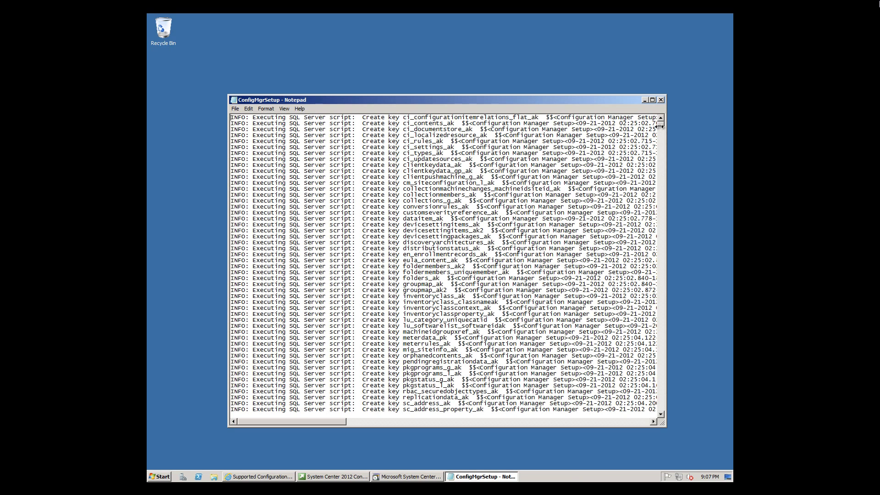
drag(659, 126, 660, 177)
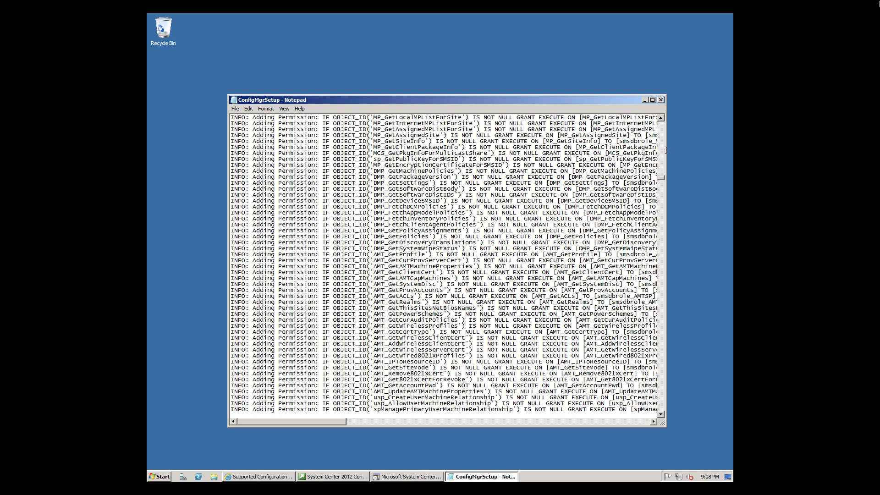
click(661, 100)
click(157, 476)
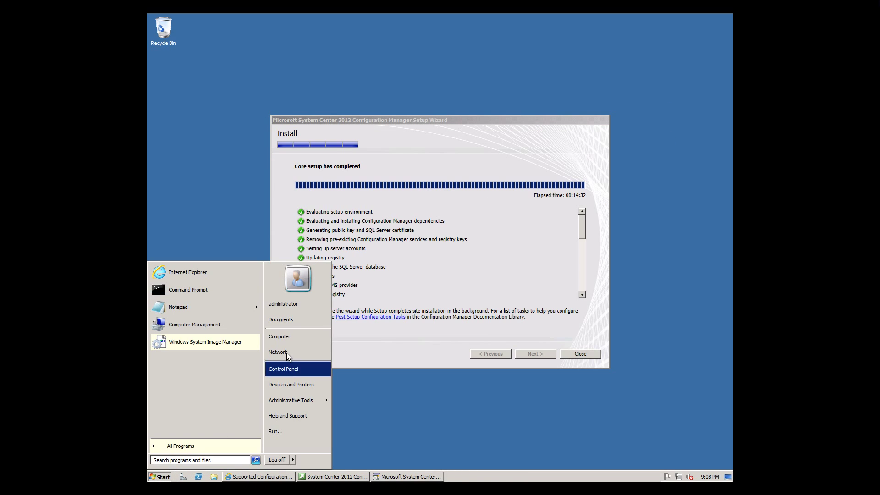
Browse DVD Drive (E:) to the SMSSETUP\TOOLS folder
click(293, 338)
right_click(509, 218)
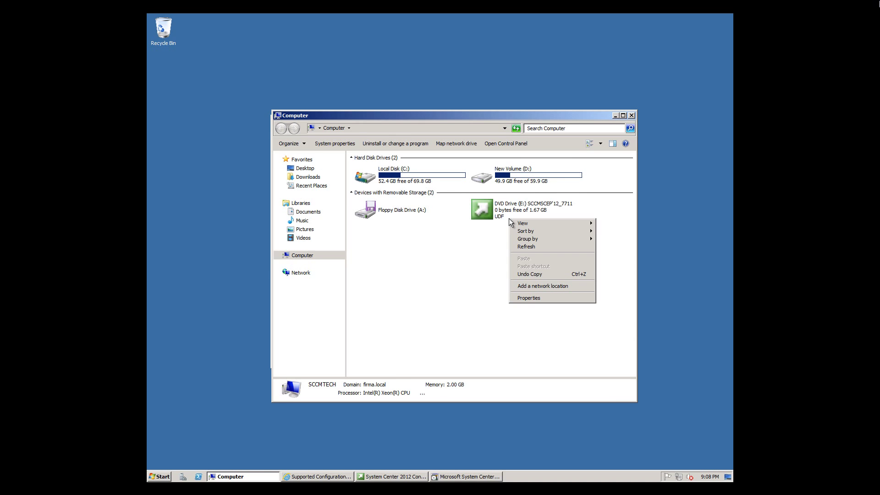
right_click(500, 214)
click(512, 230)
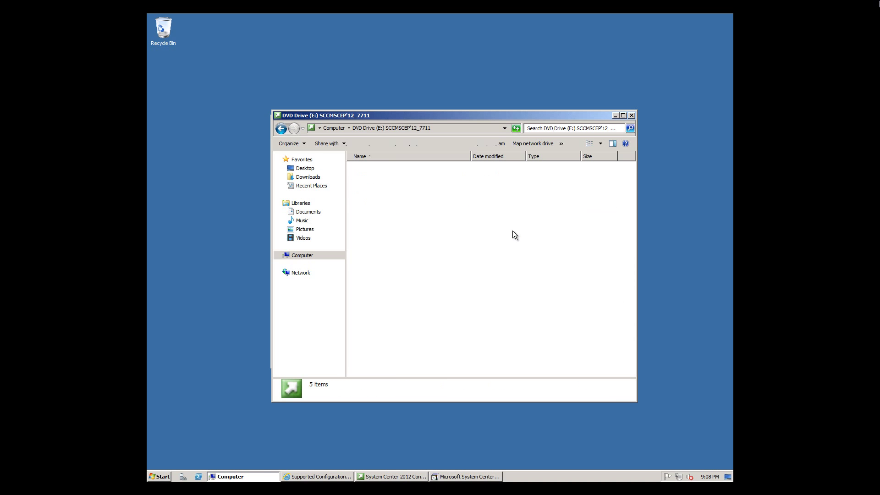
click(376, 190)
double_click(375, 190)
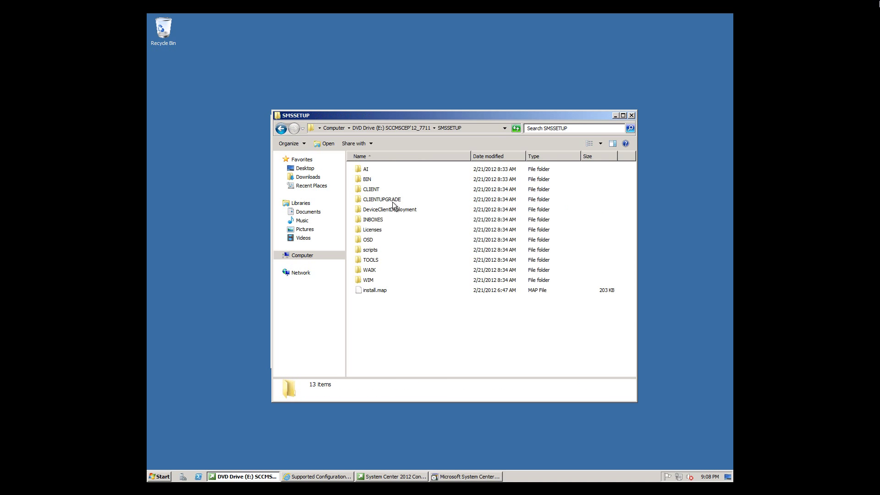
click(375, 262)
double_click(374, 262)
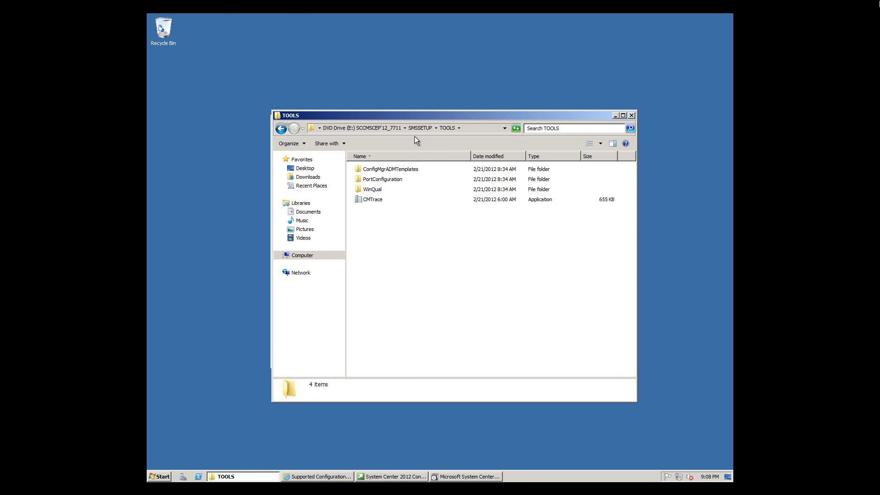
Copy CMTrace onto the desktop and launch it from there
click(372, 200)
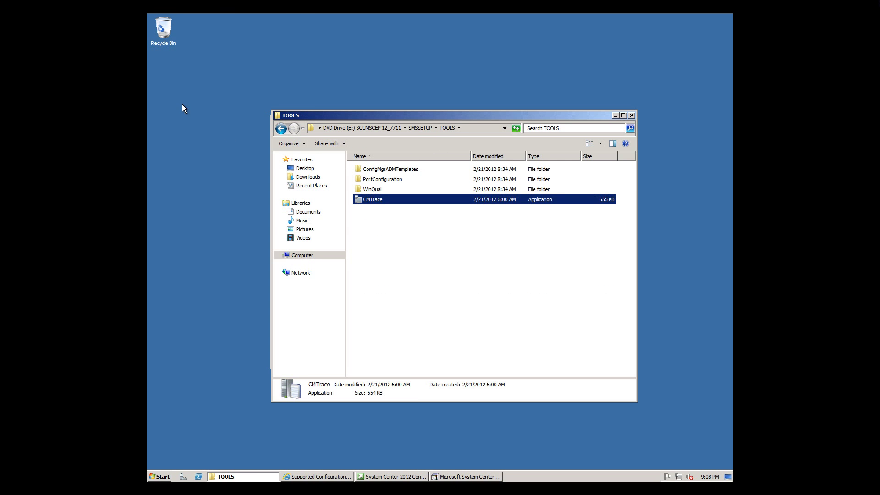
click(383, 221)
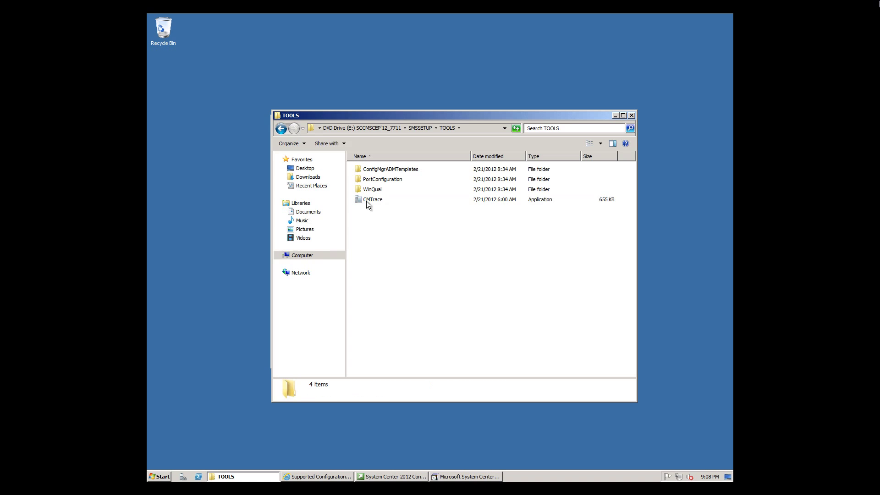
click(367, 201)
click(185, 86)
key(ctrl+v)
double_click(201, 37)
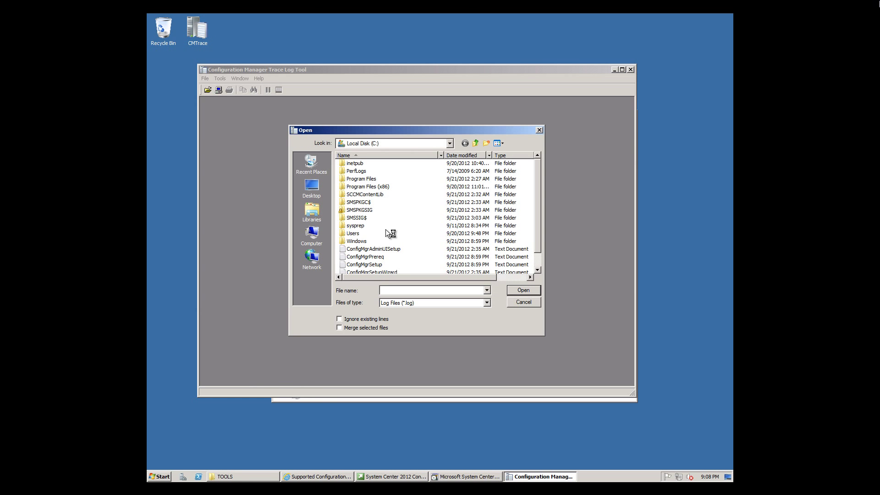
Load C:\ConfigMgrSetup.log maximized and select the Completed Configuration Manager 2012 Server Setup entry
scroll(529, 259, down, 1)
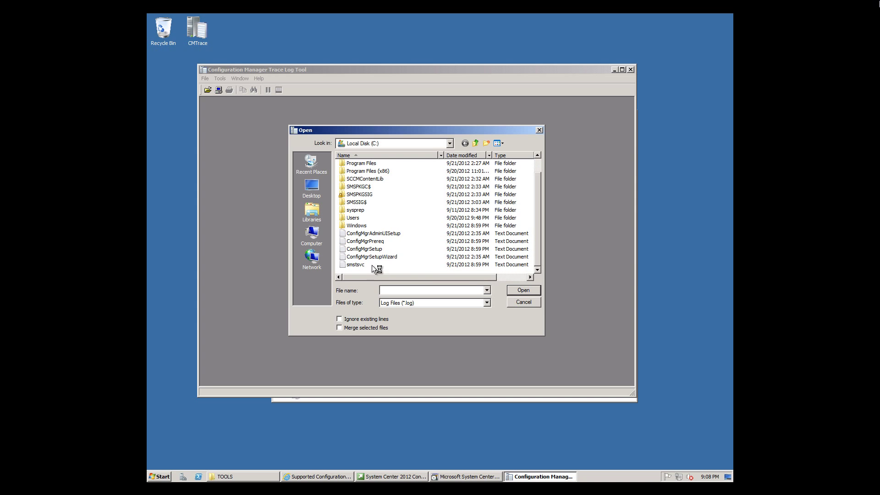
click(365, 249)
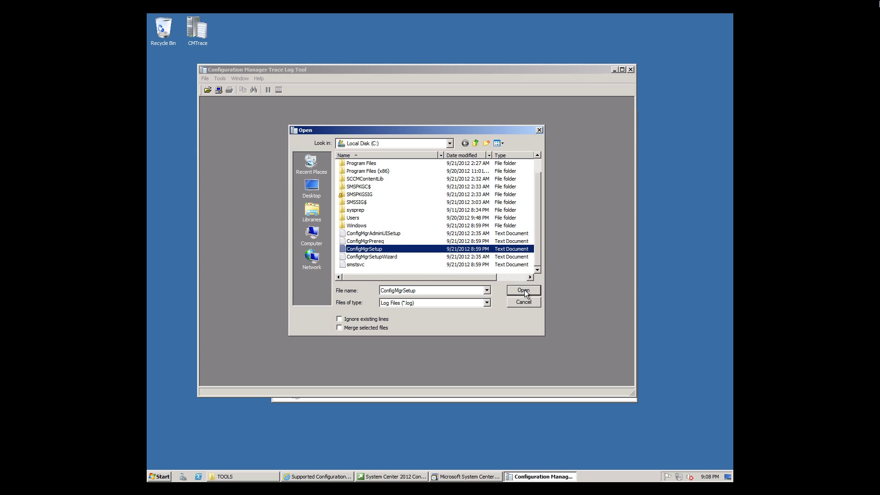
click(523, 290)
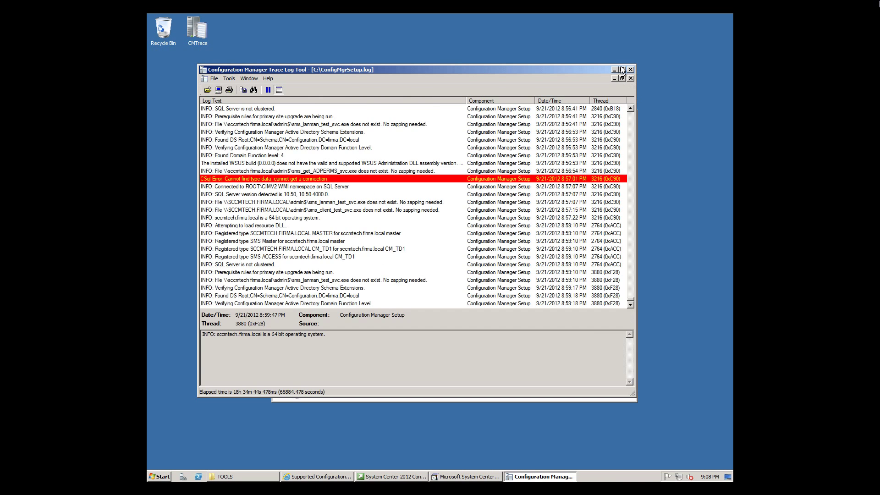
click(621, 70)
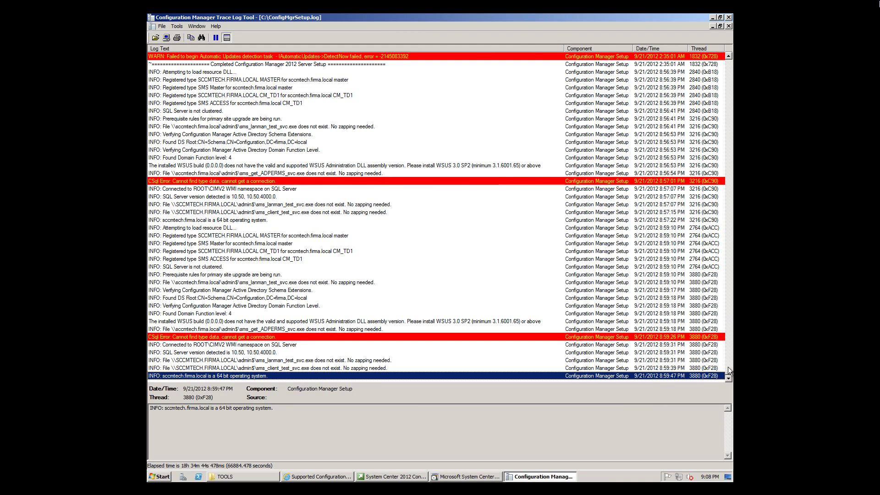
scroll(524, 306, up, 12)
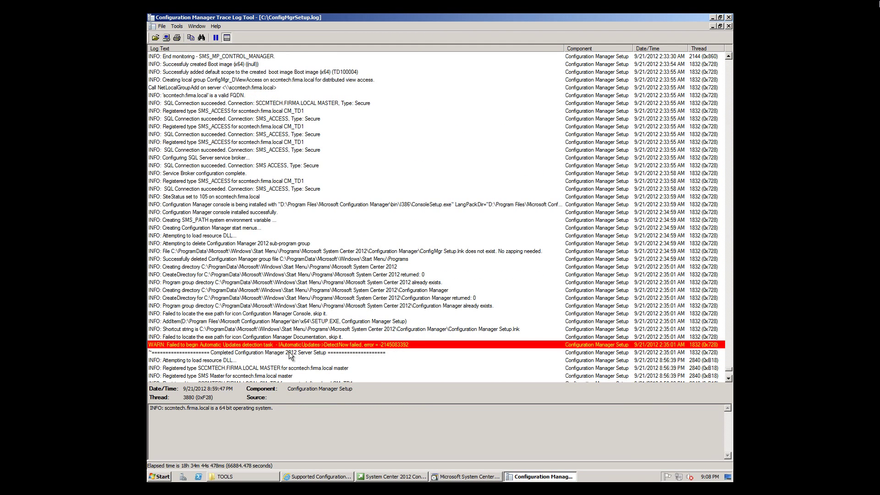
click(289, 352)
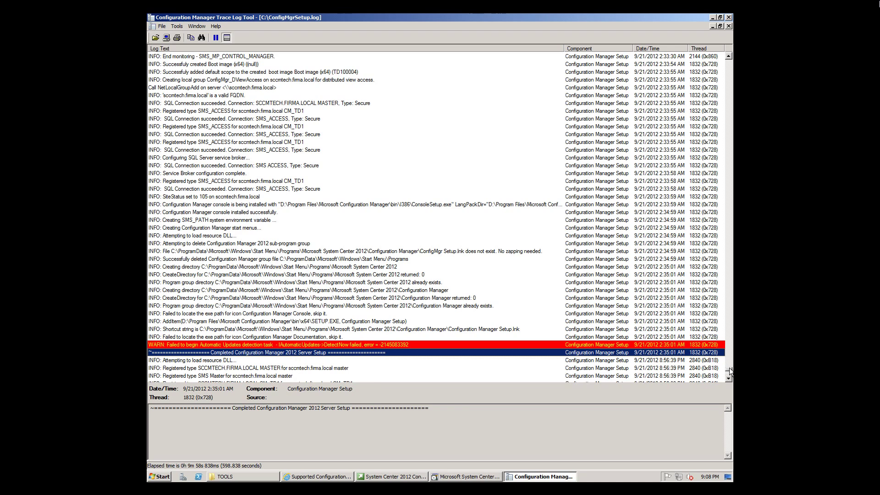
drag(730, 372, 725, 348)
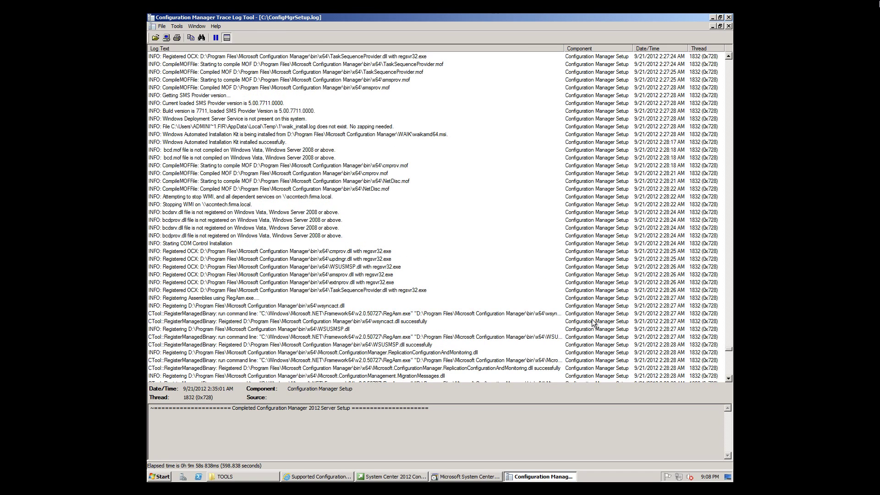
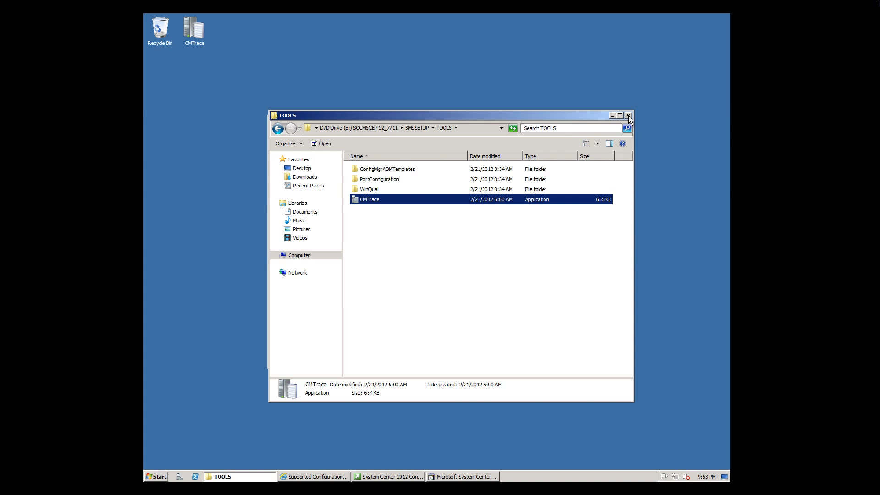
Close the TOOLS folder window, the completed setup wizard and the setup launcher
click(628, 115)
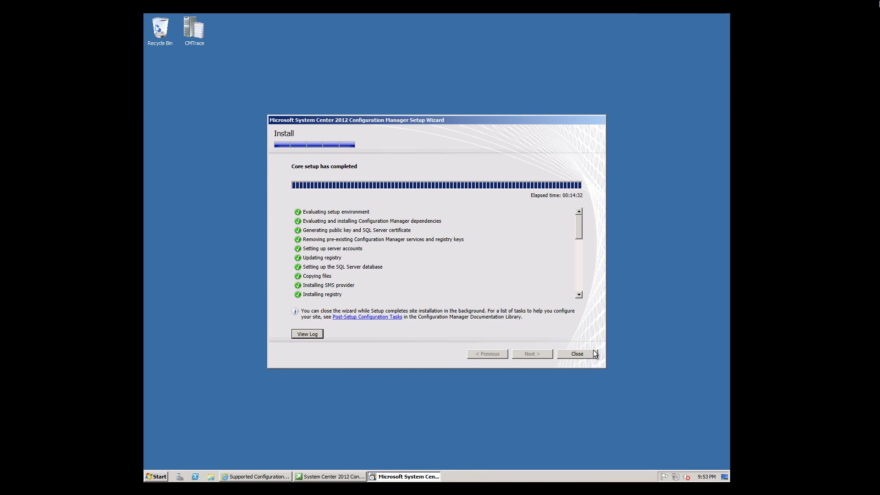
click(576, 353)
click(323, 477)
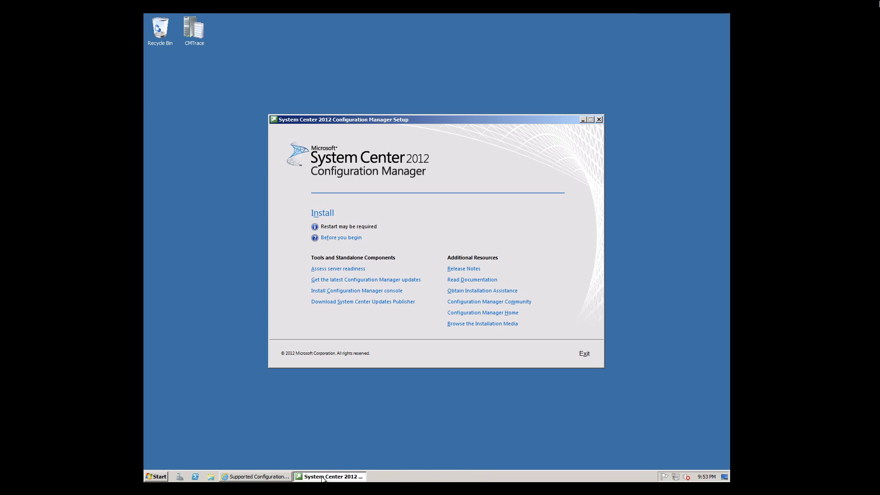
click(584, 355)
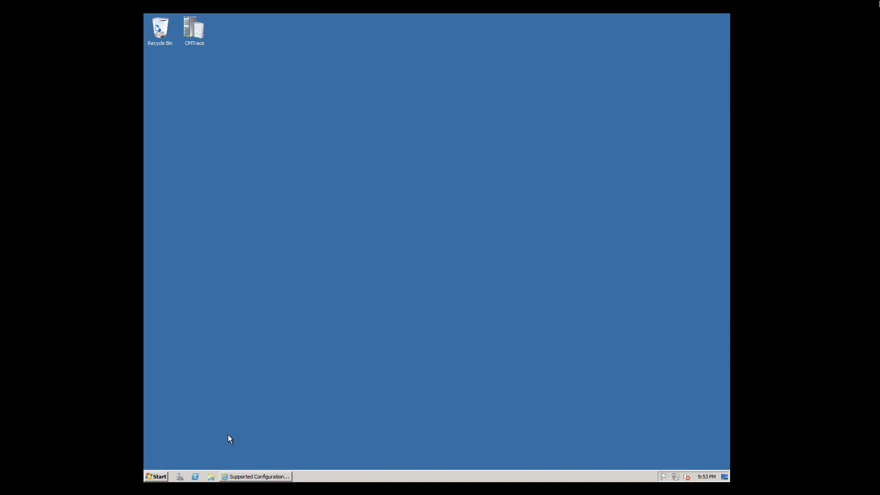
Drag the Configuration Manager Console entry from the Microsoft System Center 2012 Start menu folder onto the desktop
click(153, 479)
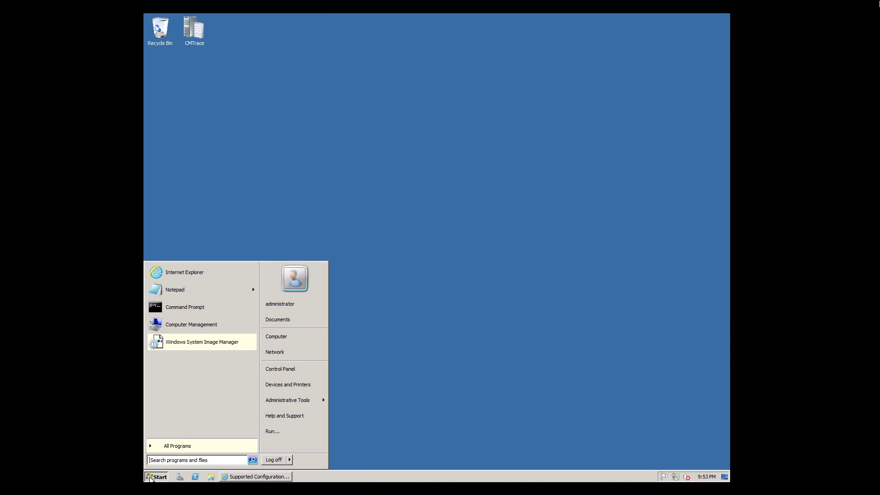
click(177, 447)
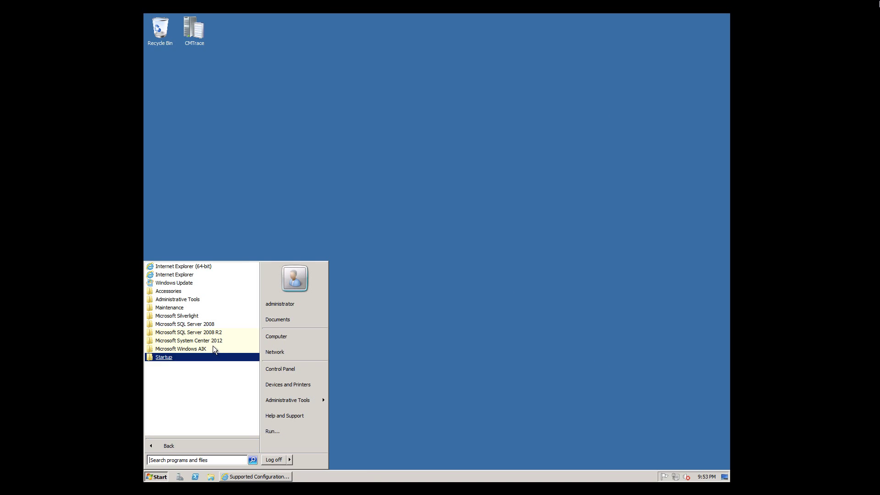
click(203, 340)
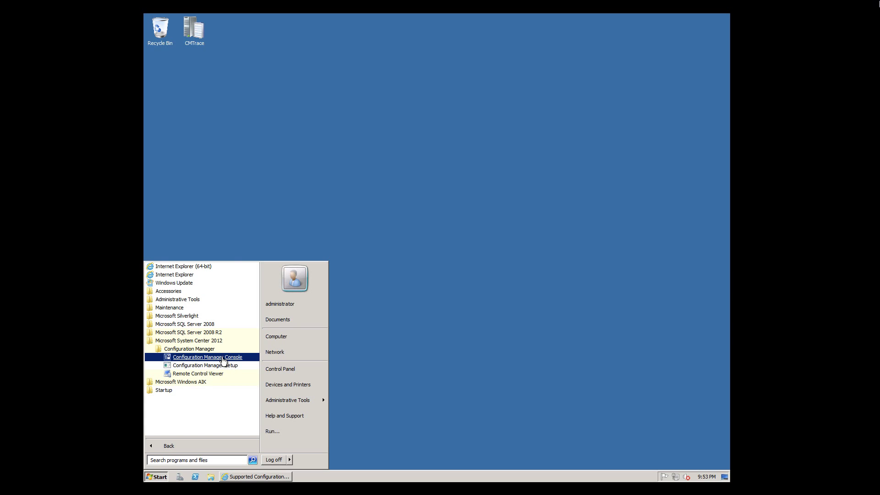
drag(169, 95, 170, 92)
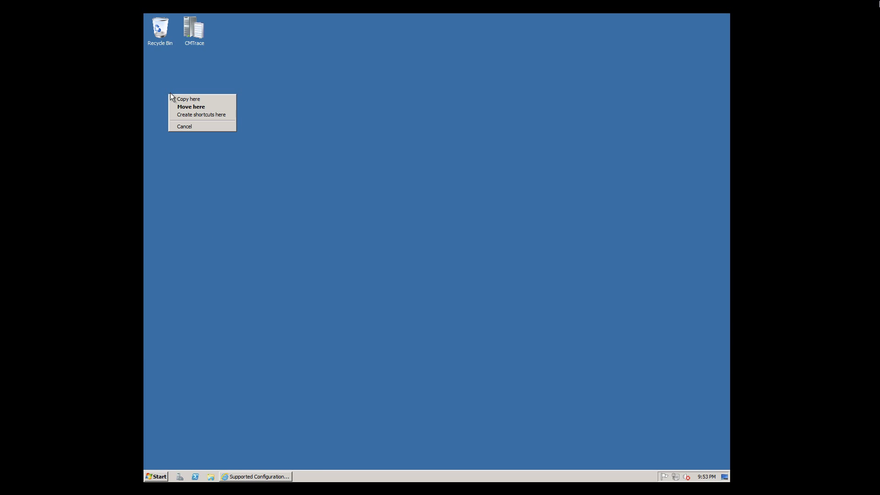
Copy the console shortcut to the desktop, then view Users in Assets and Compliance
click(208, 99)
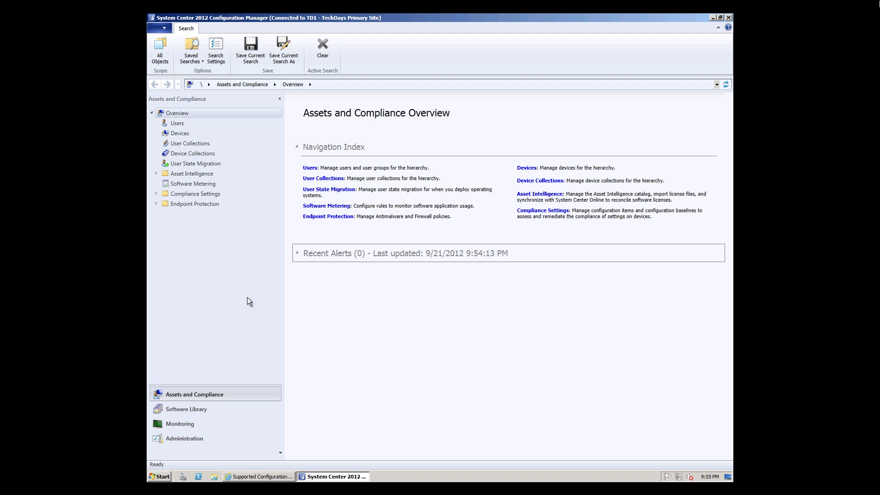
drag(283, 300, 250, 301)
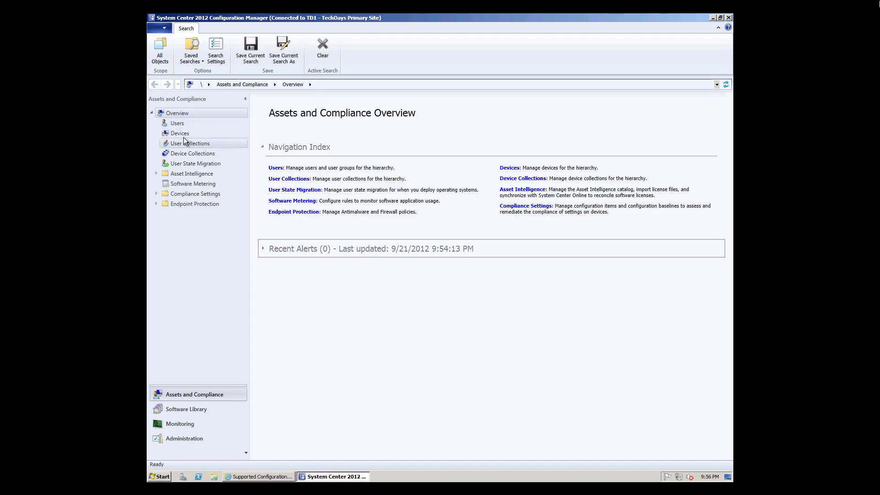
click(177, 124)
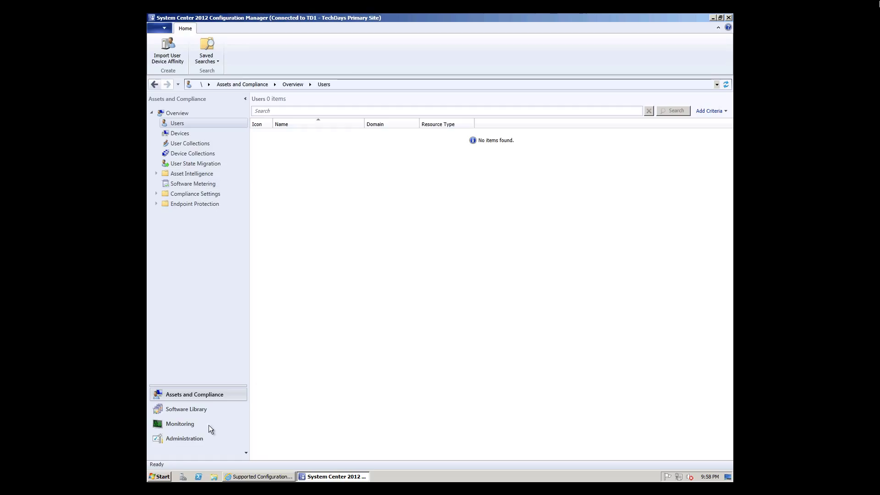
Browse the Software Library and Monitoring workspaces, ending in Administration
click(177, 411)
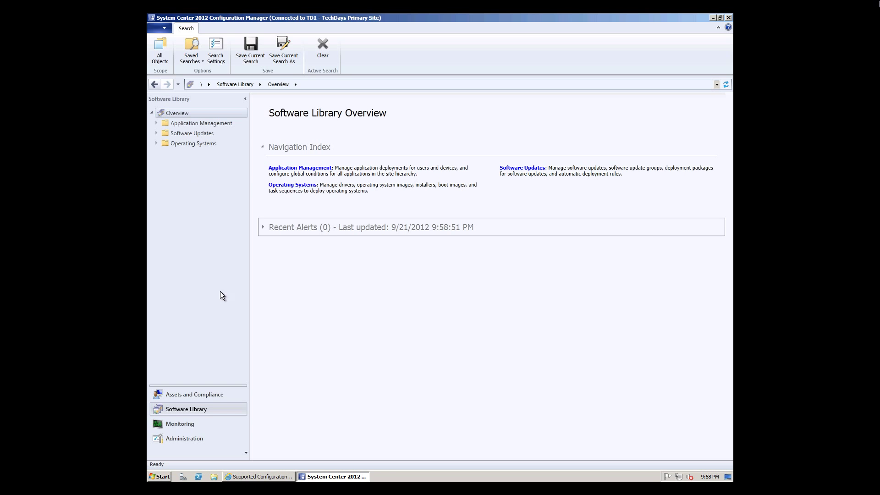
click(182, 423)
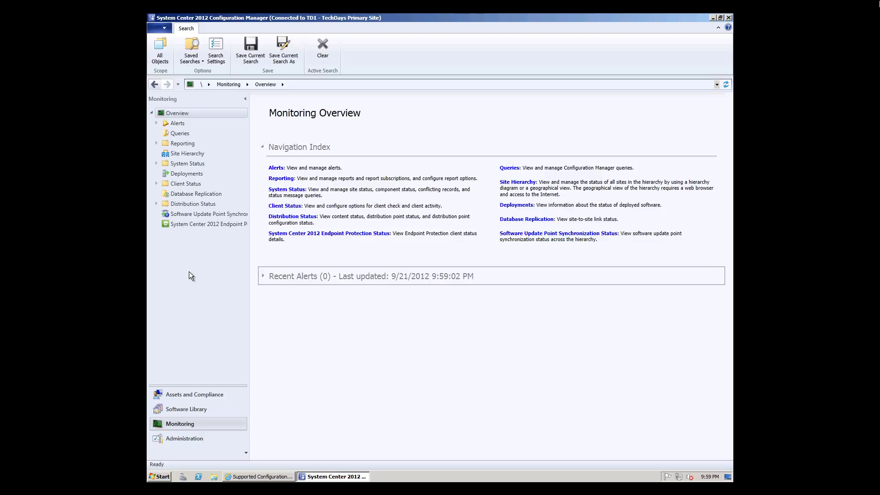
click(184, 439)
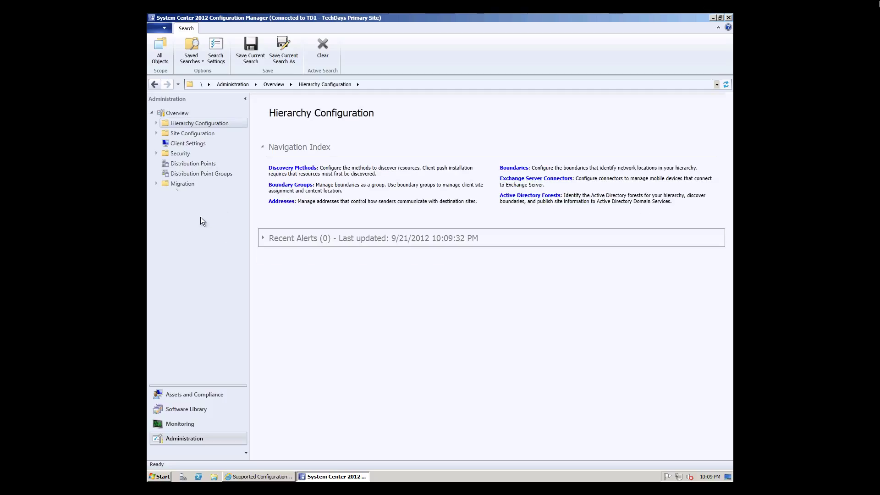
Open Active Directory Forest Discovery properties from Hierarchy Configuration's Discovery Methods list
click(155, 123)
click(207, 133)
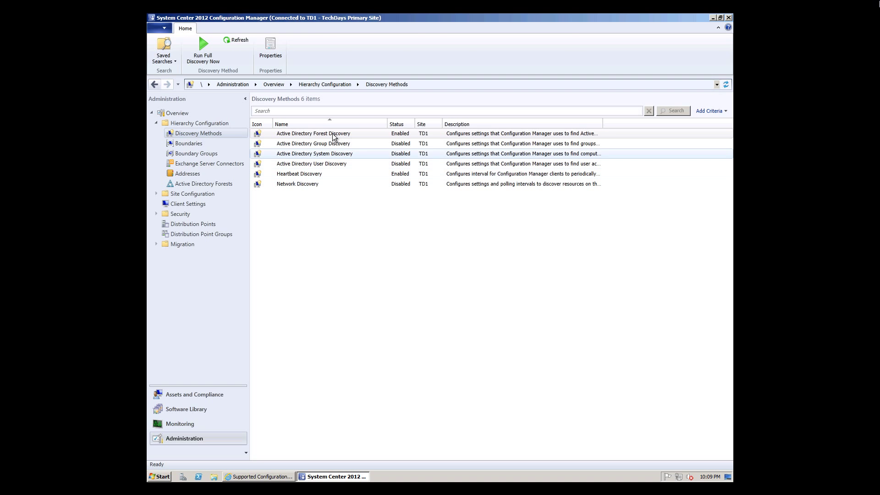
click(338, 133)
right_click(339, 134)
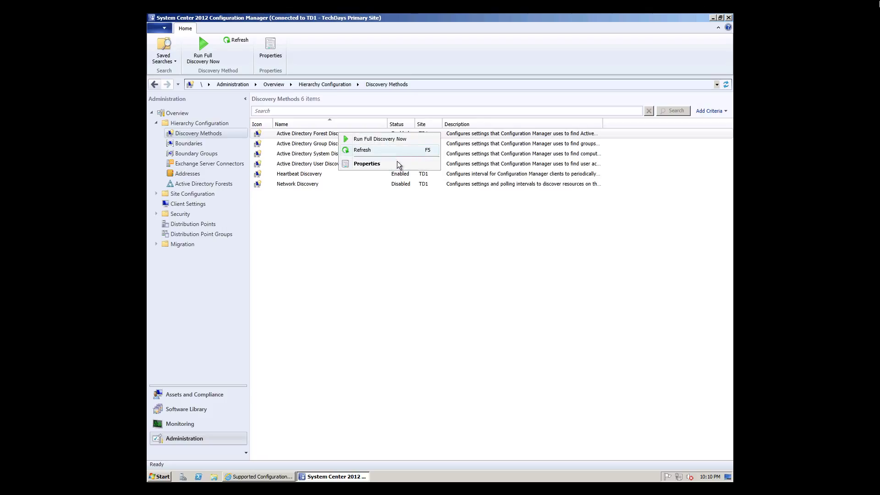
click(384, 58)
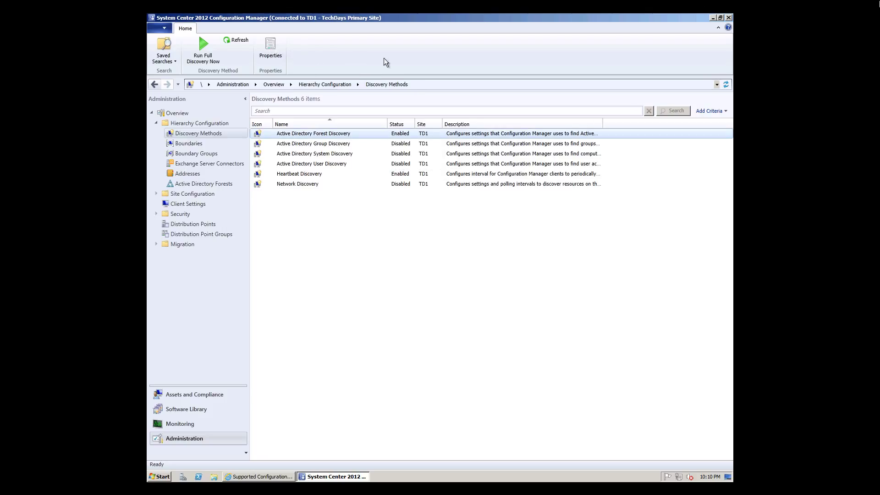
click(717, 27)
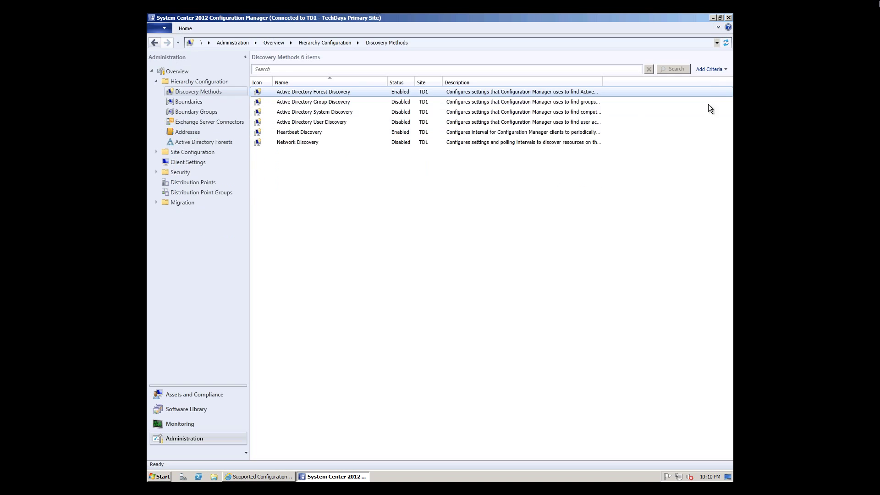
click(717, 27)
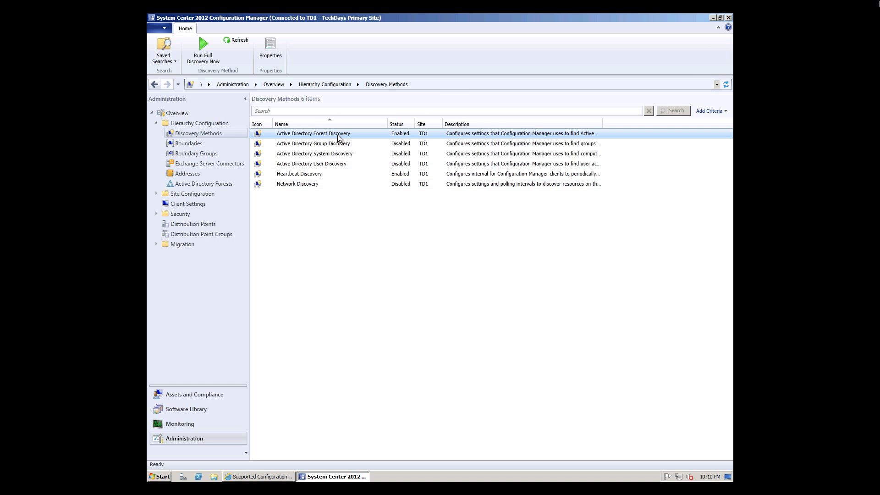
click(362, 172)
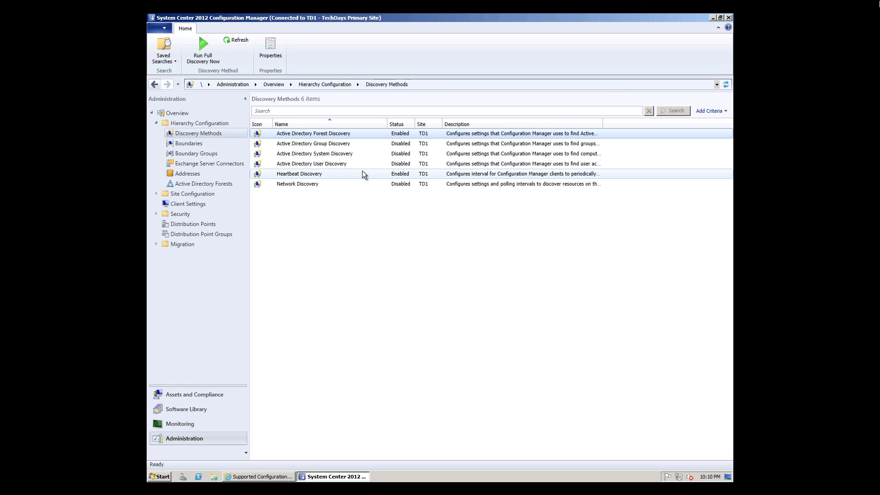
click(333, 134)
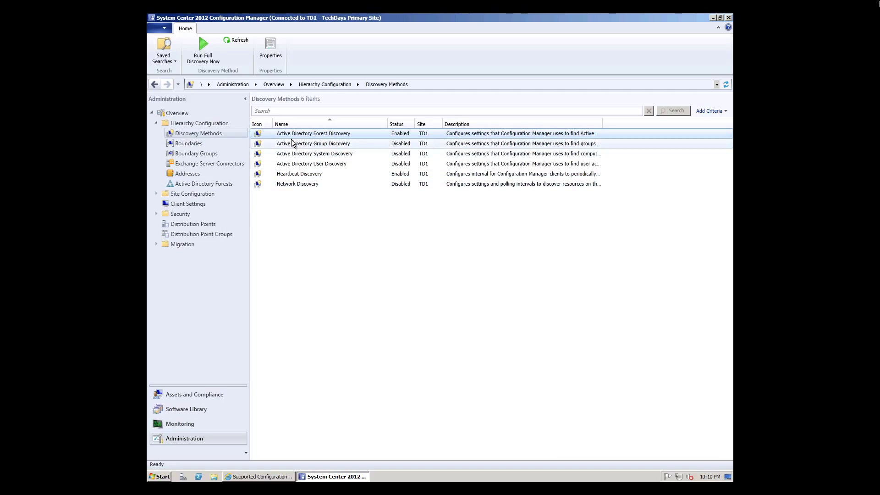
double_click(349, 136)
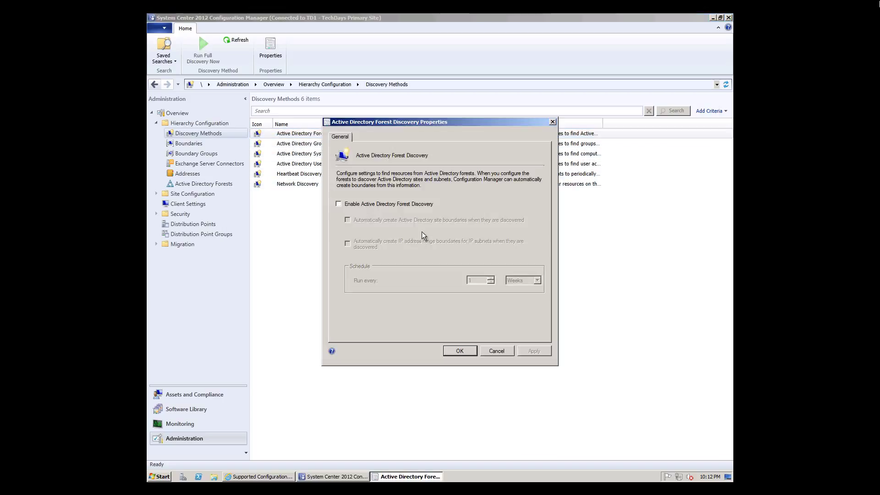
Enable Forest Discovery with automatic site and subnet boundaries, save, and accept running full discovery
click(340, 203)
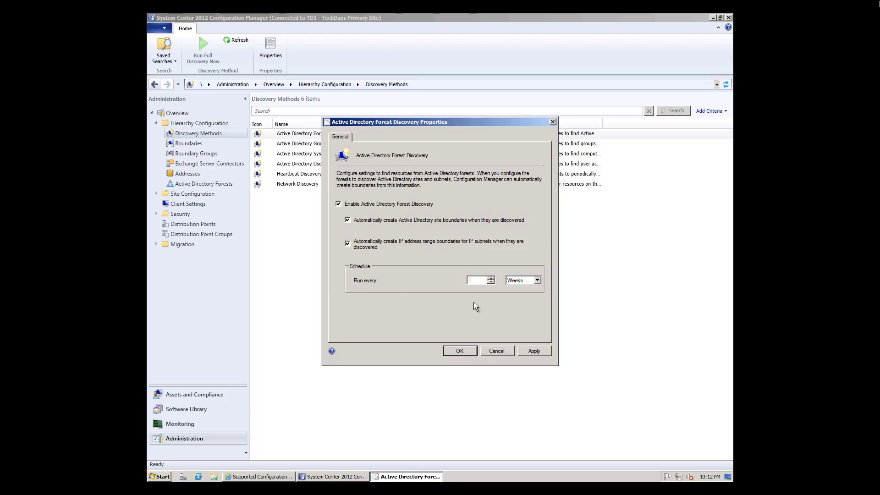
click(460, 351)
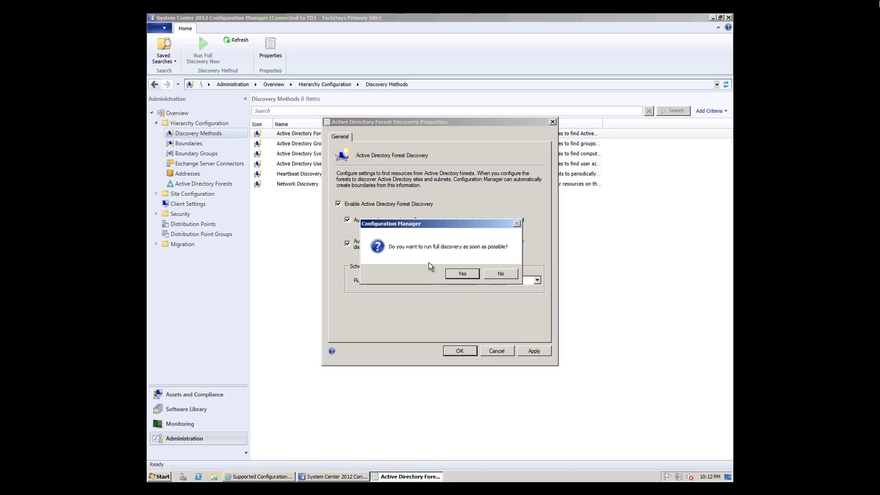
click(462, 274)
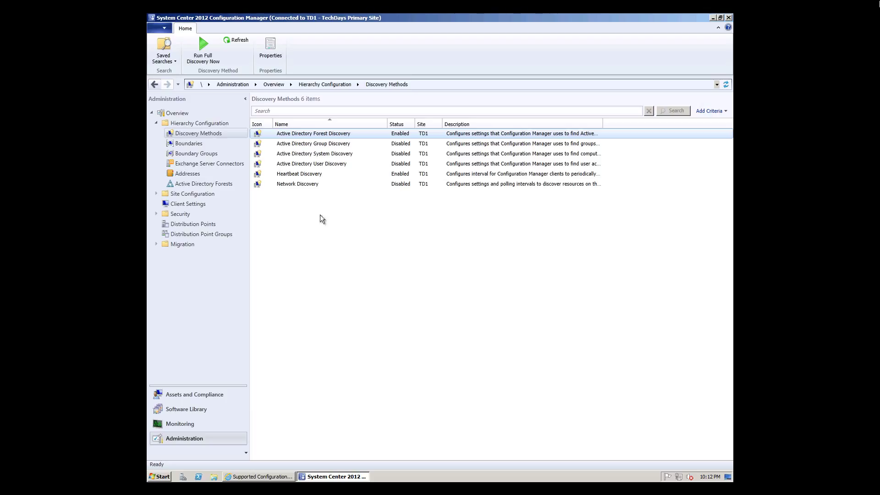
Enable Active Directory Group Discovery and add an 'AD Group' location scope at LDAP://DC=firma,DC=local
double_click(306, 145)
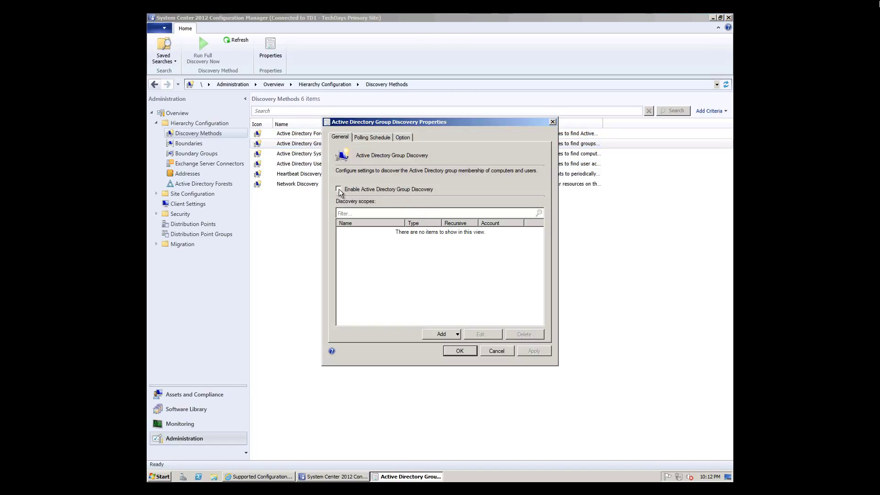
click(339, 189)
click(458, 335)
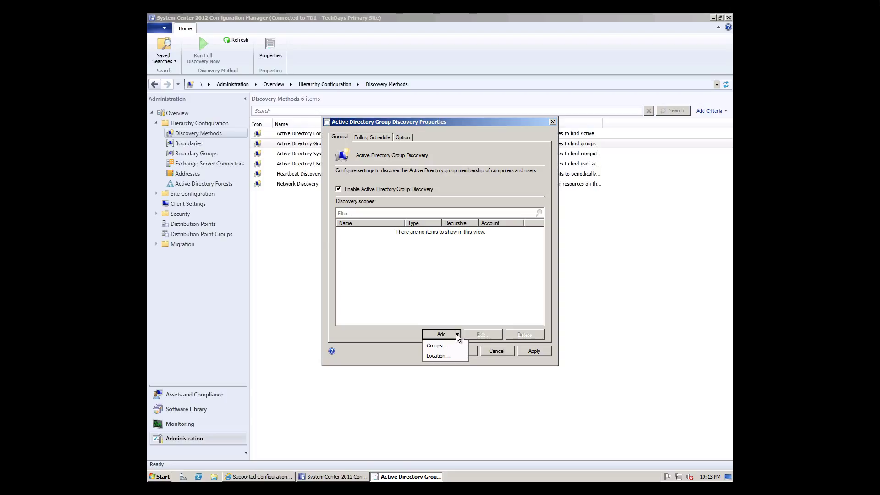
click(442, 356)
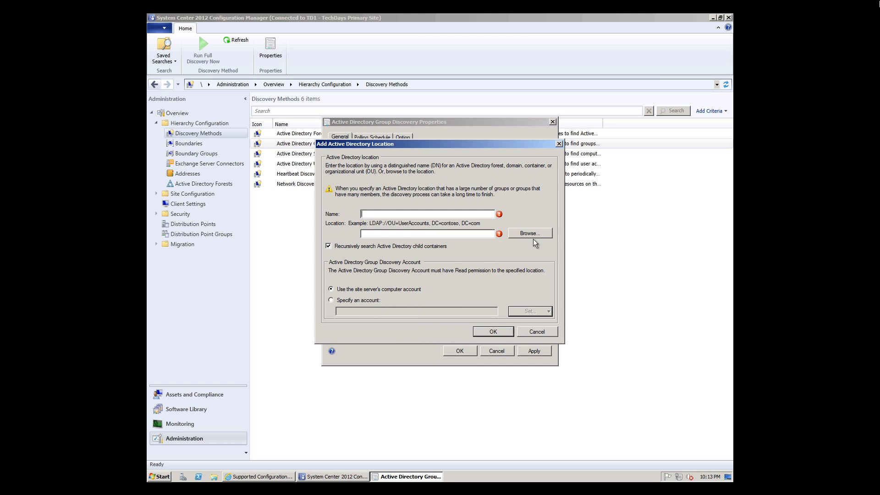
click(532, 236)
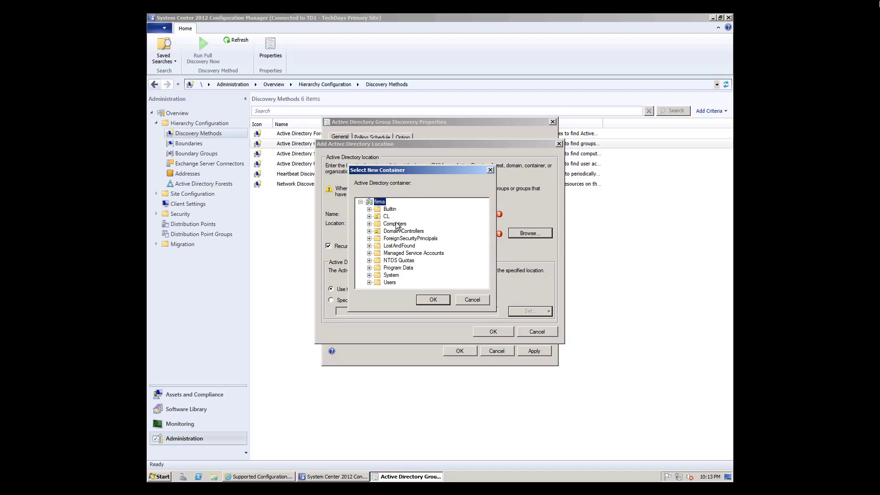
click(434, 300)
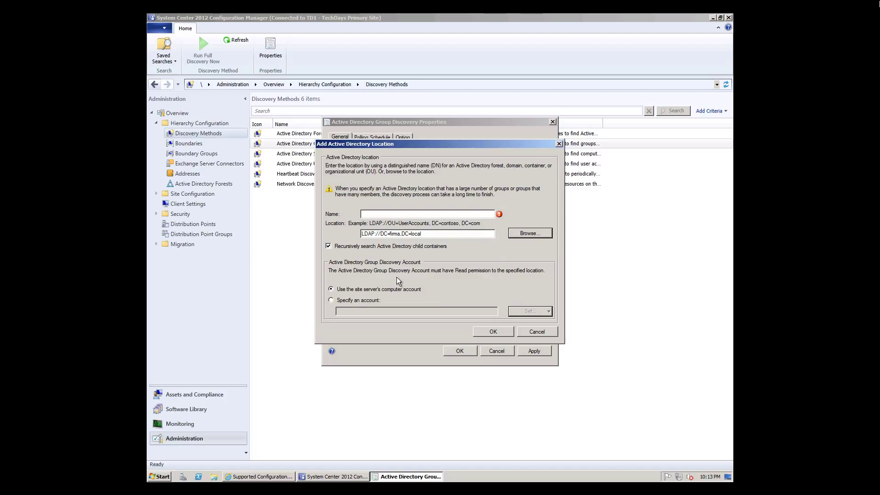
click(392, 215)
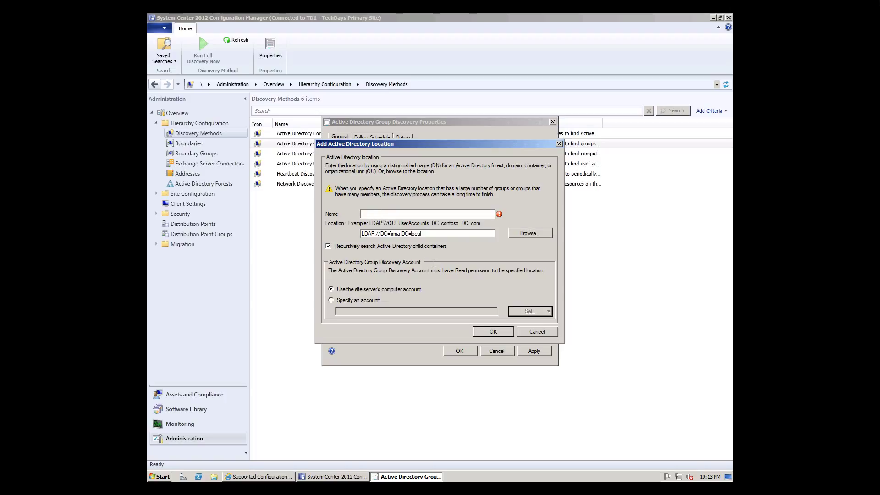
text(AD Group)
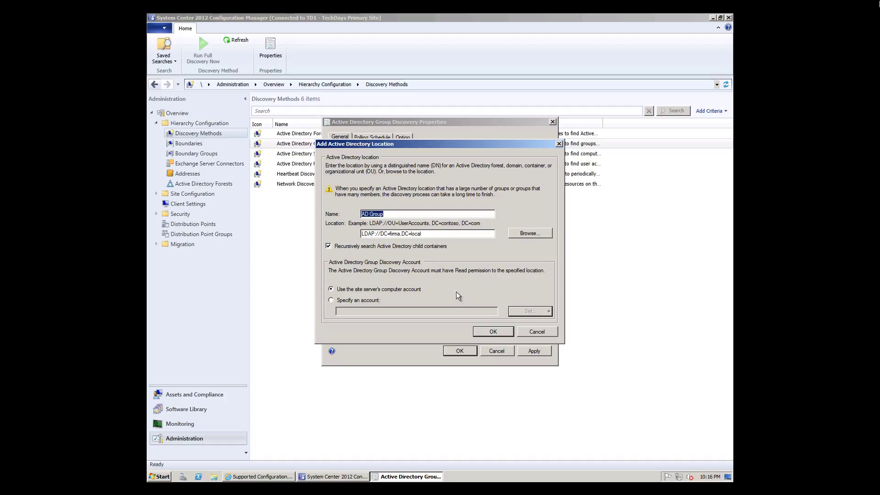
click(493, 332)
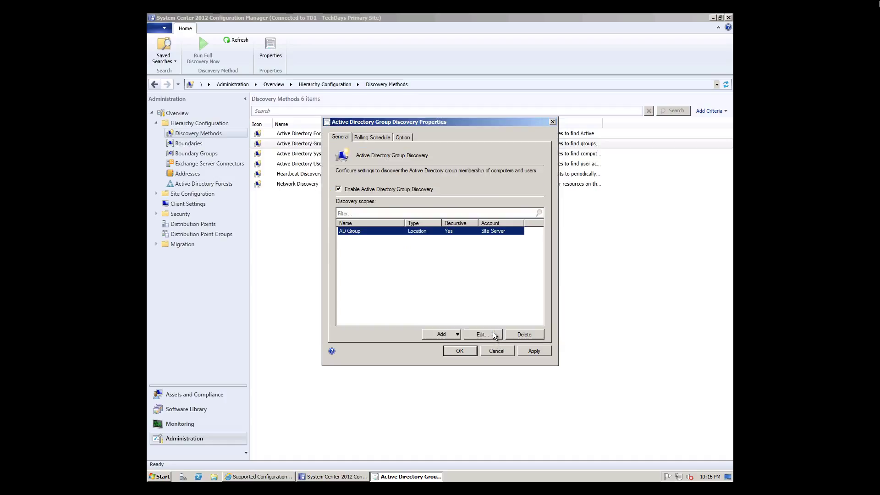
Change the Group Discovery full polling schedule to recur every 1 day
click(376, 138)
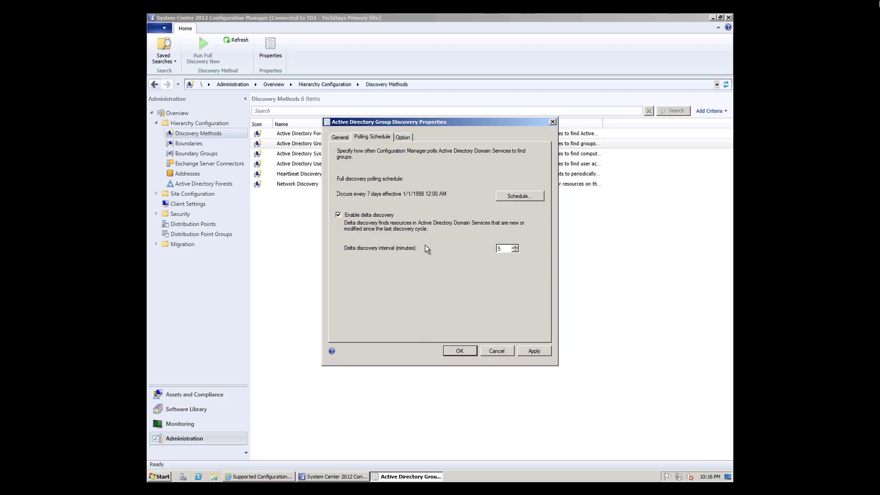
click(515, 198)
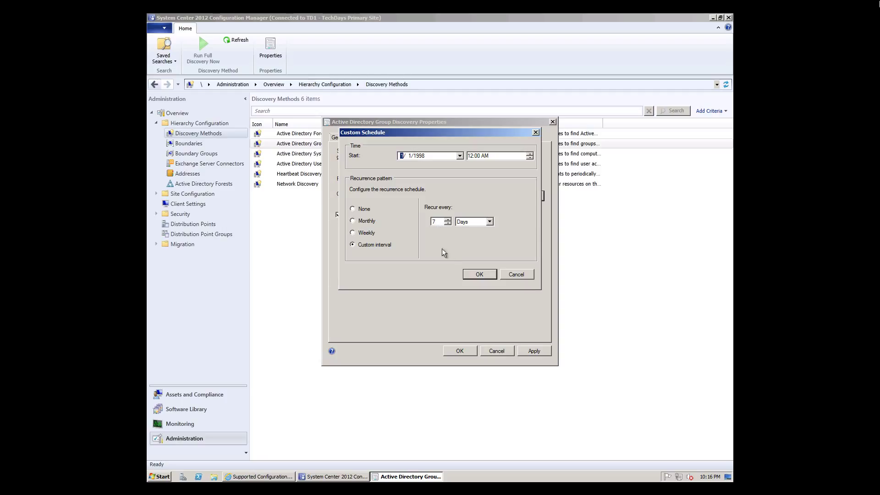
double_click(420, 219)
text(1)
click(479, 274)
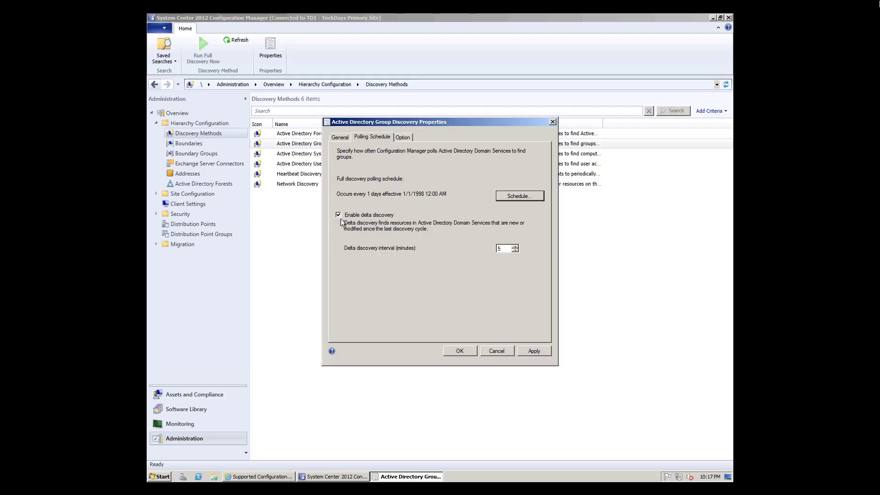
click(506, 249)
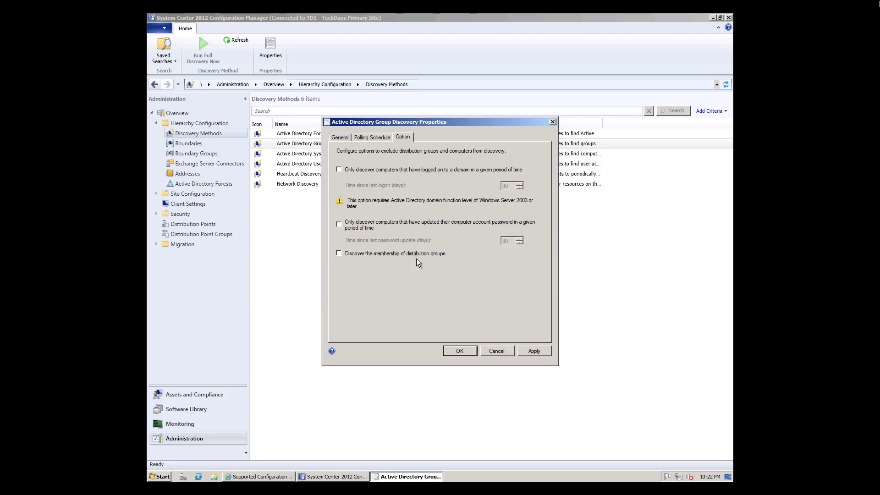
Check both 90-day logon and password-update filters, save, and accept running full discovery
click(339, 169)
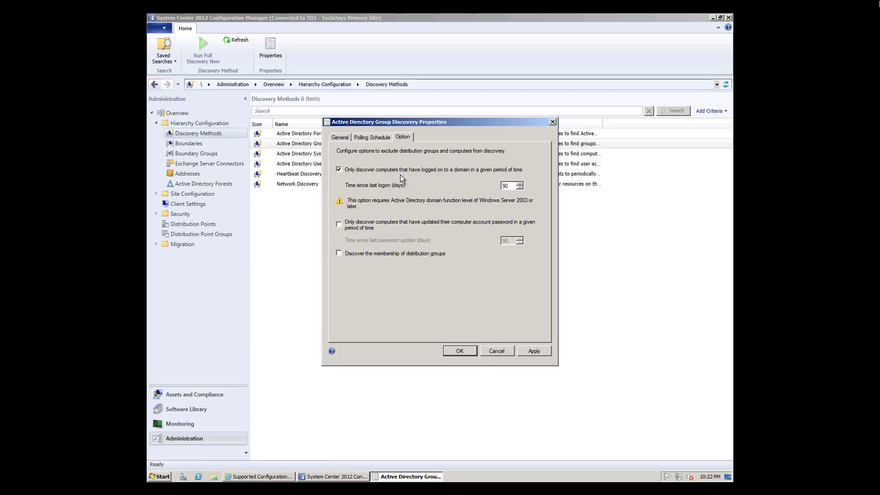
click(338, 224)
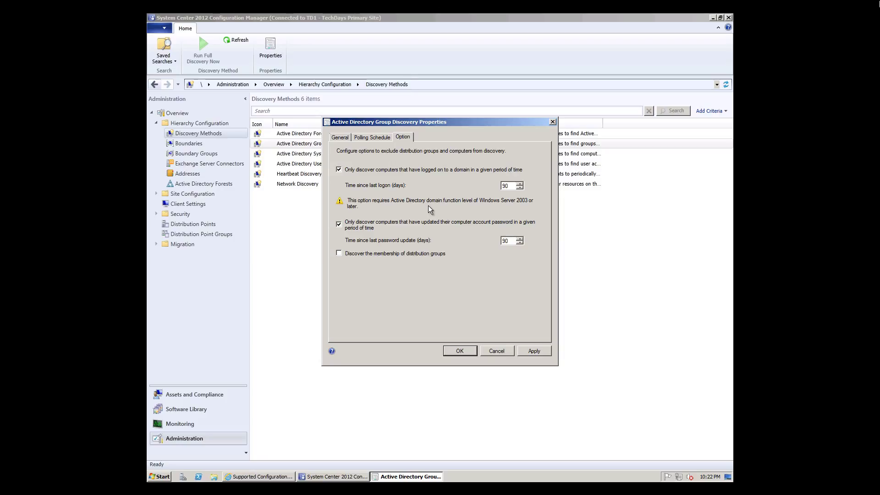
click(458, 351)
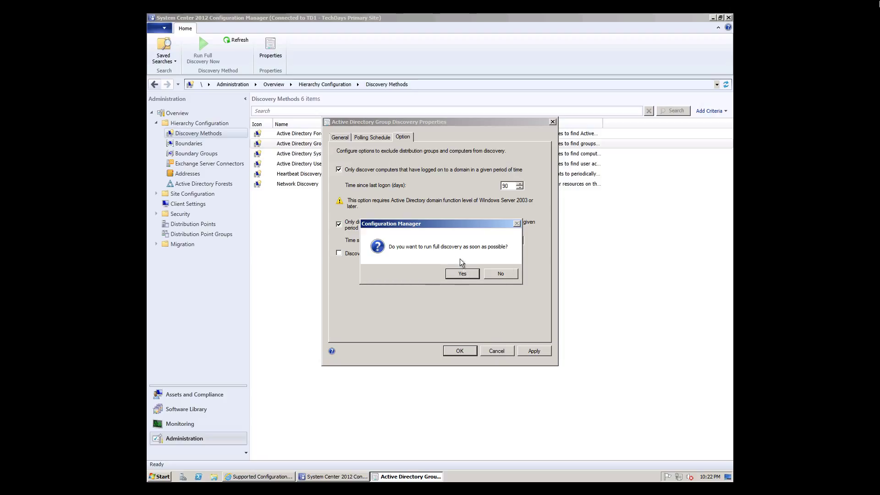
click(462, 273)
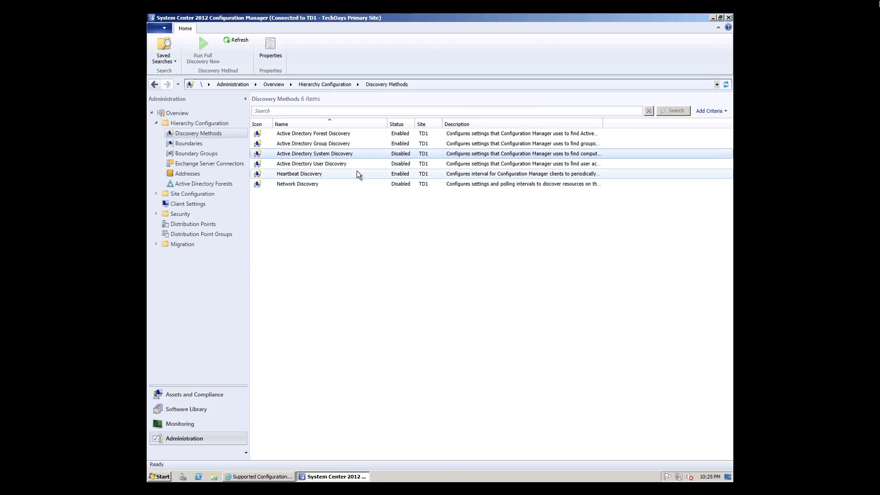
Enable Active Directory System Discovery searching the LDAP://DC=firma,DC=local container
double_click(337, 153)
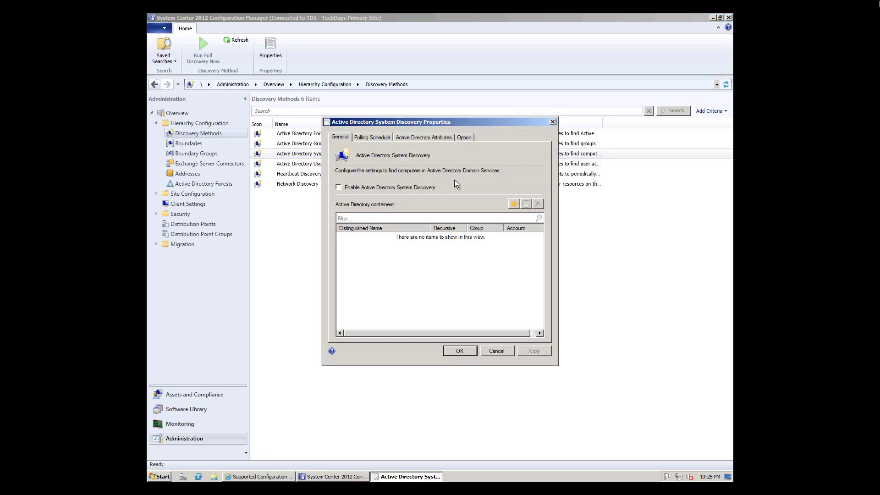
click(339, 188)
click(512, 205)
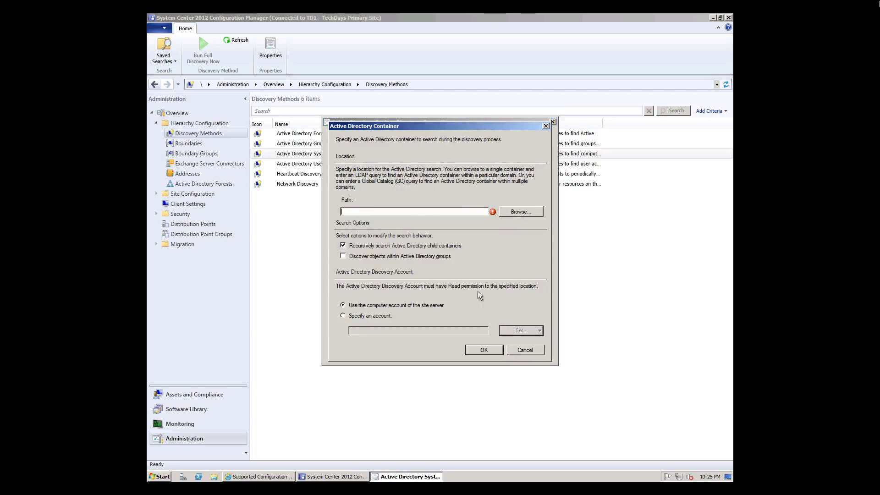
click(519, 211)
click(450, 283)
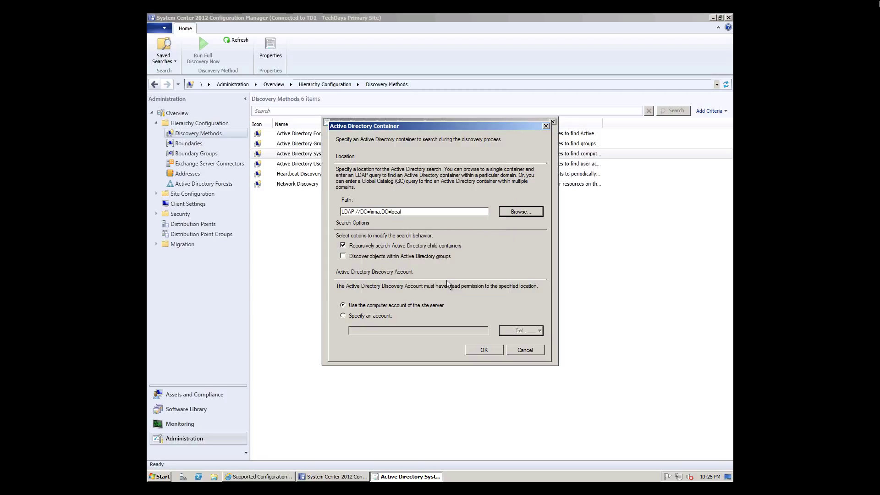
click(486, 350)
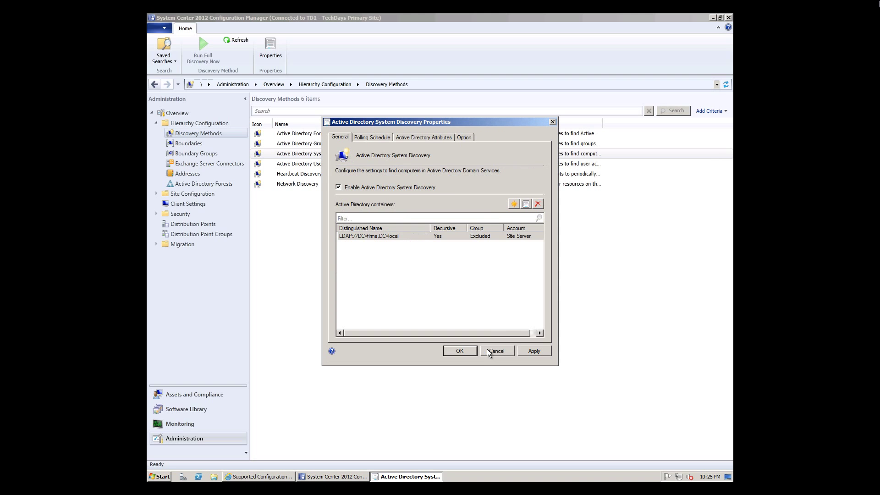
Set the System Discovery full polling schedule to recur every 1 day
click(369, 138)
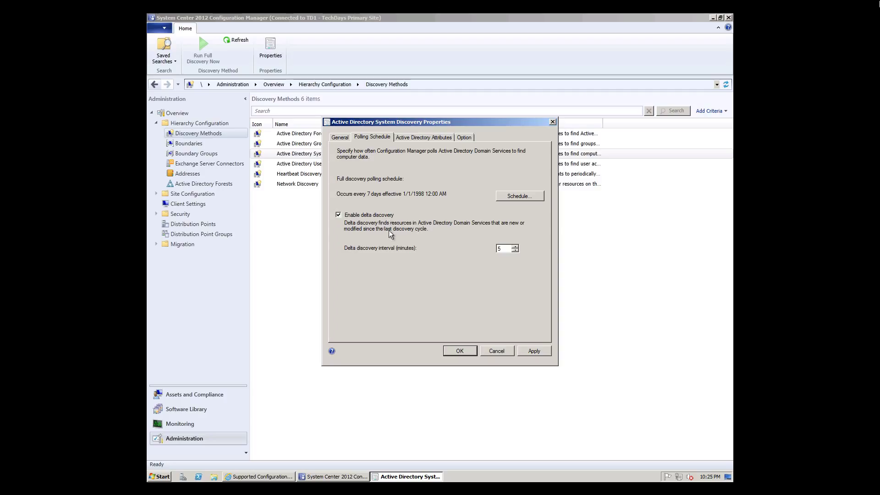
click(519, 196)
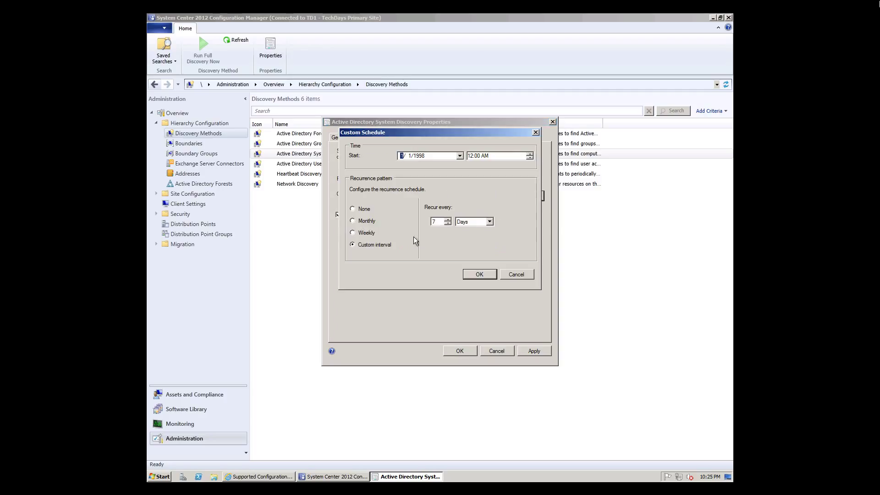
double_click(434, 222)
text(1)
click(478, 274)
Add objectCategory, aCSPolicyName and adminCount as extra discovered attributes
click(424, 137)
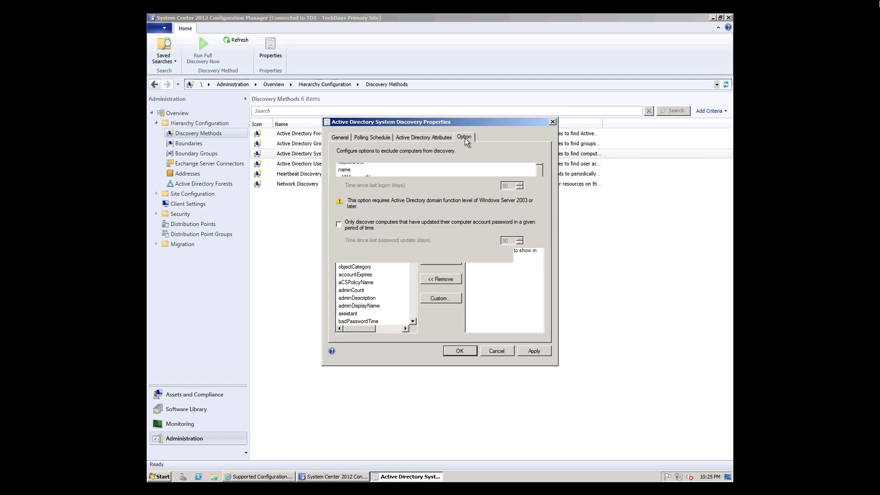
click(464, 137)
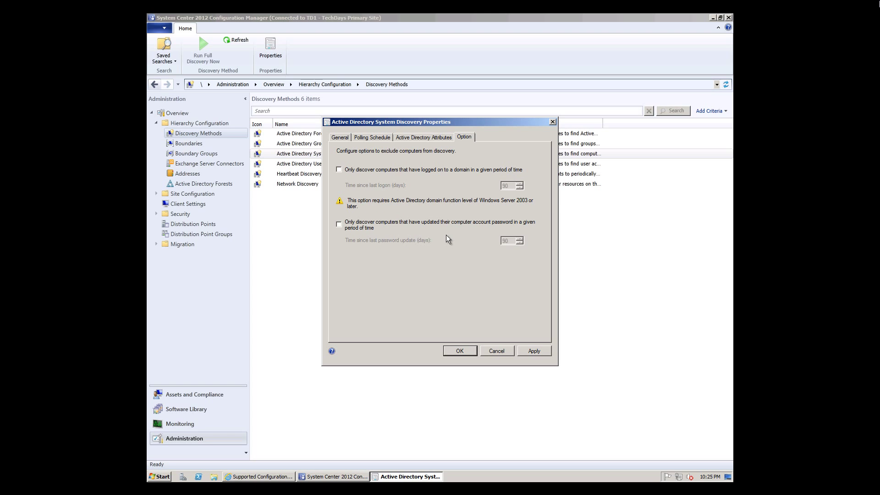
click(416, 138)
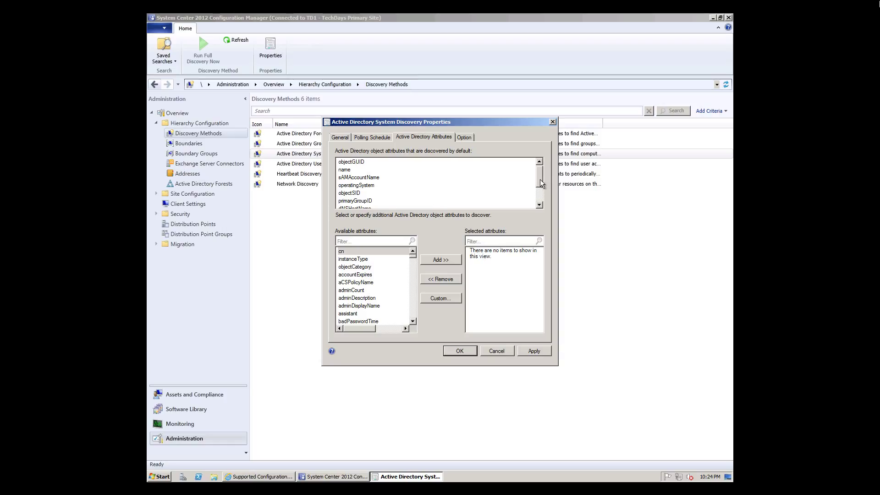
mouse_move(540, 182)
mouse_down()
mouse_move(540, 193)
mouse_move(540, 176)
mouse_up()
click(360, 268)
click(439, 259)
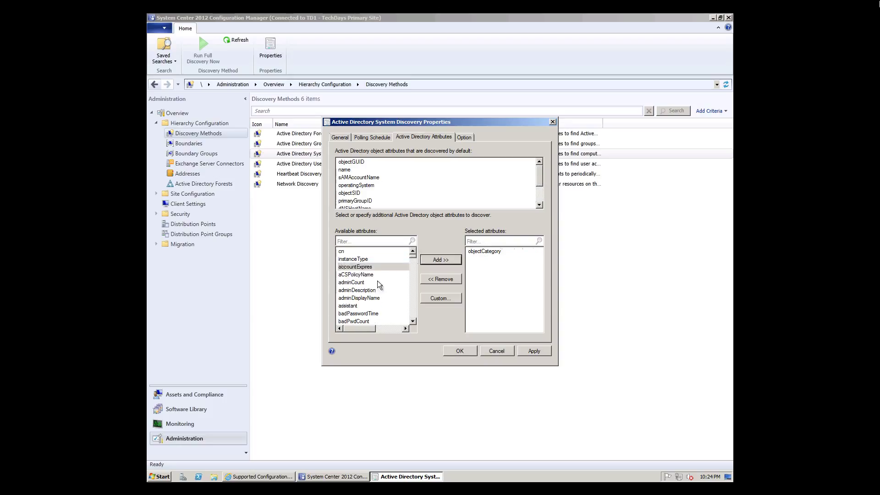
click(394, 274)
click(449, 261)
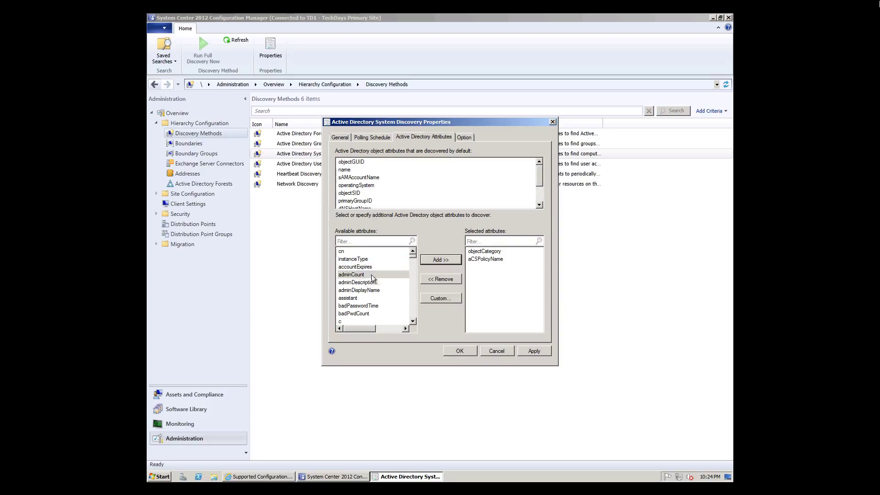
click(371, 275)
click(442, 260)
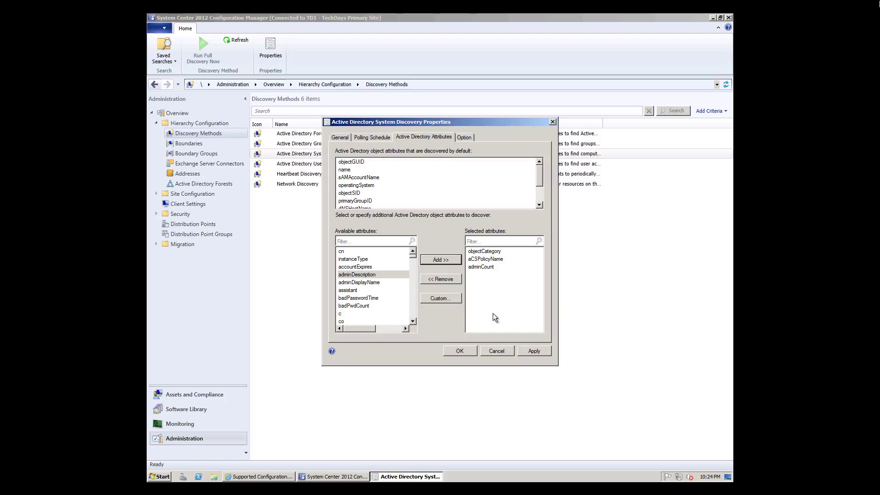
Remove the extra attributes again, save System Discovery, and accept running full discovery
click(493, 252)
click(433, 281)
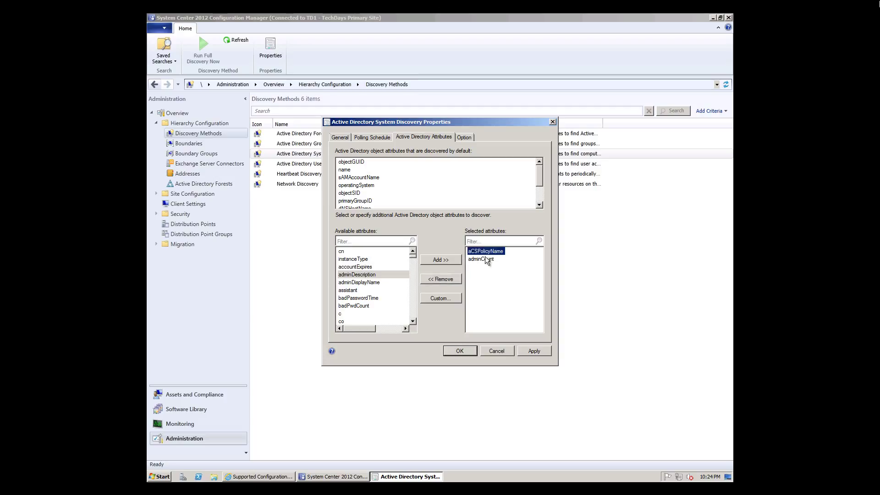
click(440, 279)
key(Delete)
click(459, 351)
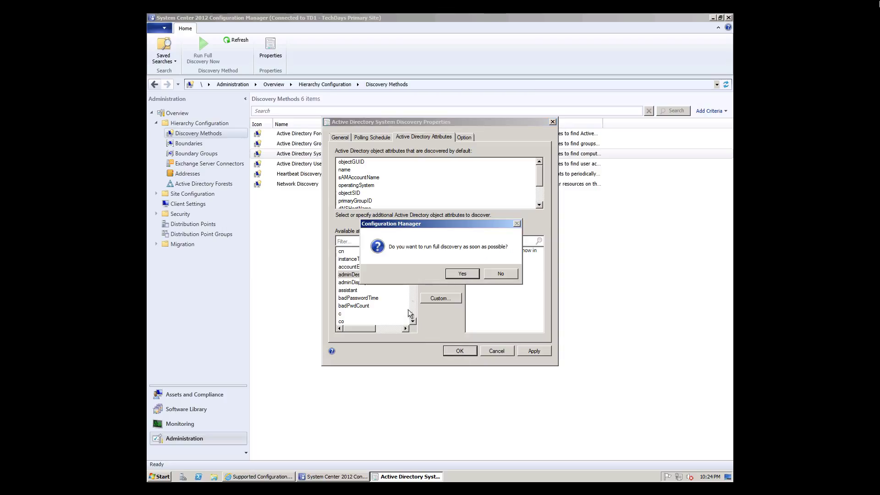
click(462, 273)
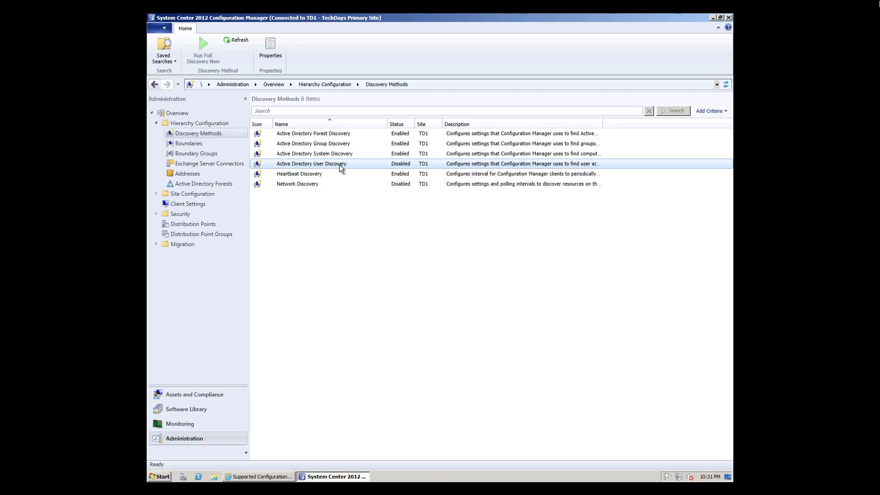
Enable Active Directory User Discovery searching the LDAP://DC=firma,DC=local container
double_click(339, 164)
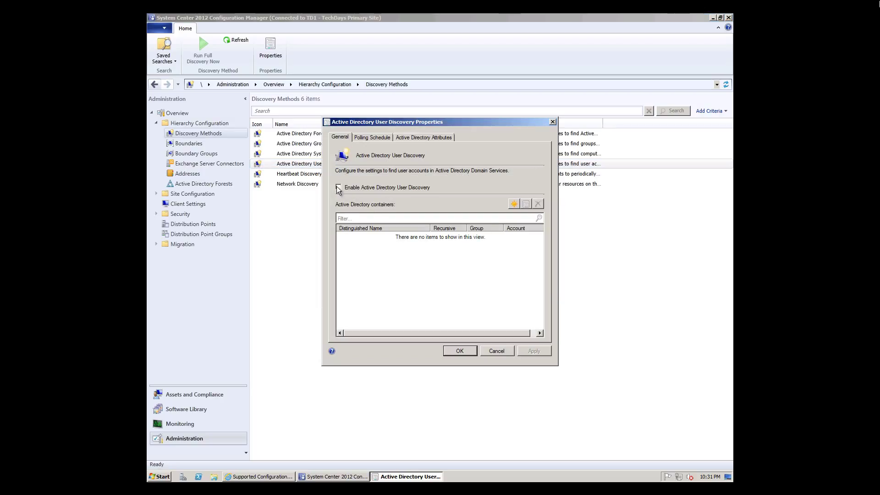
click(338, 188)
click(513, 204)
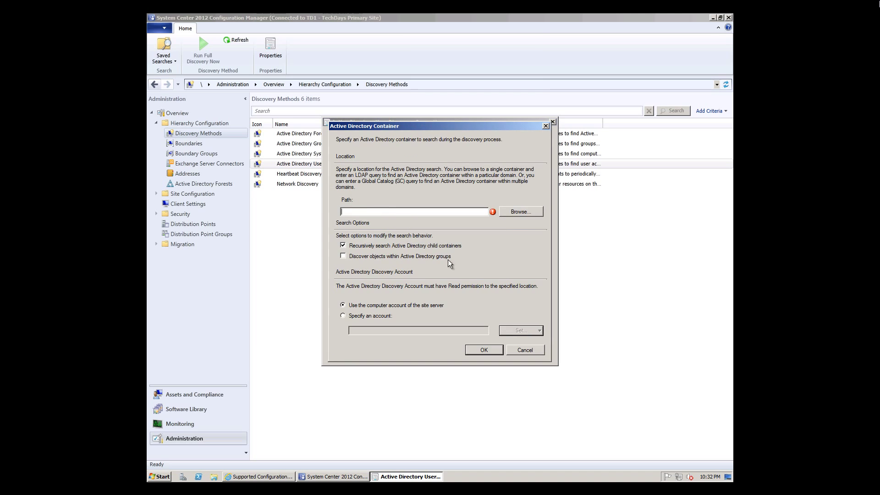
click(520, 212)
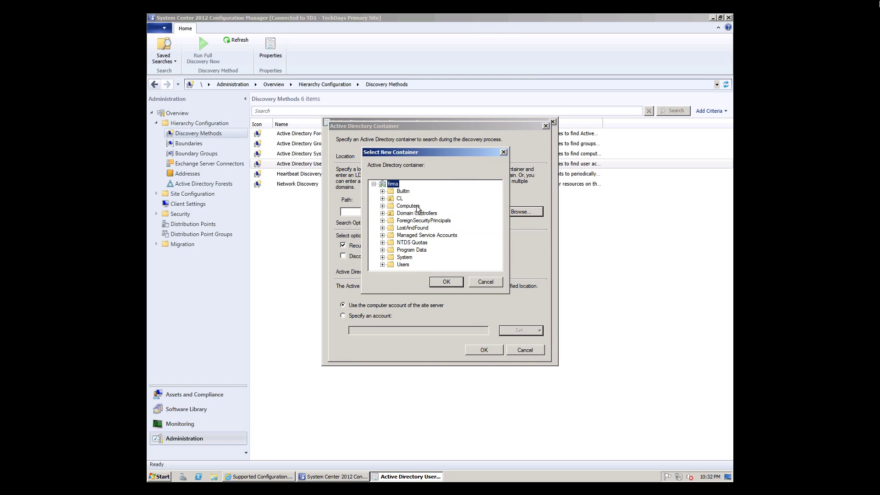
click(445, 281)
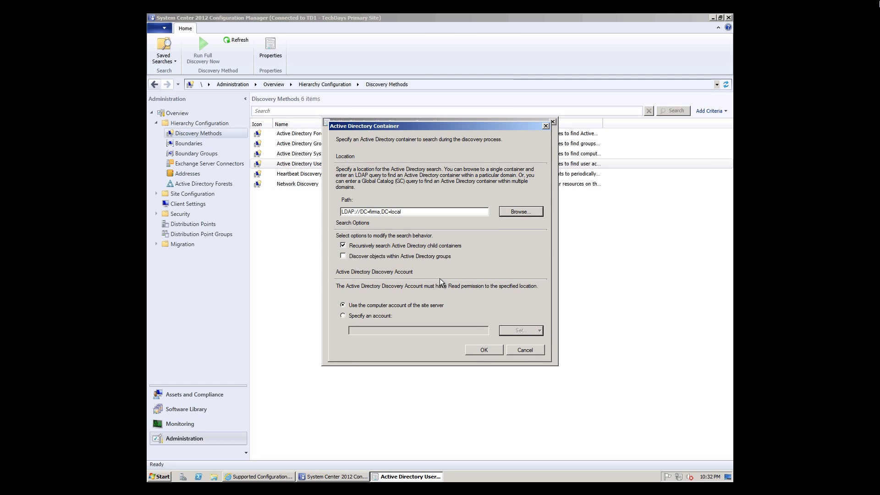
click(485, 350)
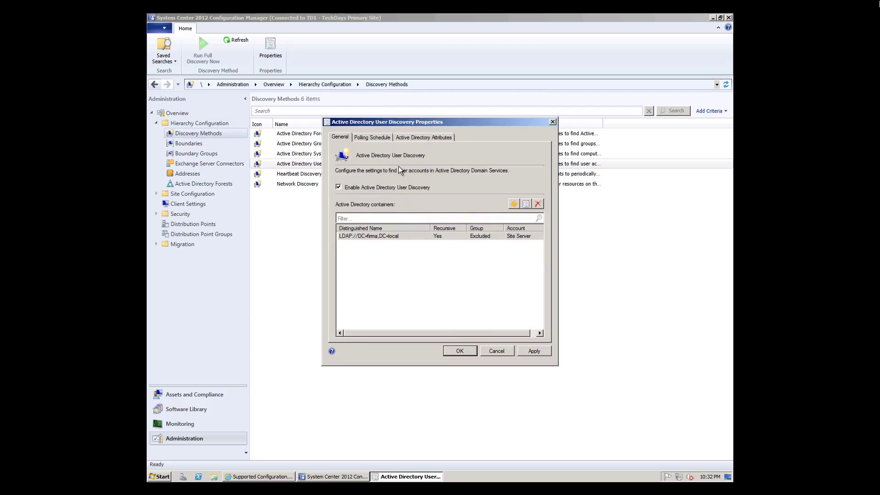
Set User Discovery full polling to every 1 day, save, and accept running full discovery
click(371, 138)
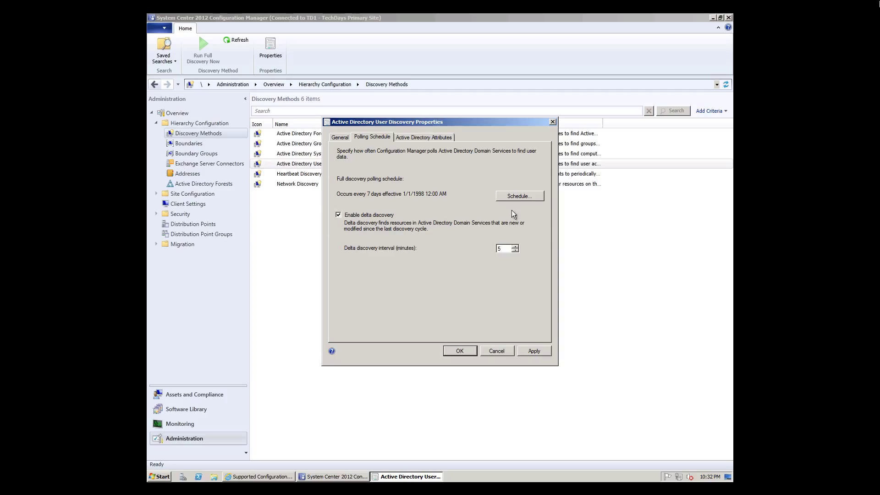
click(518, 195)
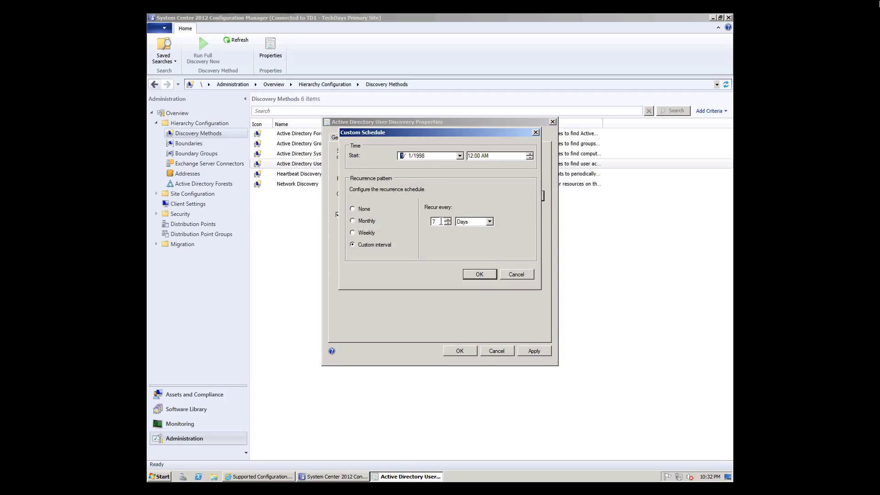
double_click(441, 221)
text(1)
click(479, 274)
click(425, 137)
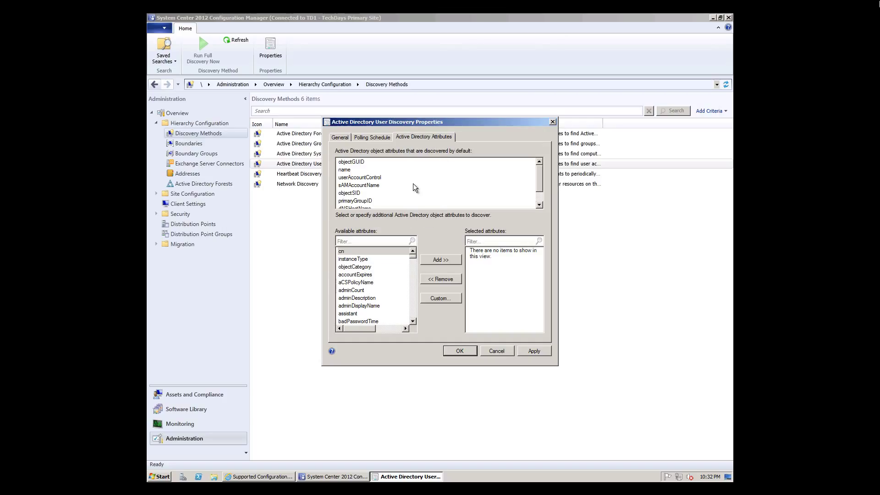
click(458, 351)
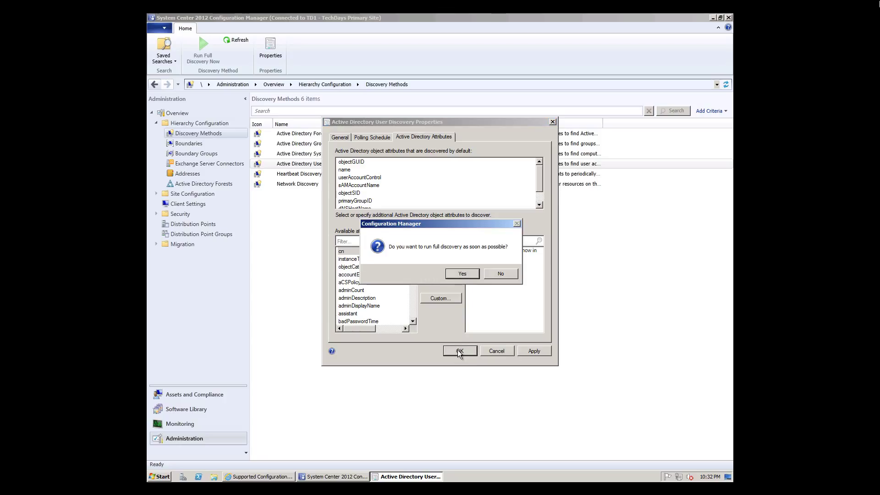
click(462, 274)
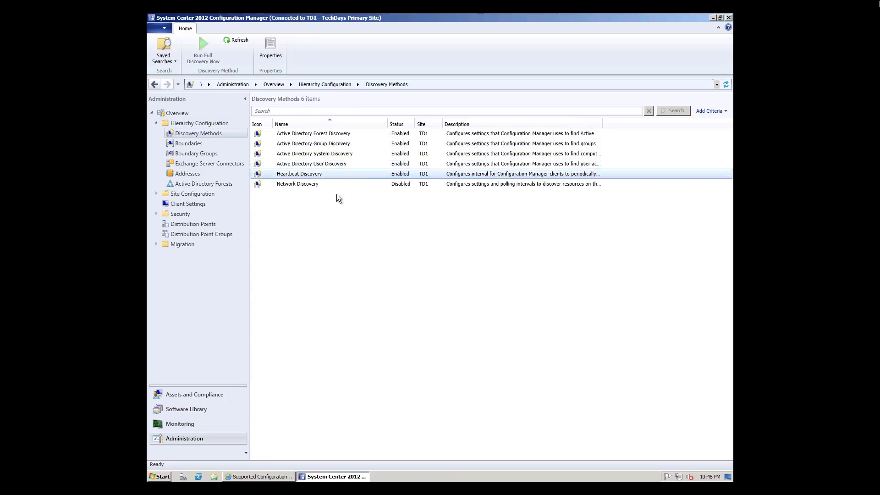
double_click(316, 175)
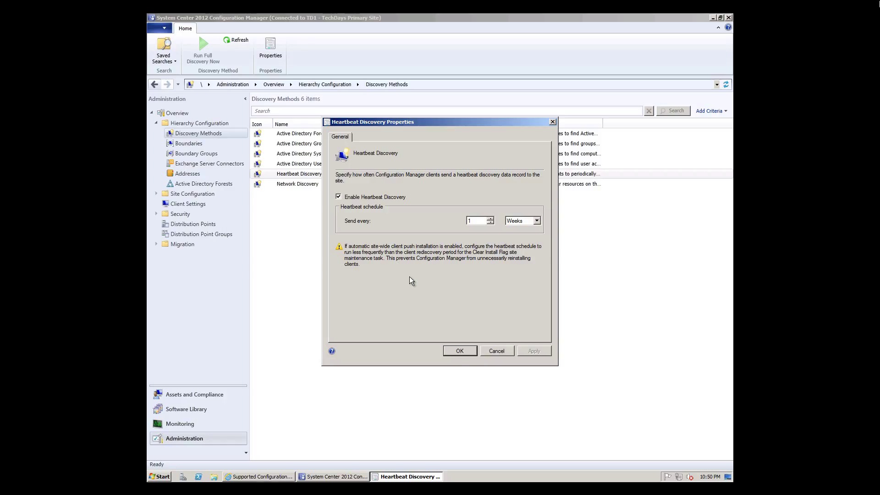
click(458, 351)
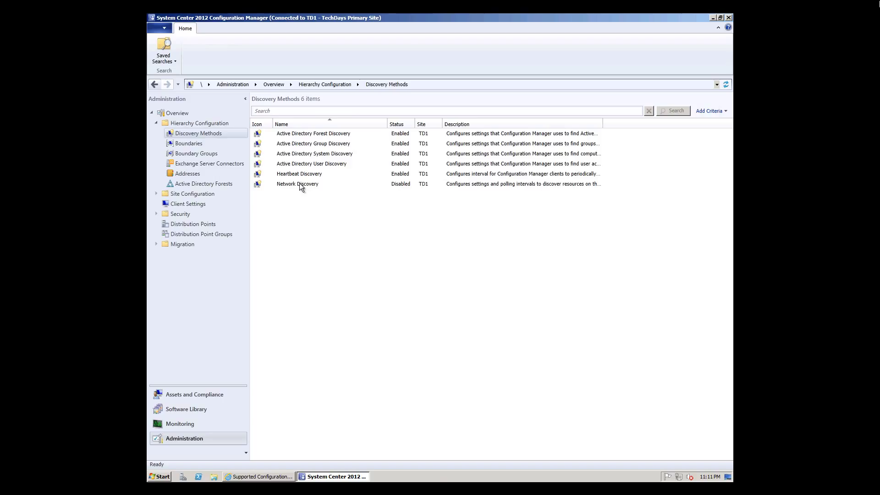
double_click(298, 183)
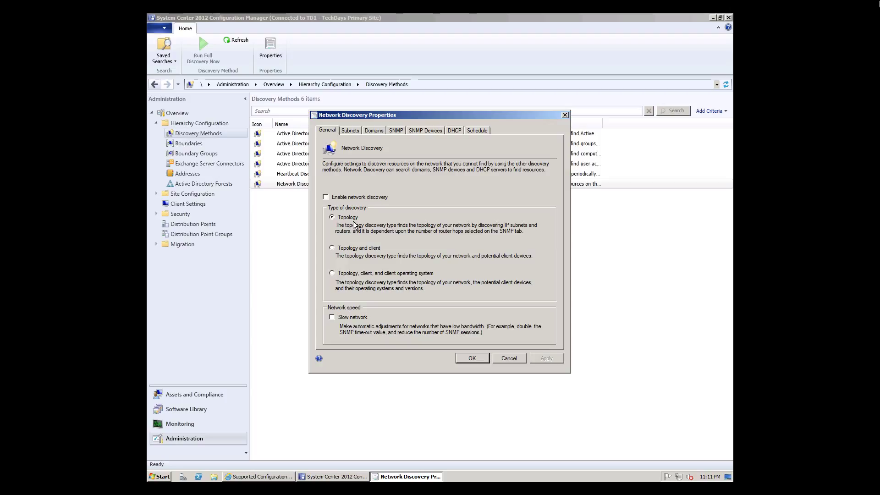
click(332, 248)
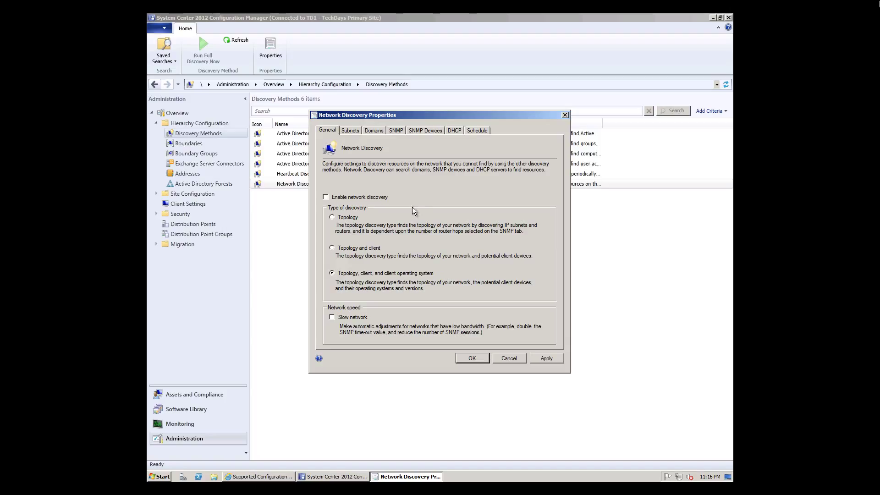
click(351, 131)
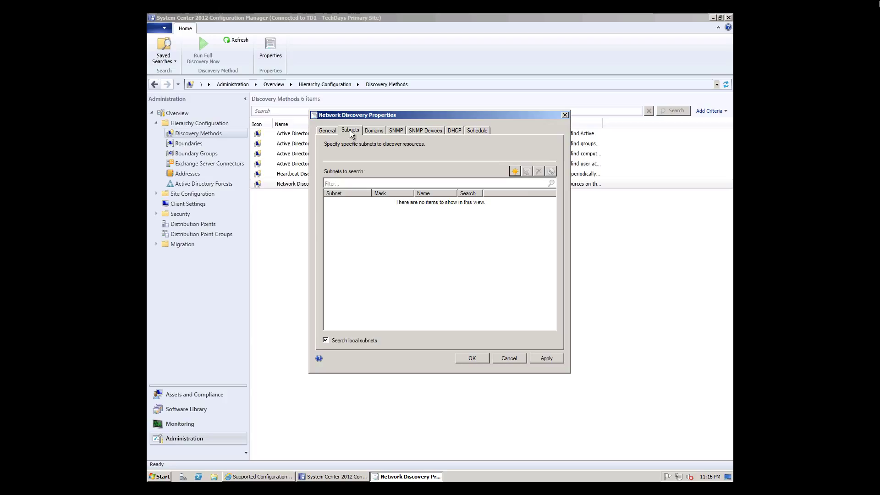
click(515, 172)
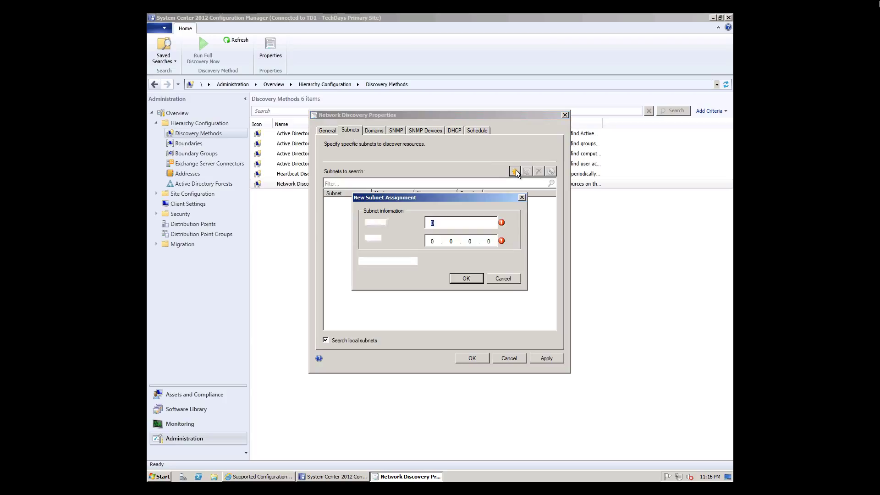
click(503, 278)
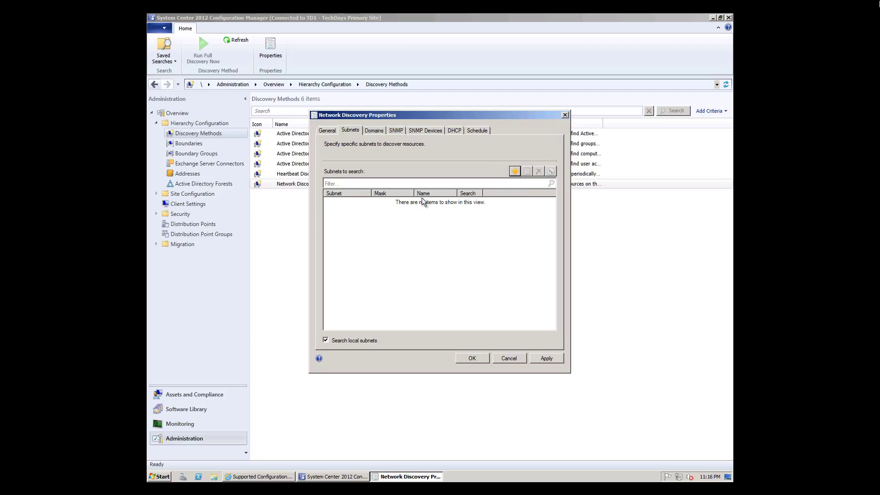
click(370, 131)
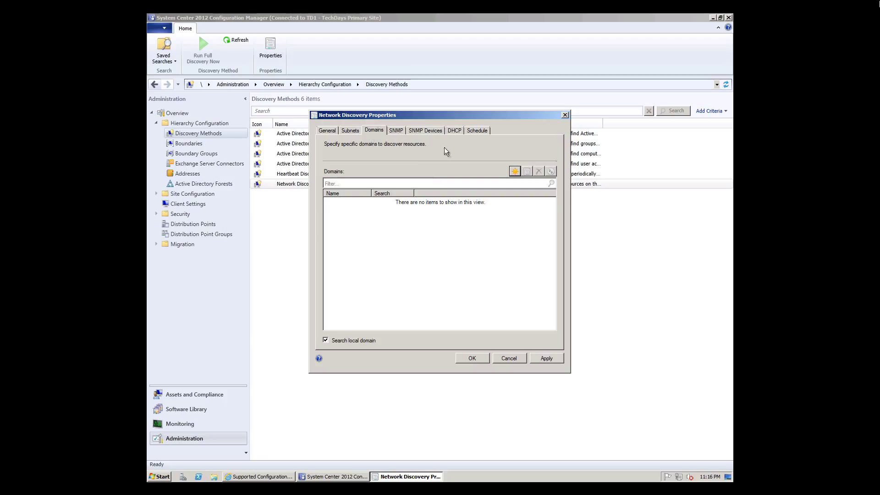
click(396, 132)
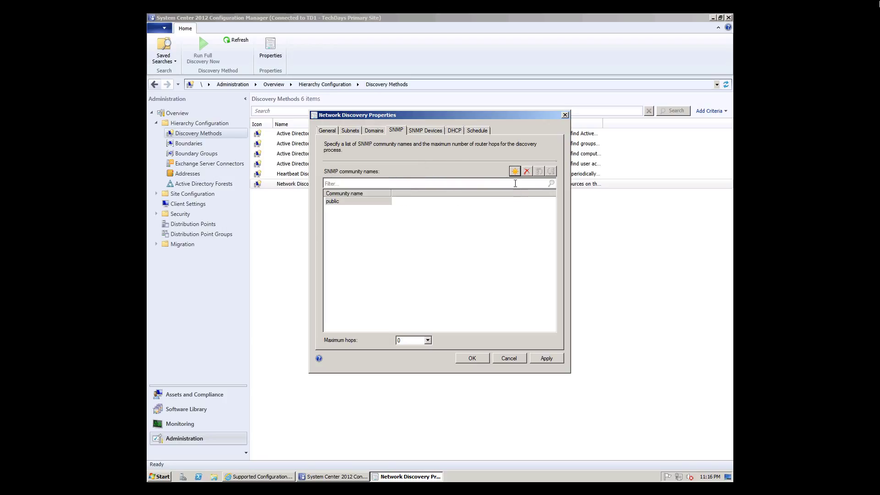
click(428, 340)
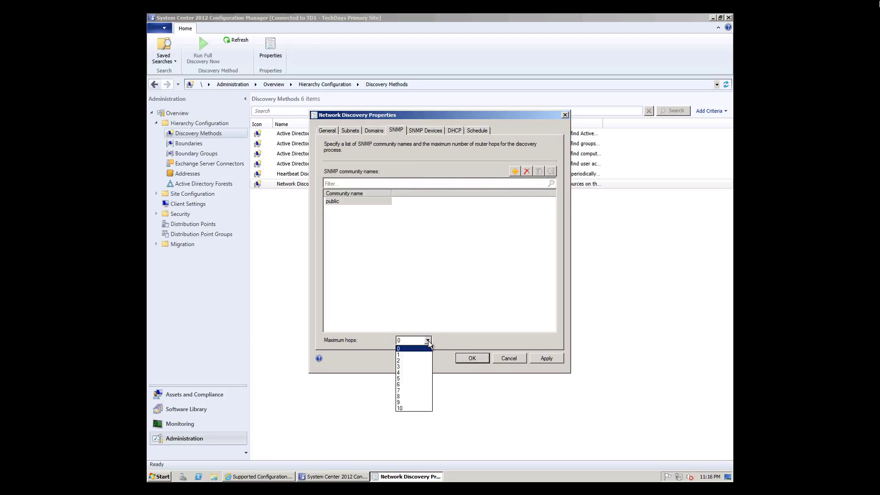
click(428, 342)
click(426, 132)
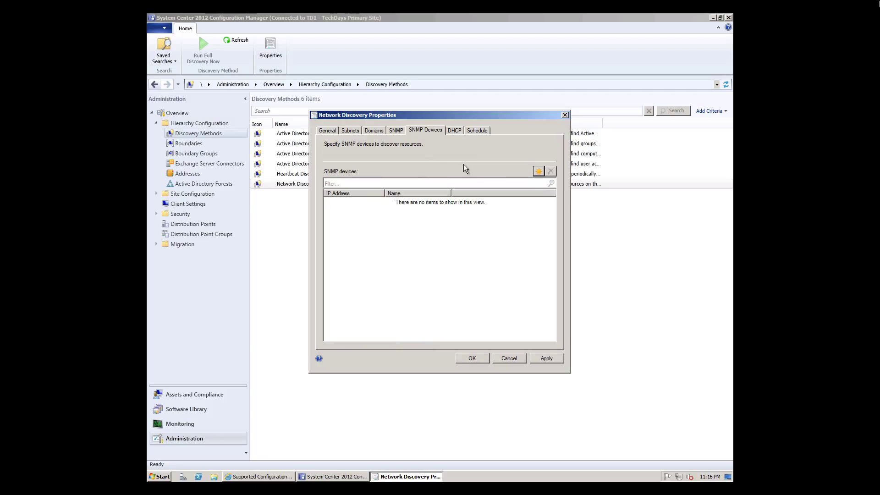
click(455, 131)
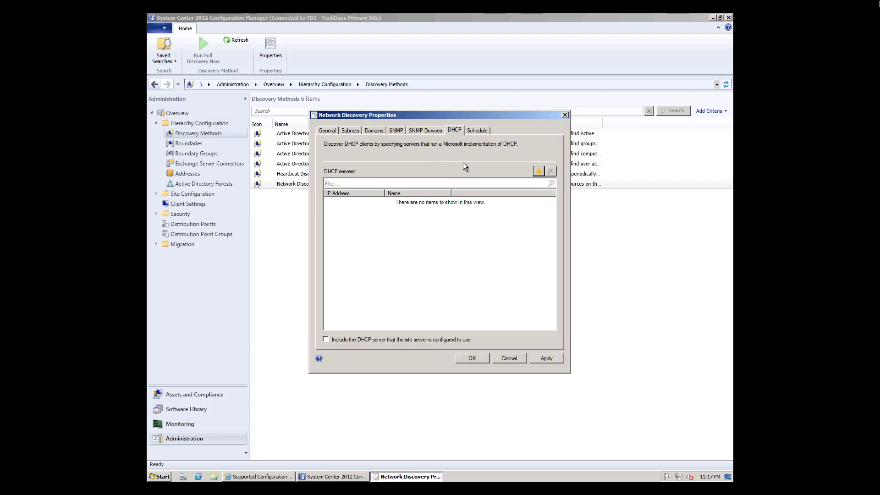
click(476, 131)
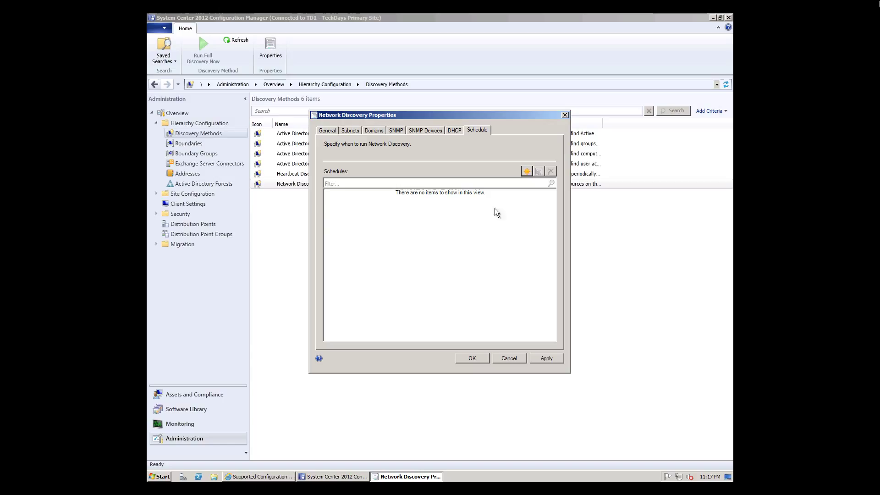
click(527, 171)
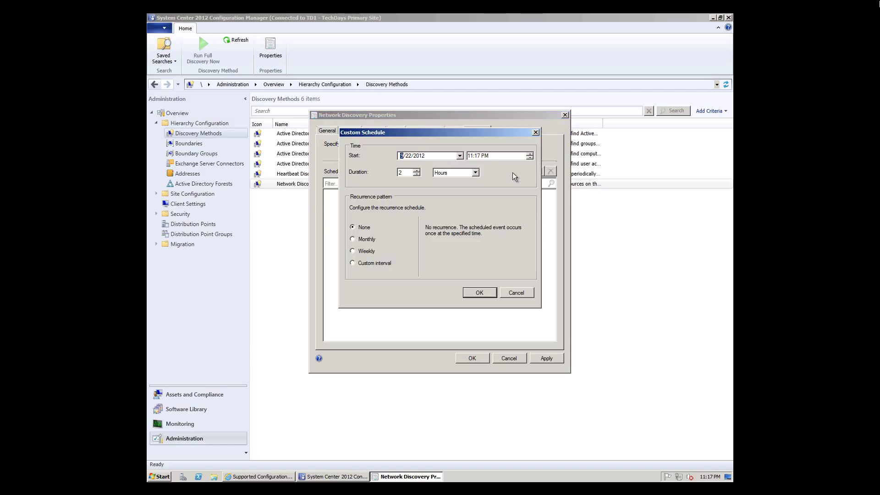
click(479, 292)
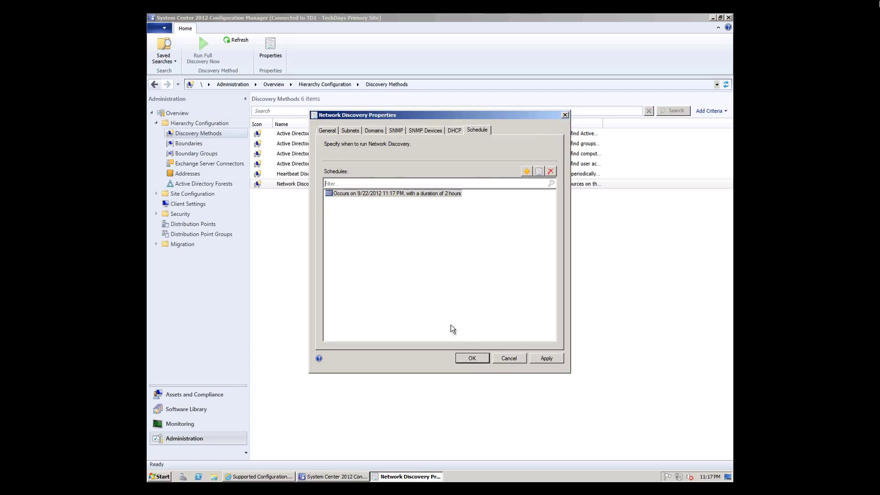
click(509, 358)
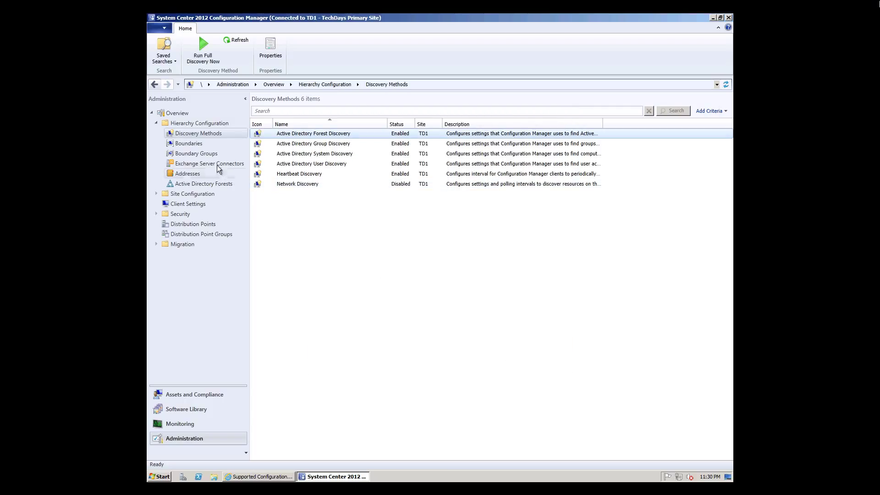
Show the Boundaries list under Hierarchy Configuration
click(191, 143)
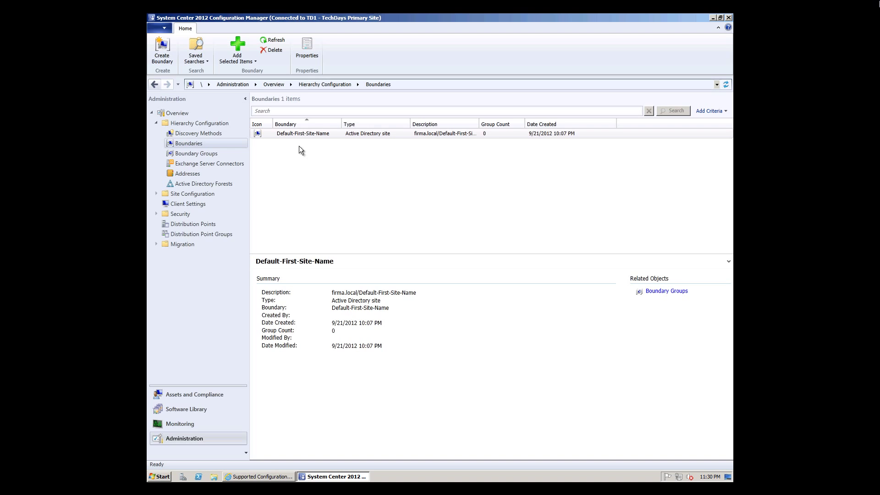
click(213, 134)
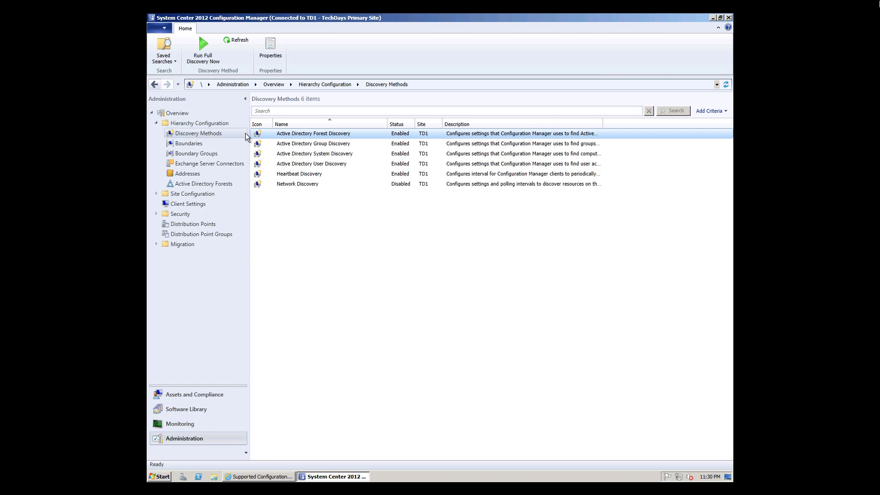
click(199, 145)
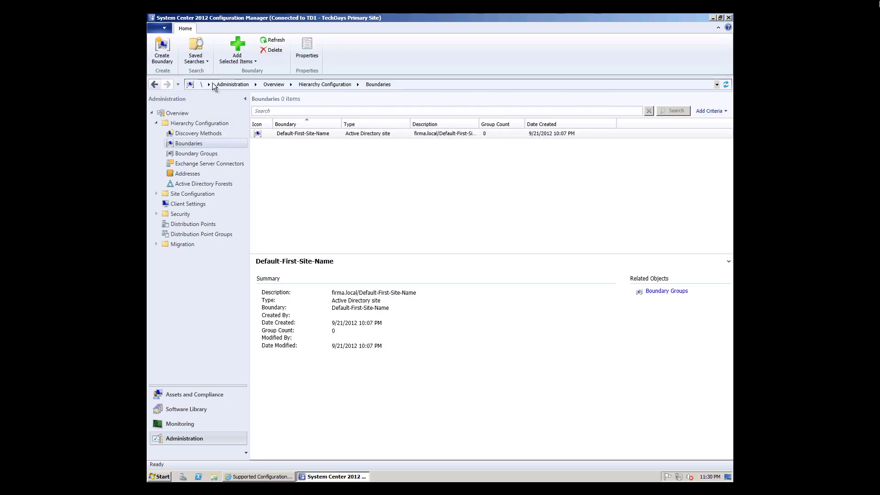
Create an IP address range boundary 'TD IP range' from 192.168.0.200 to 192.168.0.210
click(163, 51)
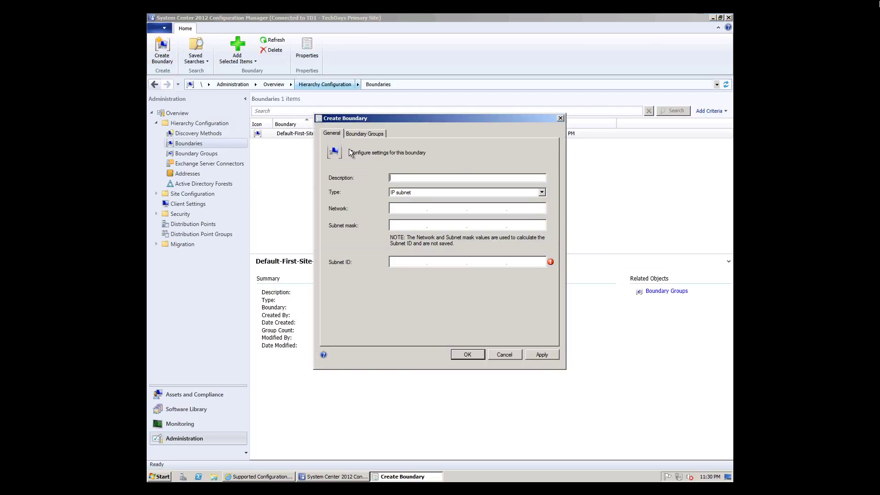
click(542, 193)
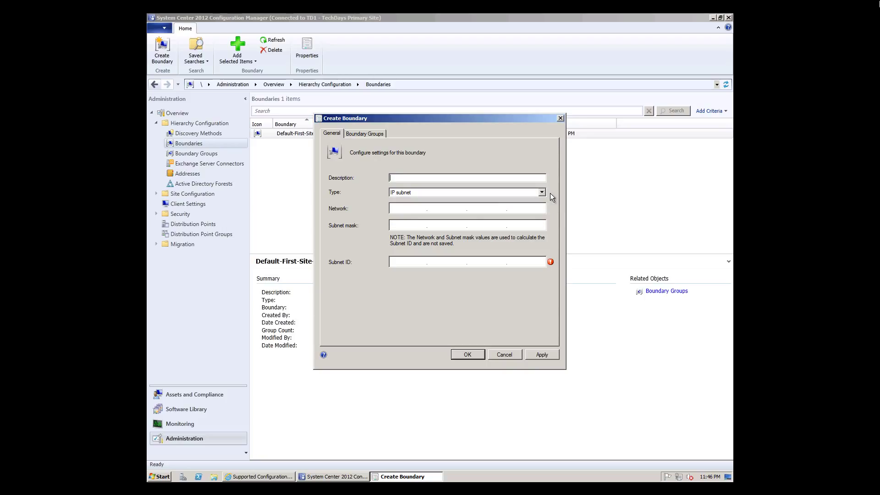
click(542, 192)
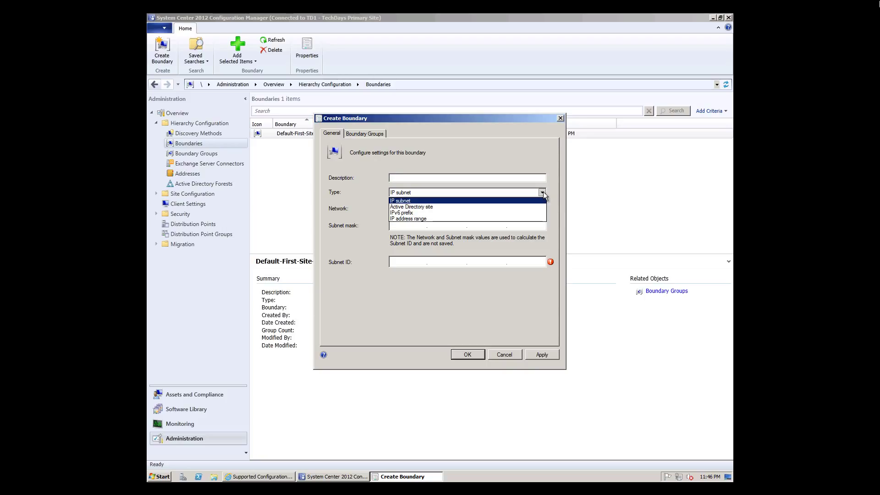
click(510, 219)
click(500, 178)
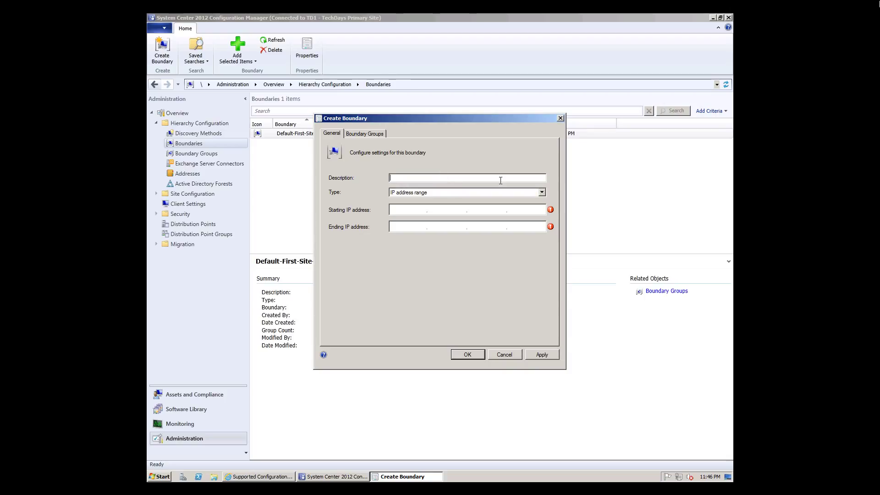
text(TD IP range)
key(Tab)
key(Tab)
text(192.168.0)
text(200)
text(192.168.0)
text(210)
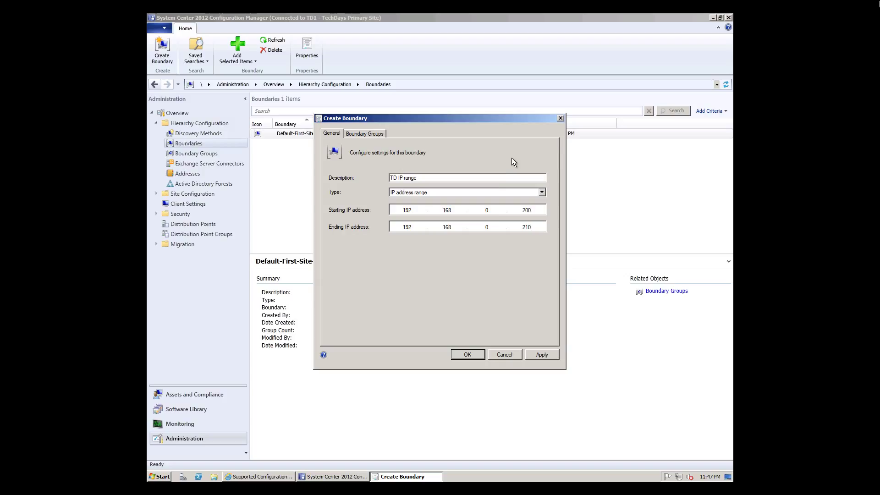
click(467, 354)
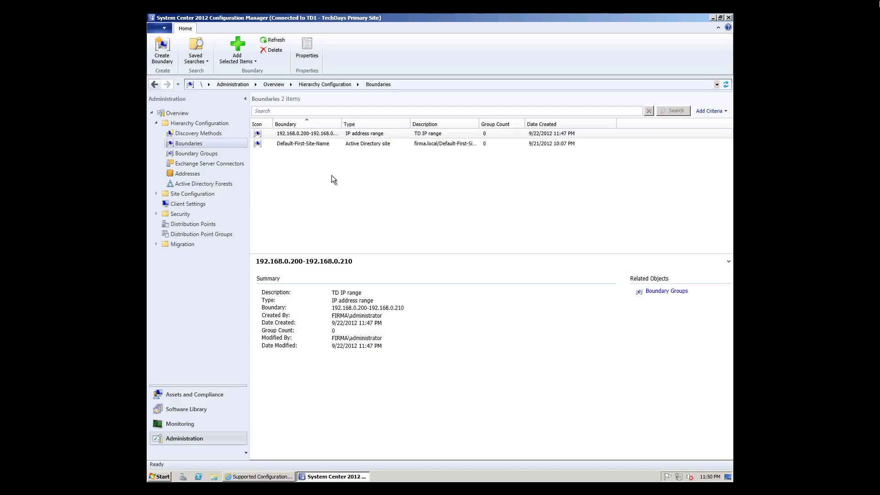
click(200, 153)
Create the TechDays boundary group with the 192.168.0.200 IP range boundary, enabled for site assignment
click(169, 50)
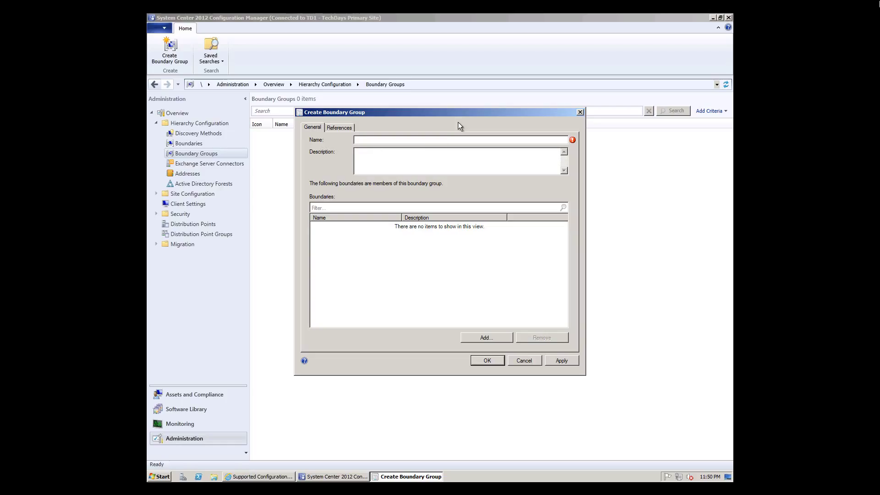
text(TechDays)
click(486, 338)
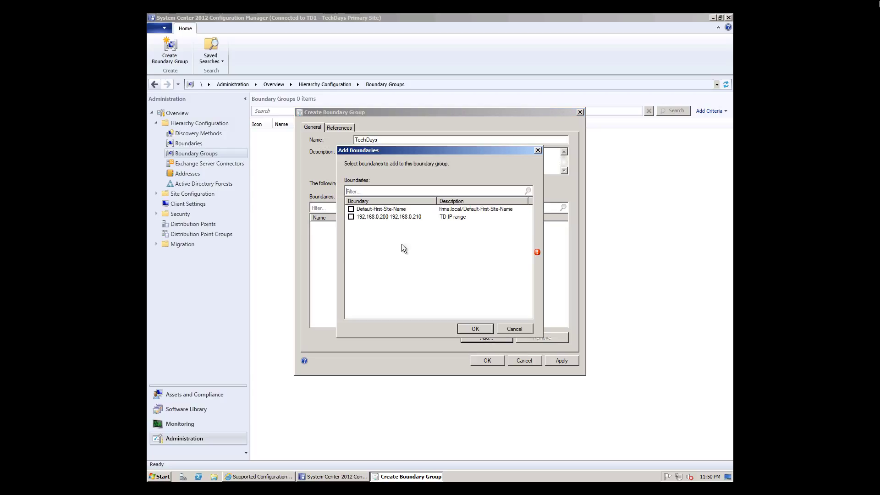
click(351, 217)
click(475, 328)
click(338, 128)
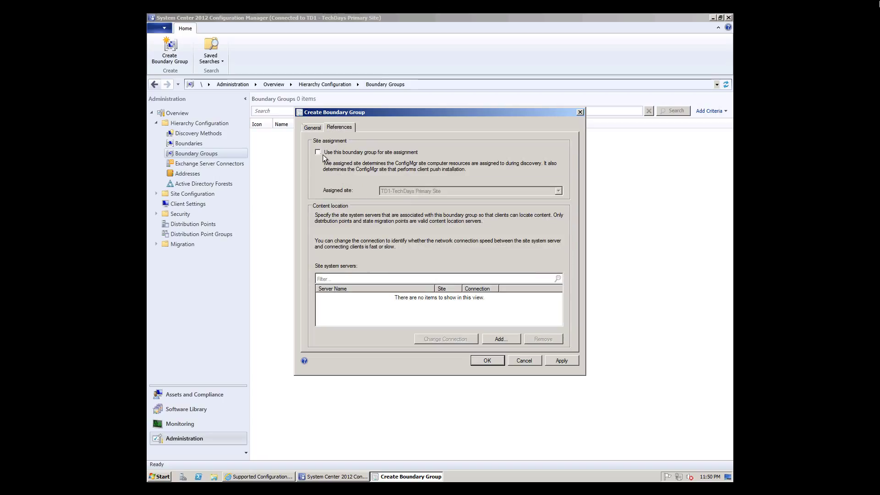
click(318, 153)
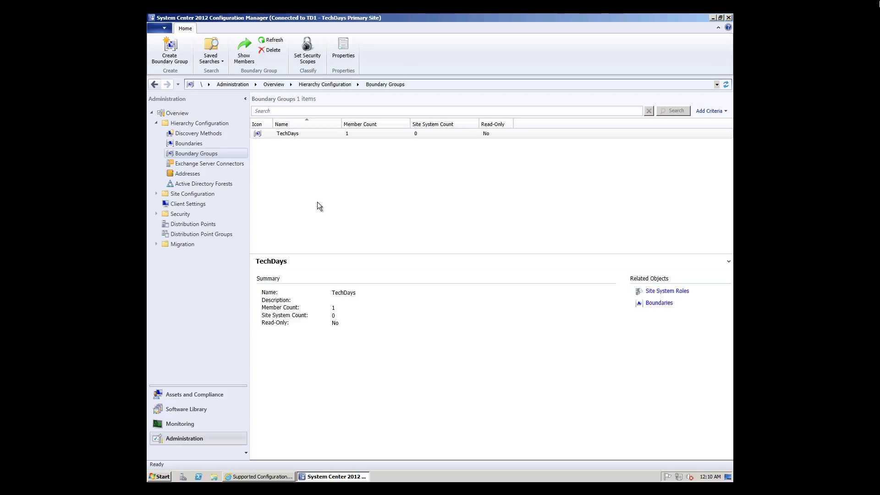
click(156, 195)
Review the site server's roles: site server, site database server and distribution point
click(206, 215)
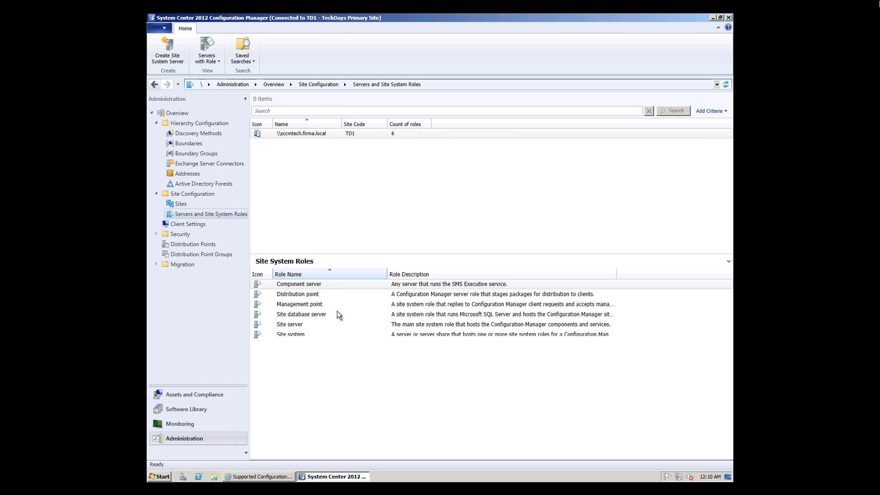
click(334, 324)
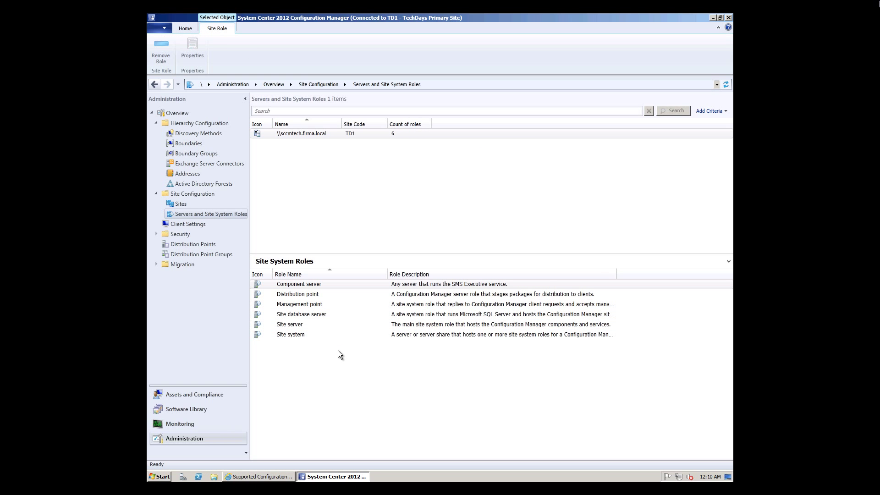
click(298, 323)
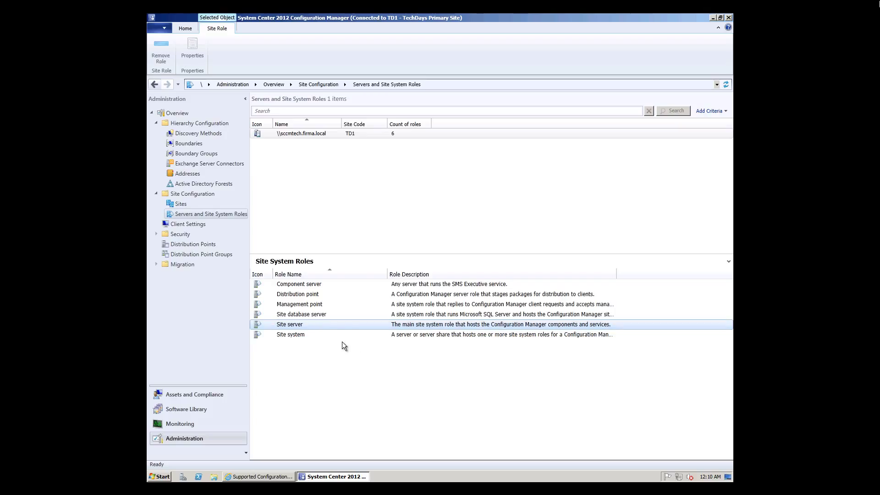
click(320, 314)
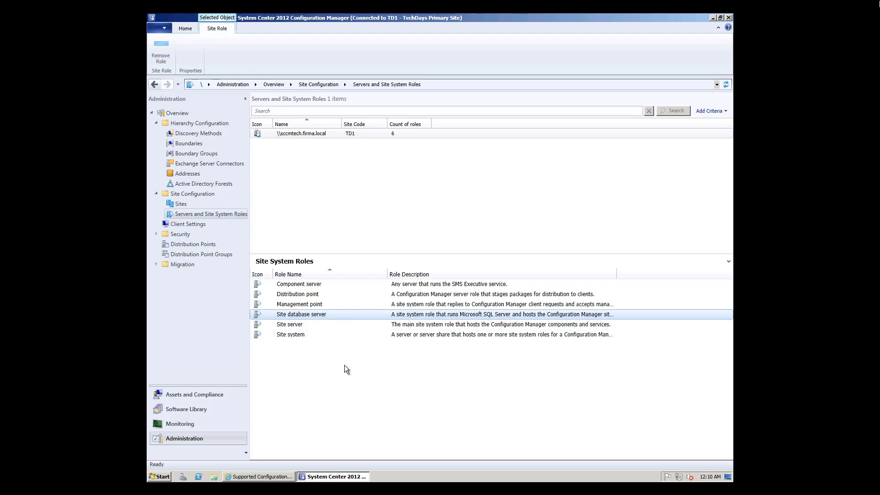
click(321, 294)
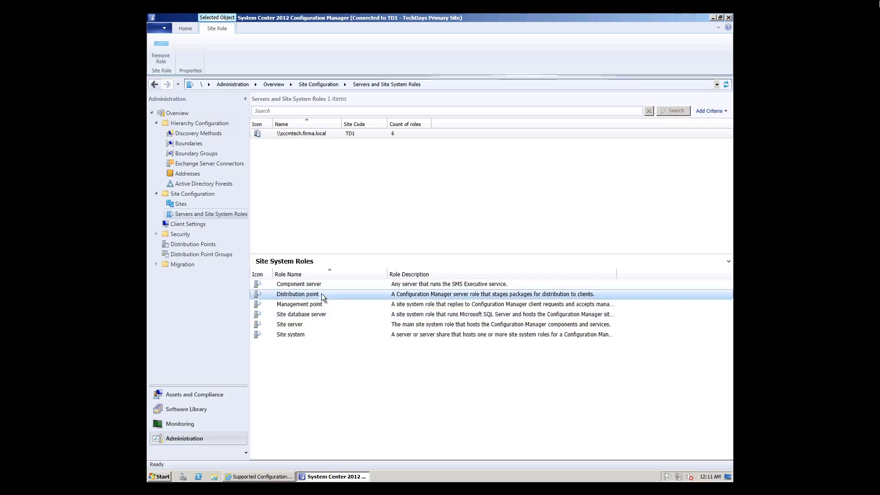
Remove the Management point role from the site server and confirm the removal
click(329, 304)
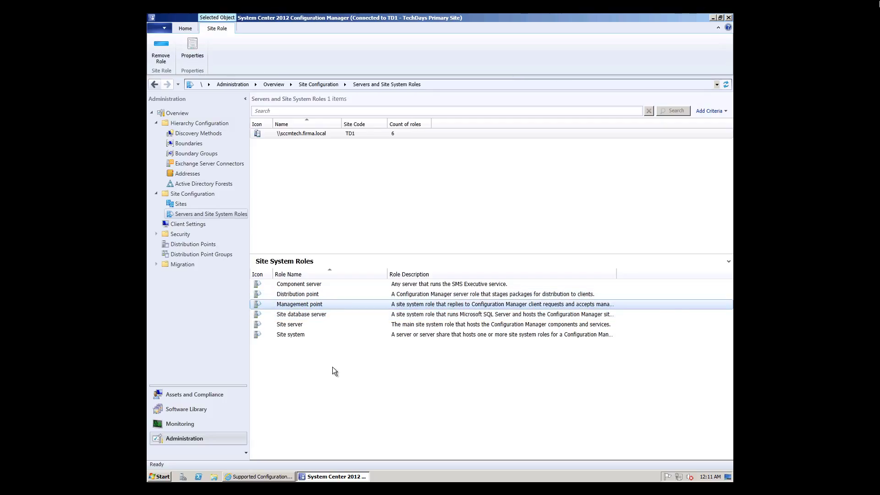
right_click(302, 305)
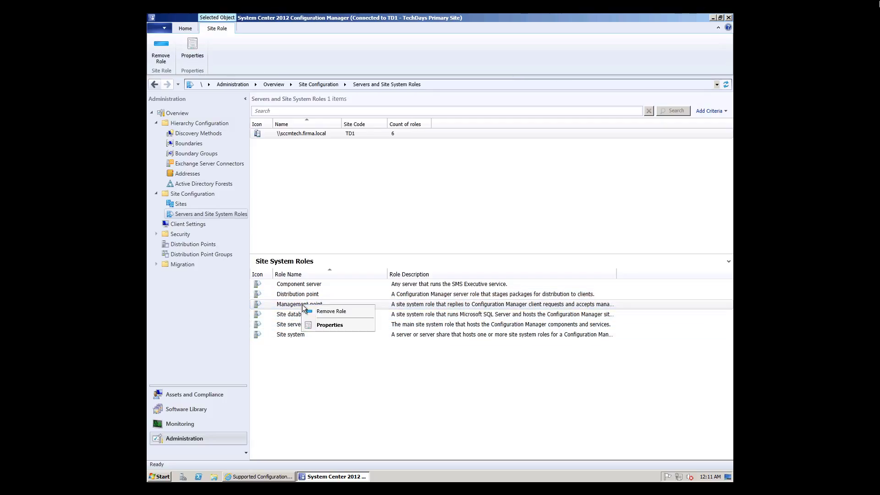
click(342, 312)
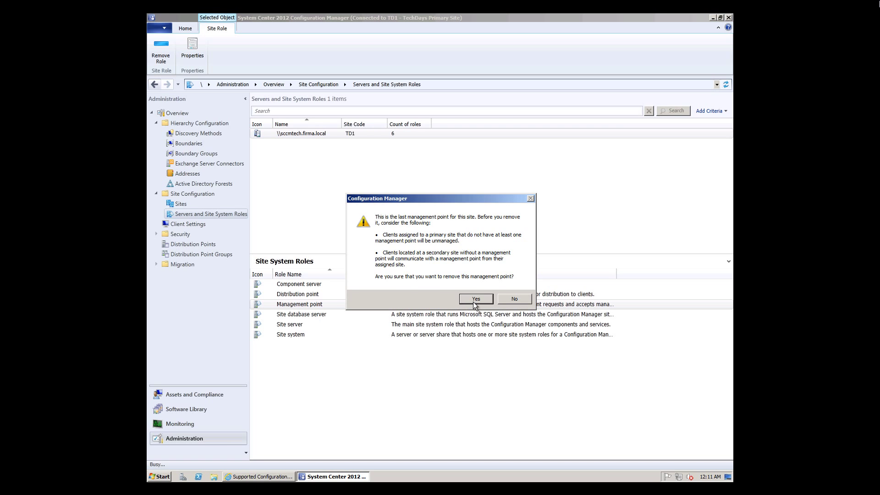
click(476, 298)
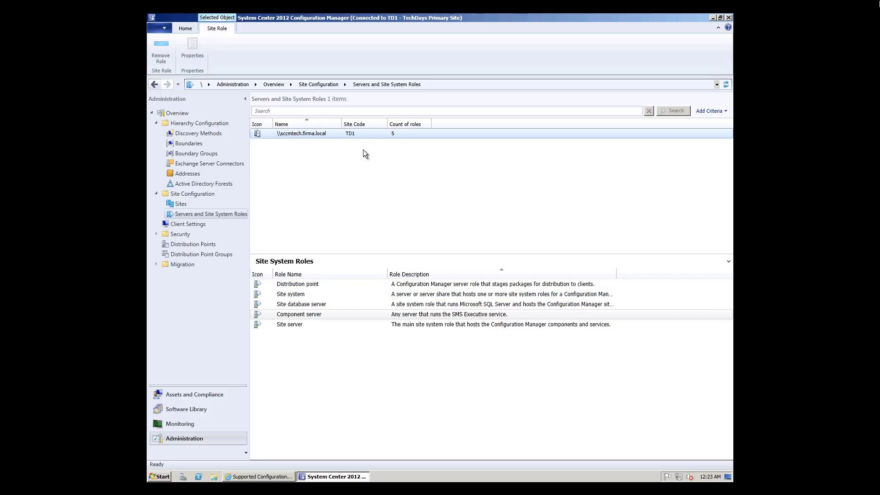
Start adding site system roles to the site server using its computer account
click(185, 28)
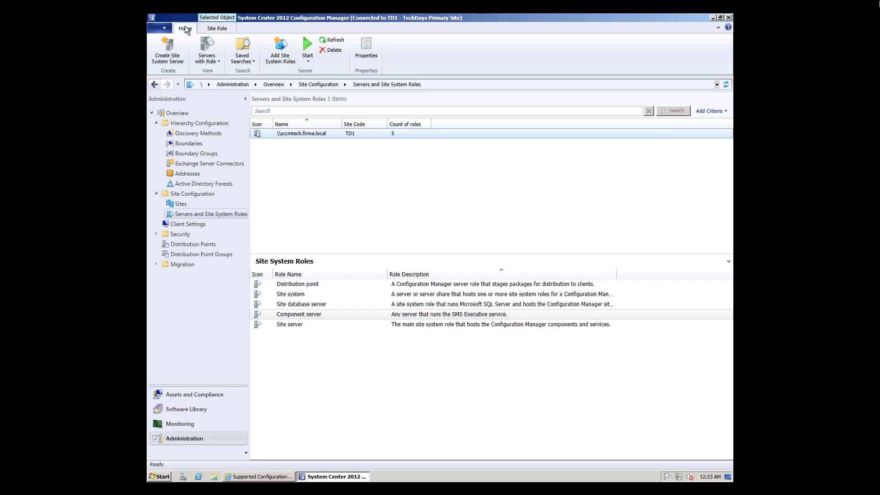
click(280, 51)
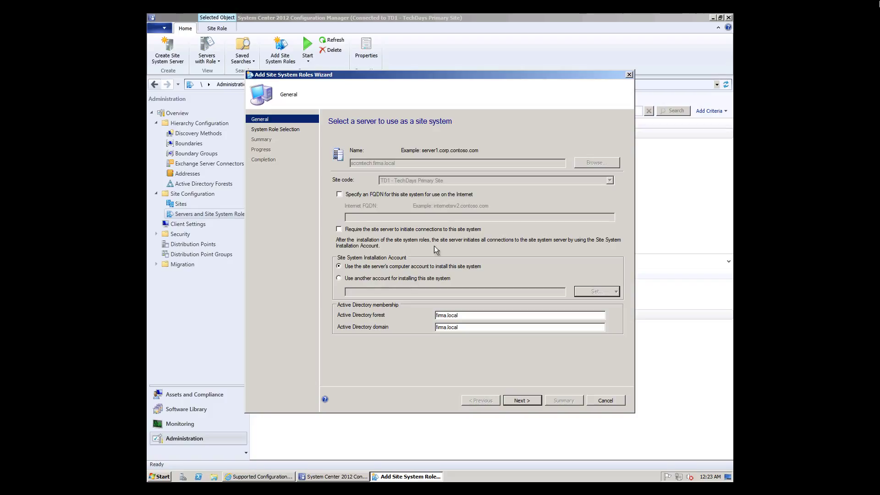
click(369, 279)
click(400, 266)
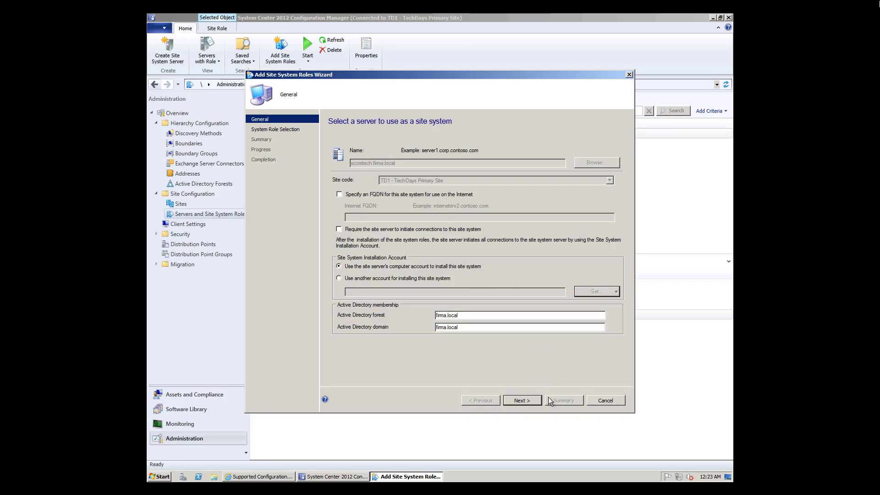
click(527, 401)
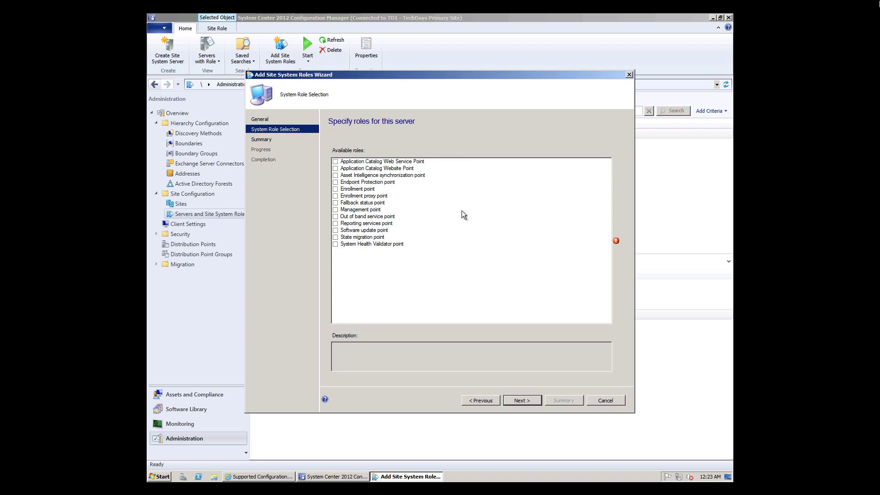
Add the Management point role with HTTP connections and the site database, then close the wizard
click(335, 209)
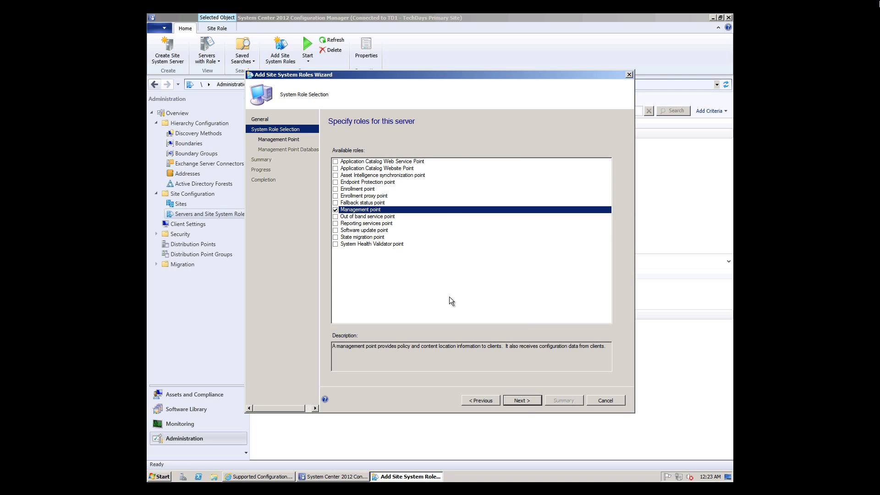
click(523, 400)
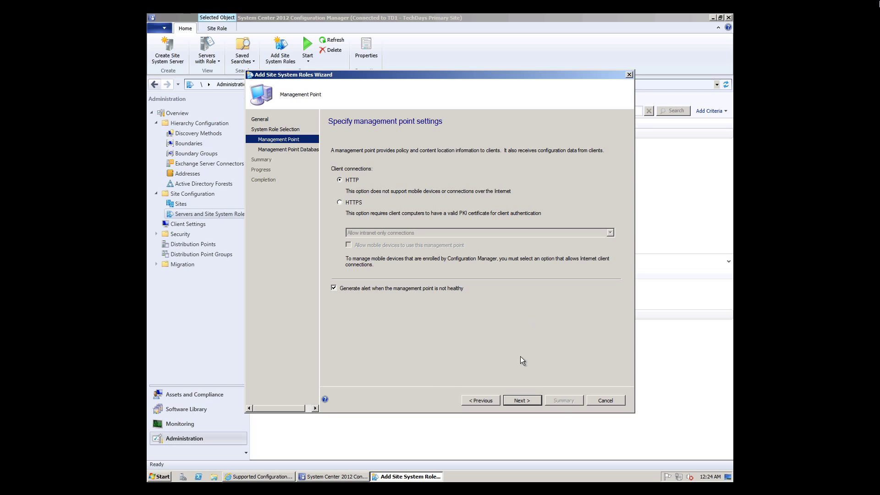
click(521, 401)
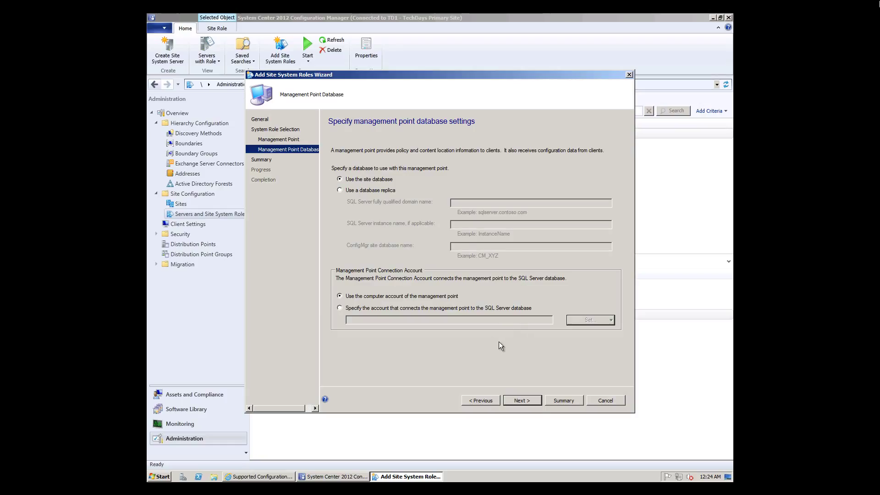
click(524, 400)
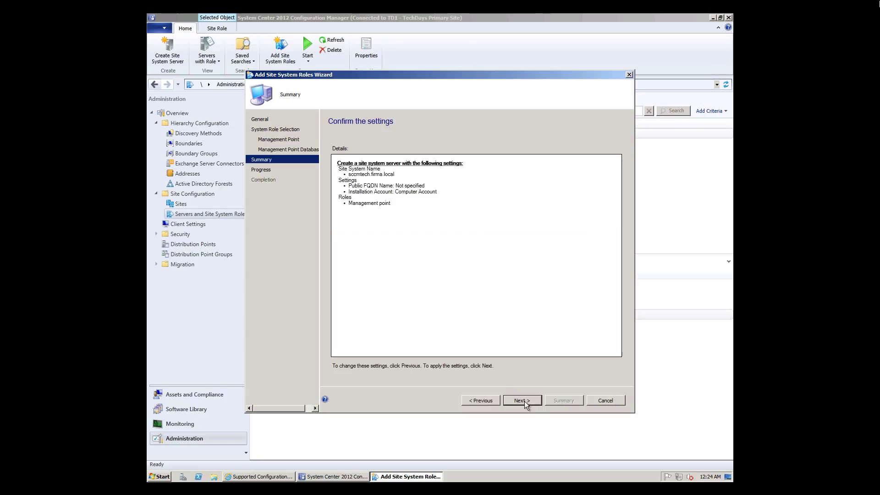
click(524, 401)
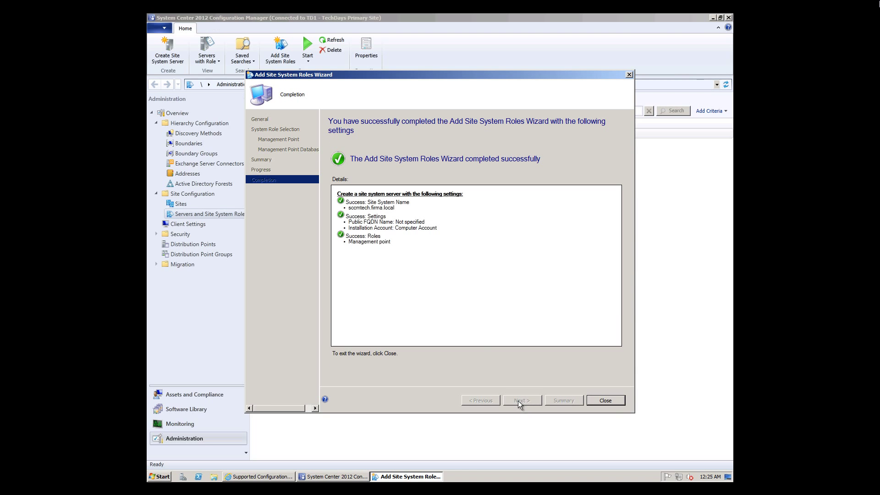
click(606, 400)
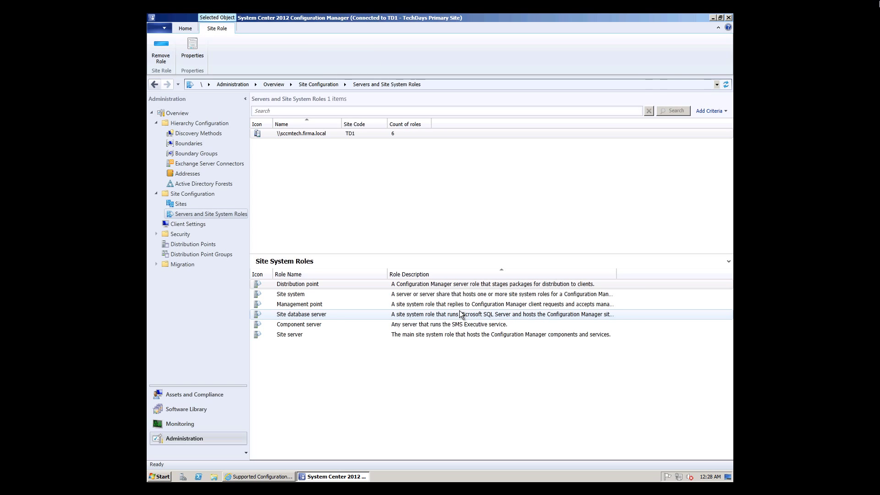
Open the TD1 site's Software Distribution component settings at the Network Access Account tab
click(181, 204)
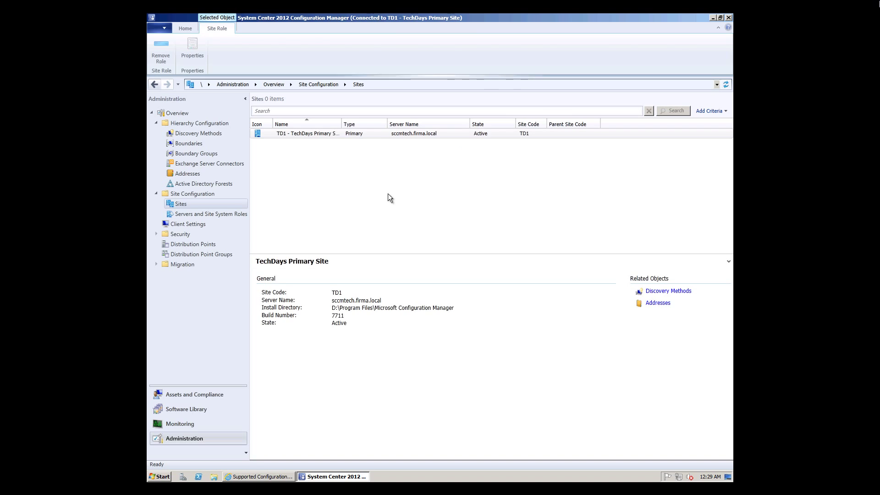
click(477, 53)
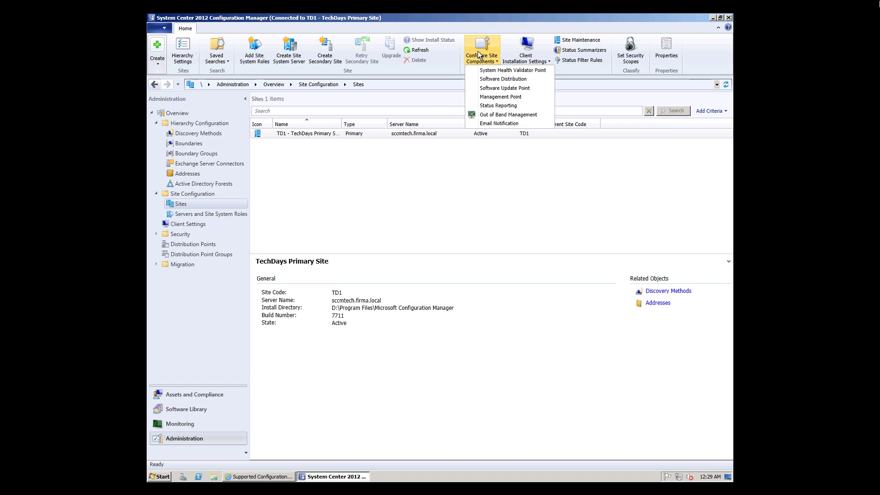
click(532, 79)
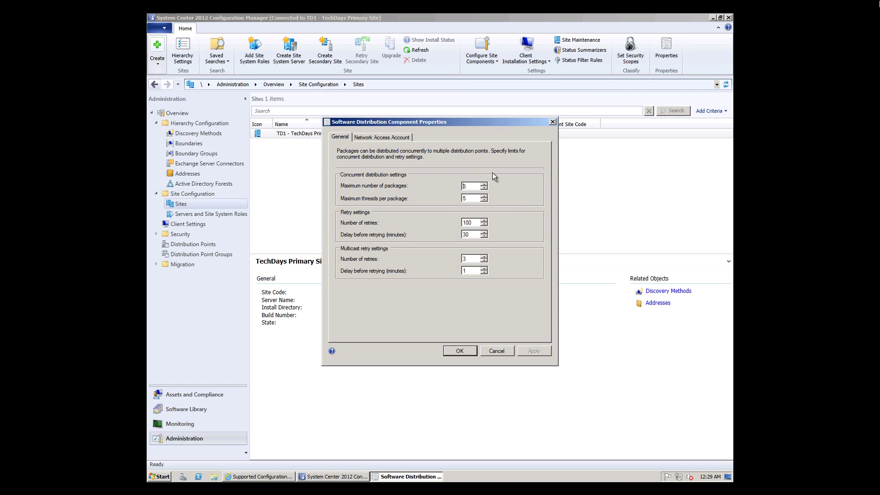
click(387, 136)
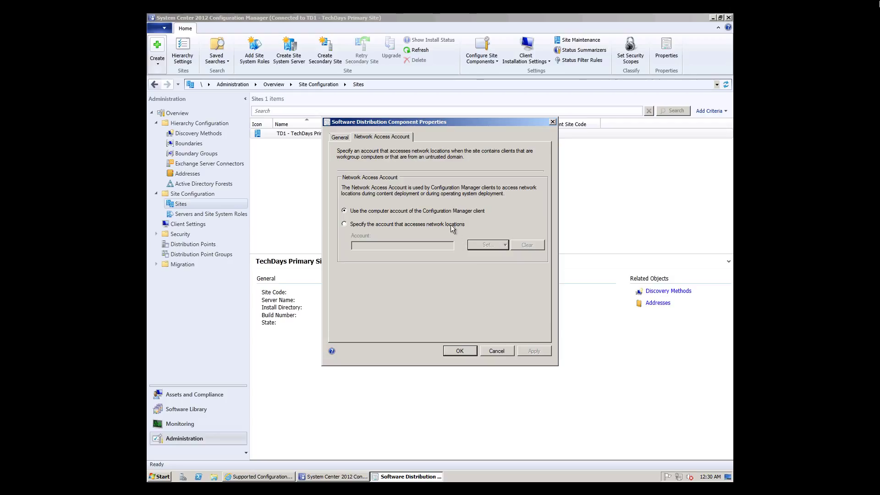
Specify a new network access account and look up the domain user account by name
click(450, 224)
click(506, 245)
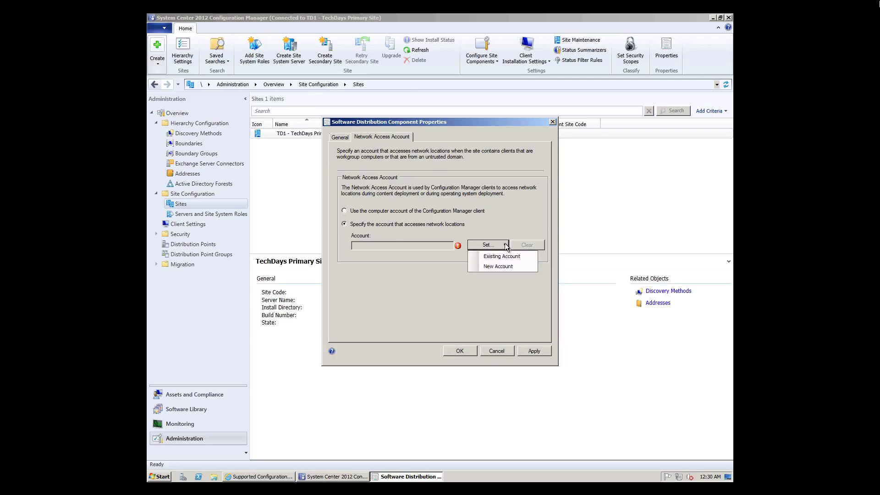
click(507, 264)
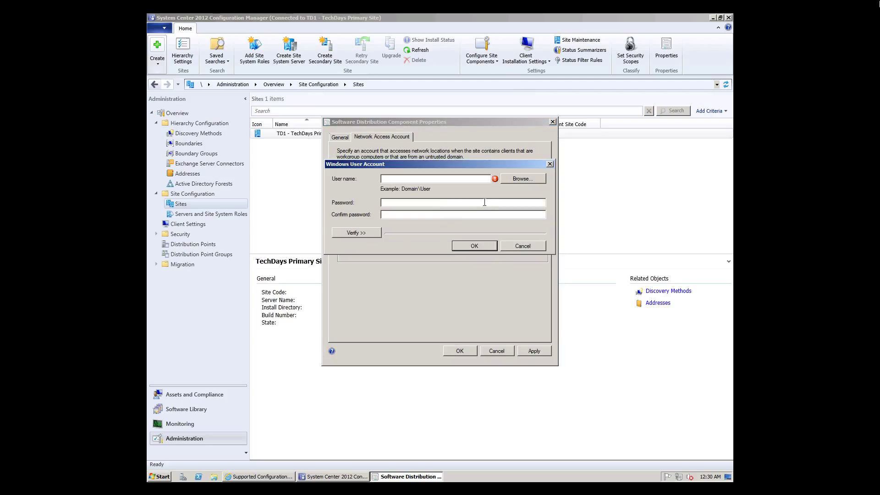
click(526, 179)
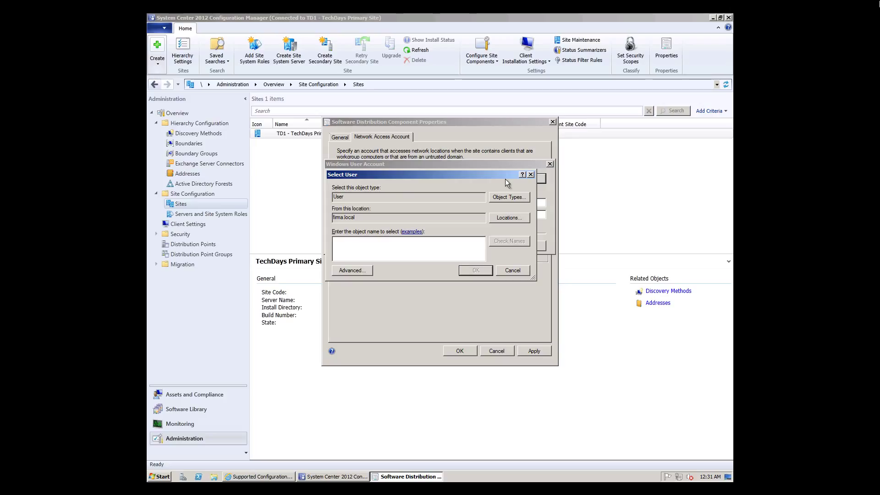
text(vasya)
key(Return)
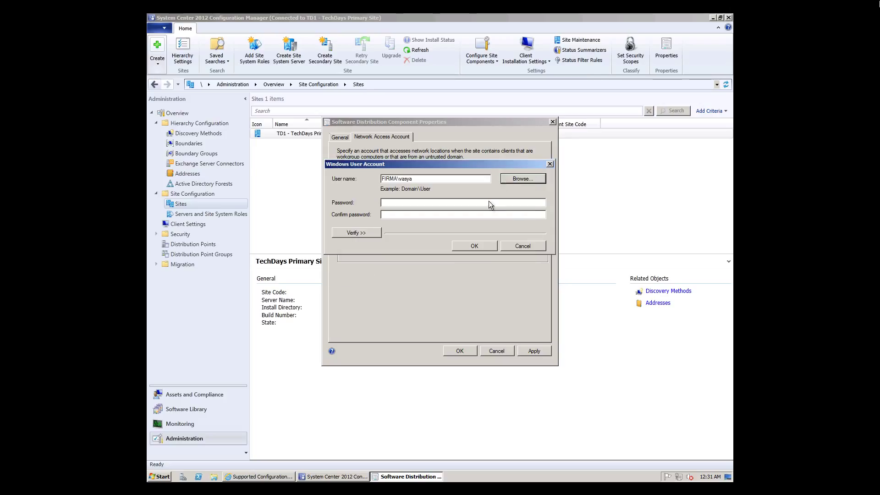
Enter and confirm the account's password, accept the account and save the Software Distribution settings
click(489, 202)
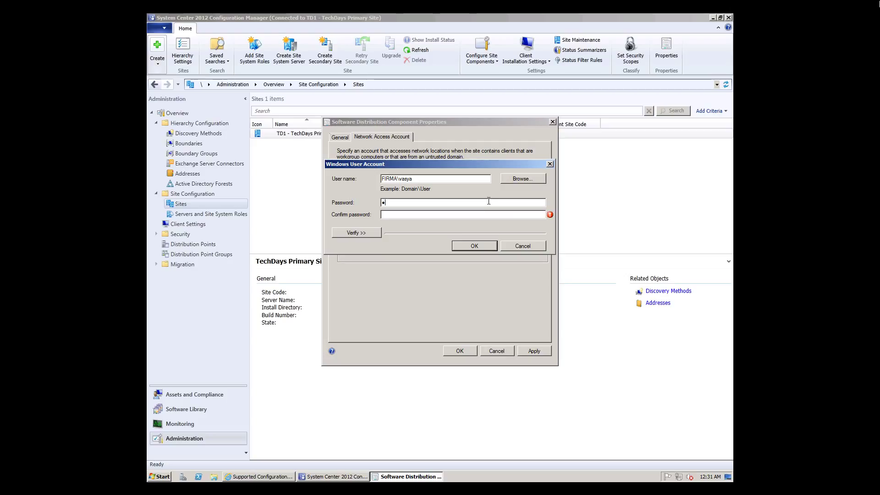
click(369, 233)
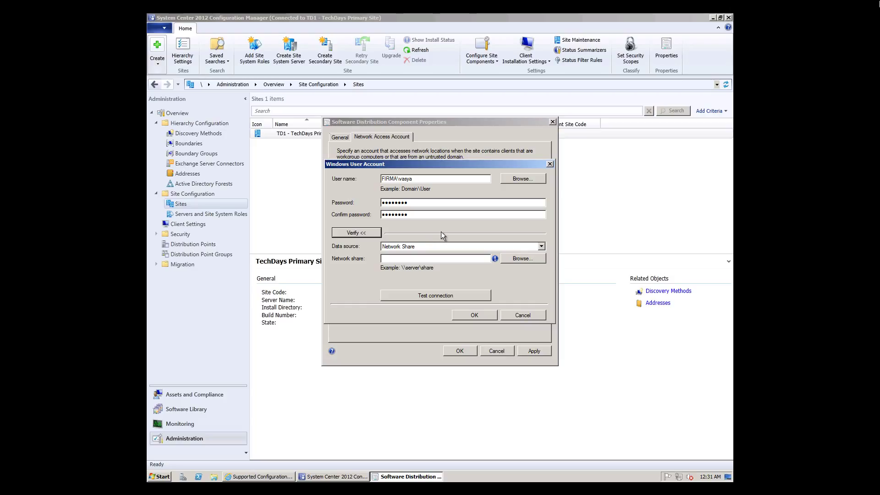
click(474, 316)
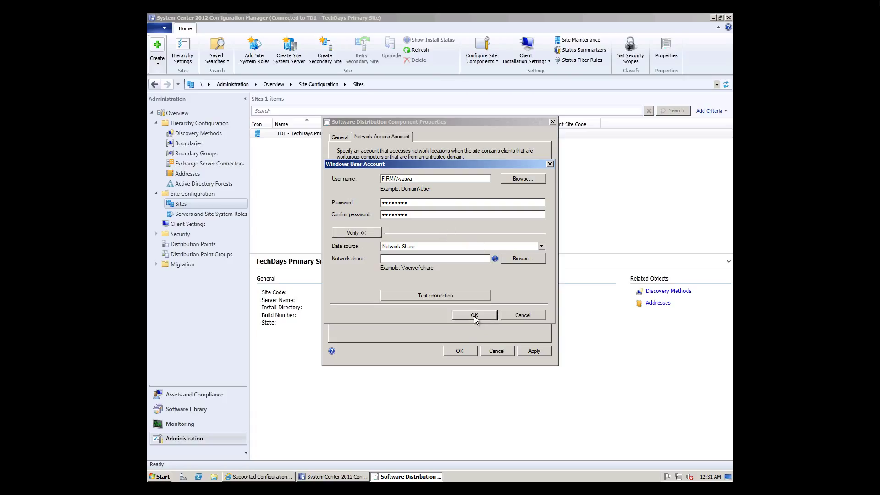
click(452, 352)
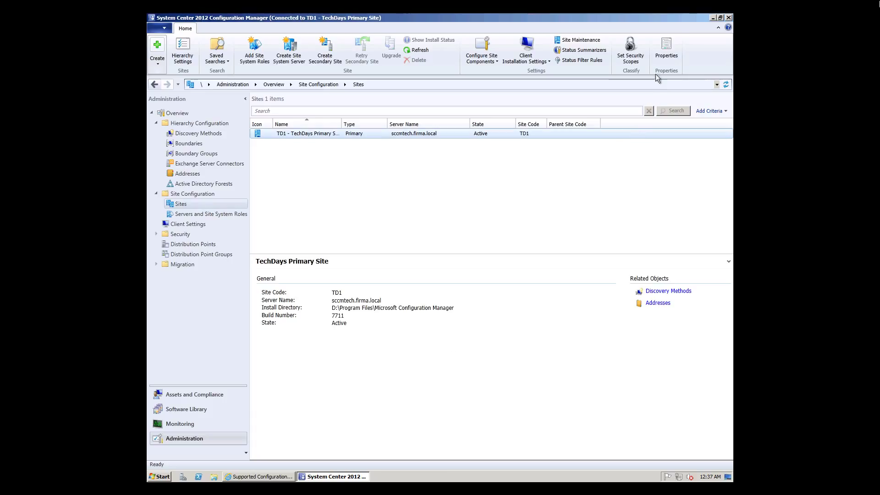
Verify on the TD1 site's Publishing tab that firma.local is ticked, then close the properties
click(664, 46)
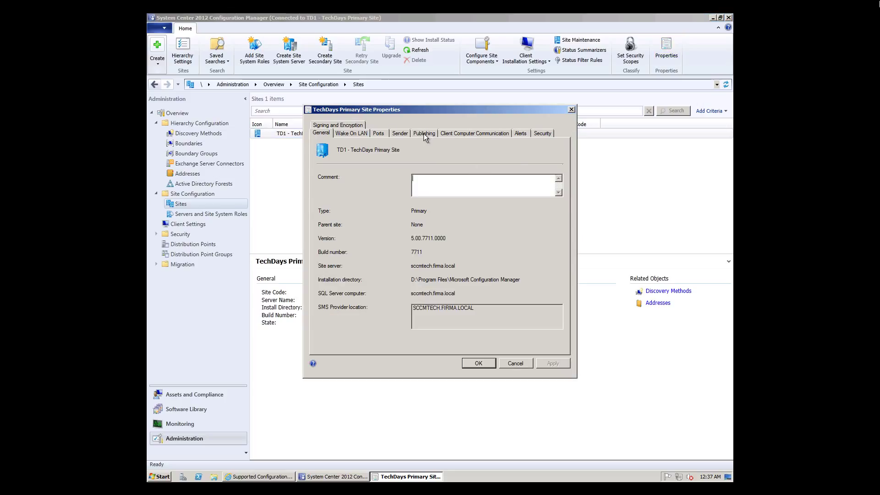
click(424, 134)
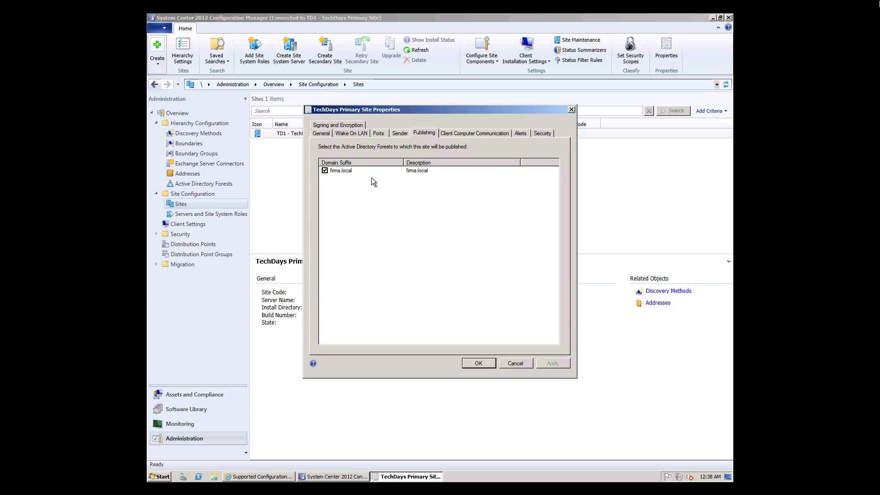
click(478, 363)
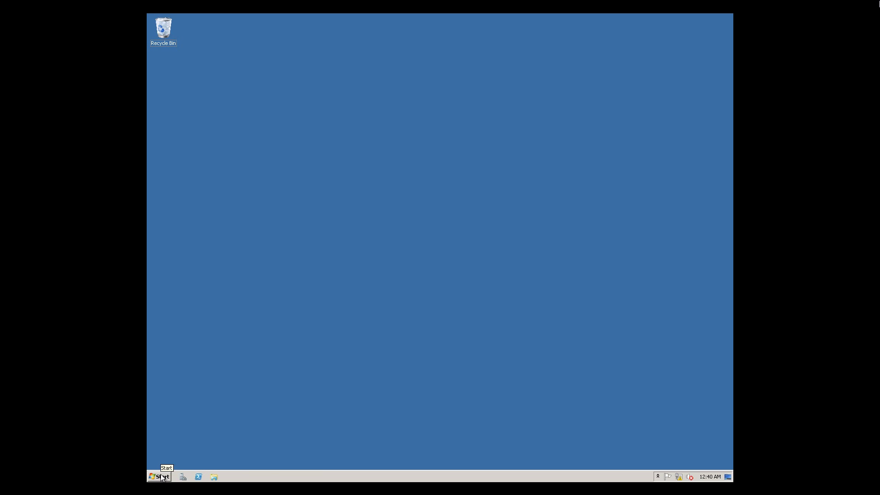
Launch Active Directory Users and Computers and expand the firma.local System container
click(162, 478)
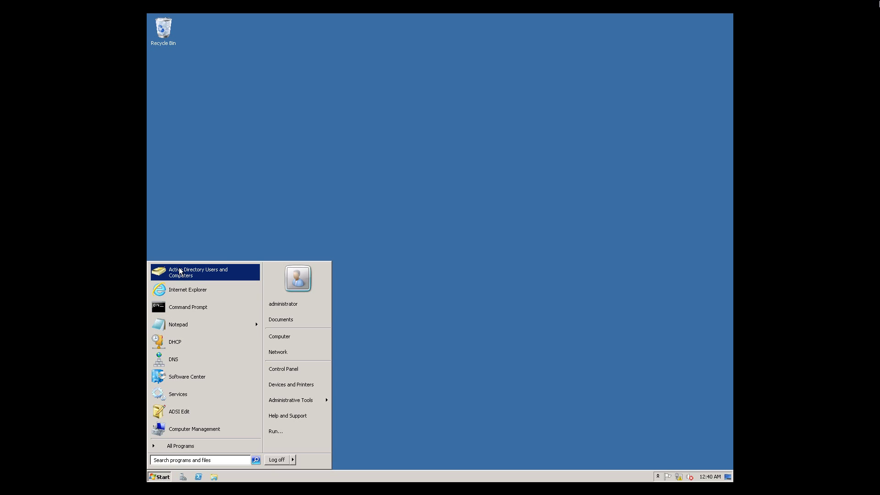
click(178, 270)
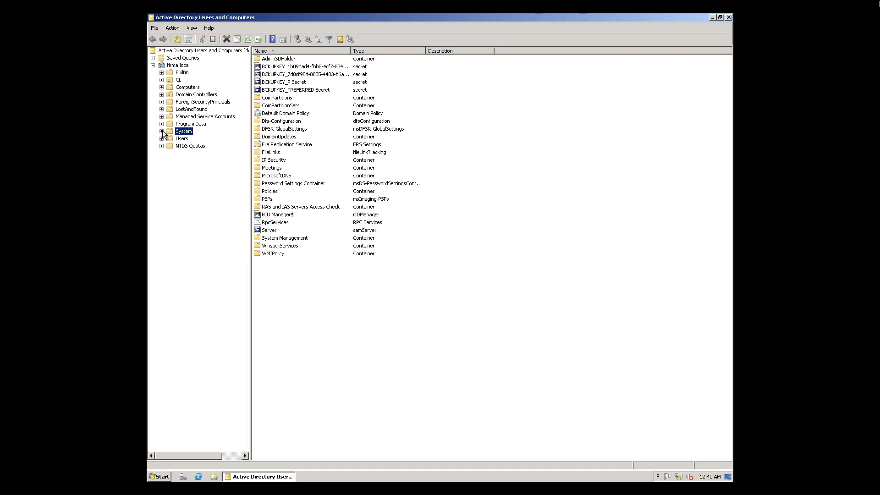
click(161, 131)
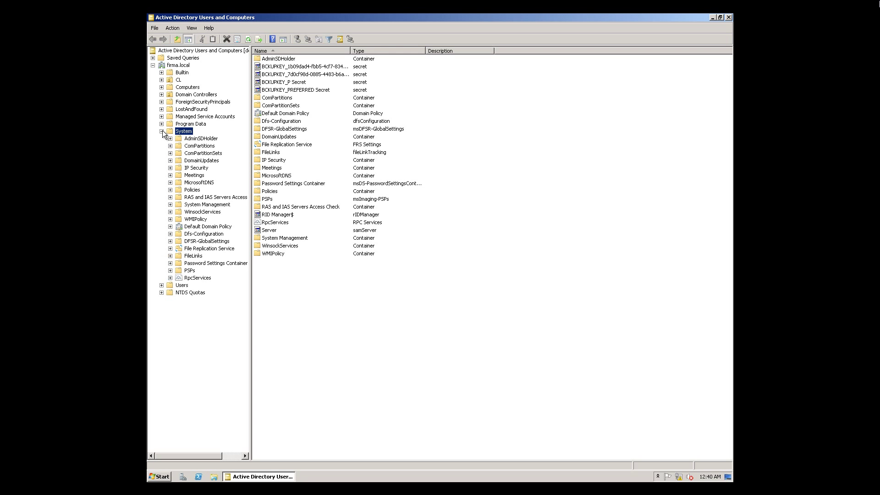
Inspect the SMS-TD1 boundary range, SMS-Site-TD1 and SMS-MP-TD1 objects in System Management
click(198, 204)
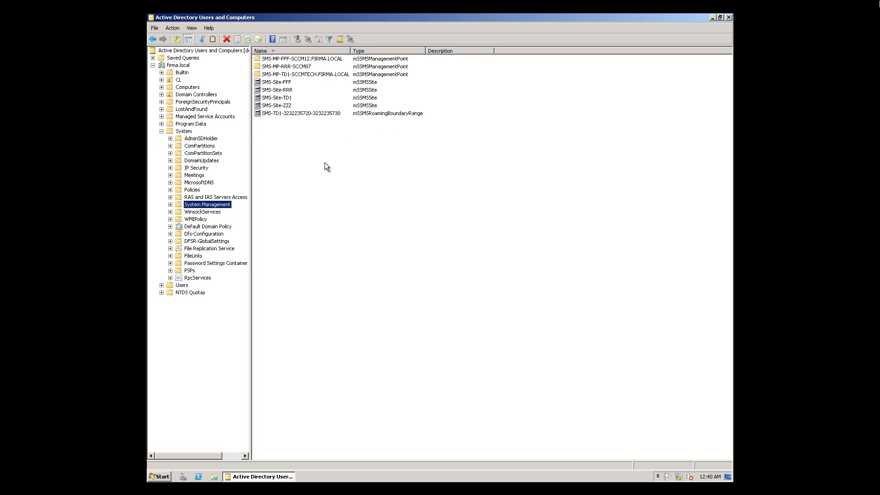
click(306, 114)
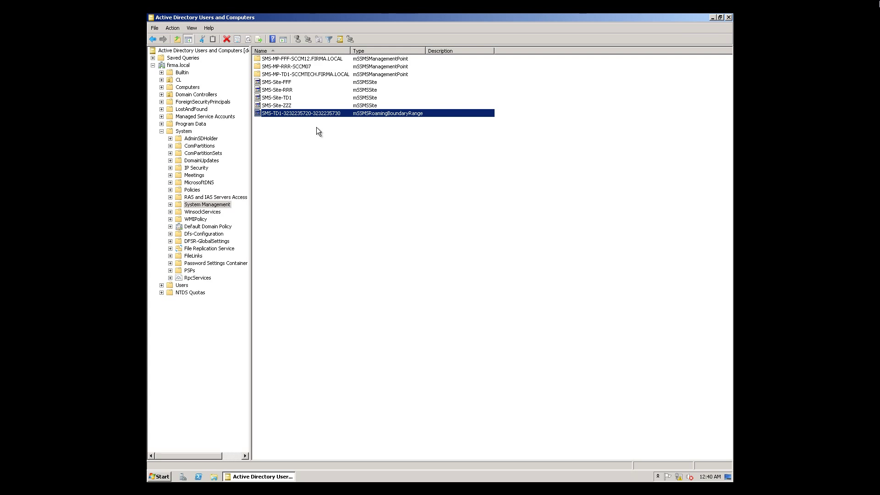
click(292, 98)
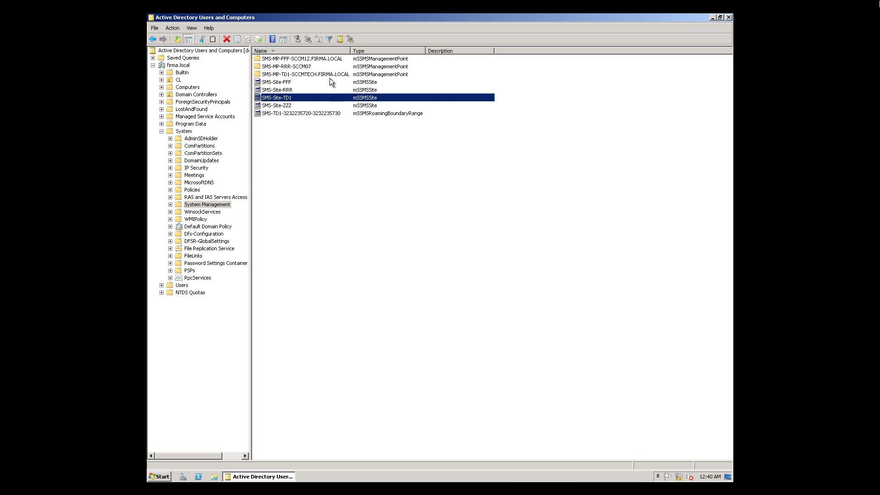
click(315, 72)
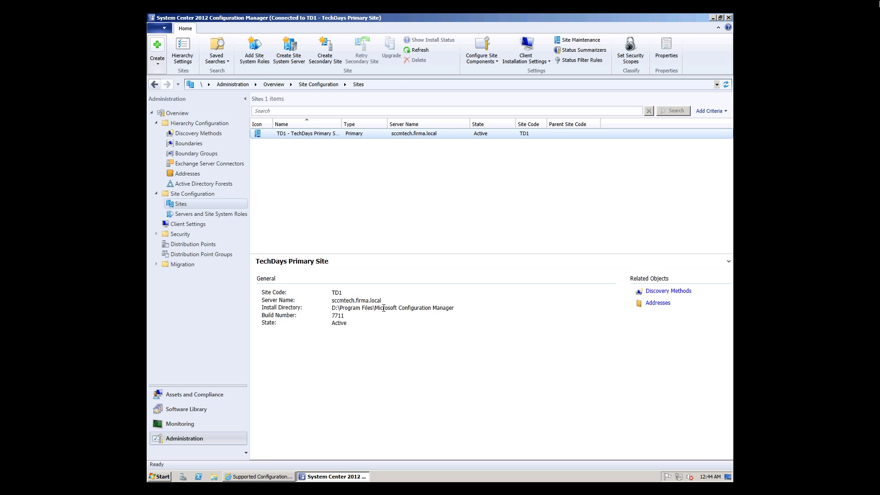
List the discovered users under Assets and Compliance, then advance to the 'Ресурсы' slide
click(218, 398)
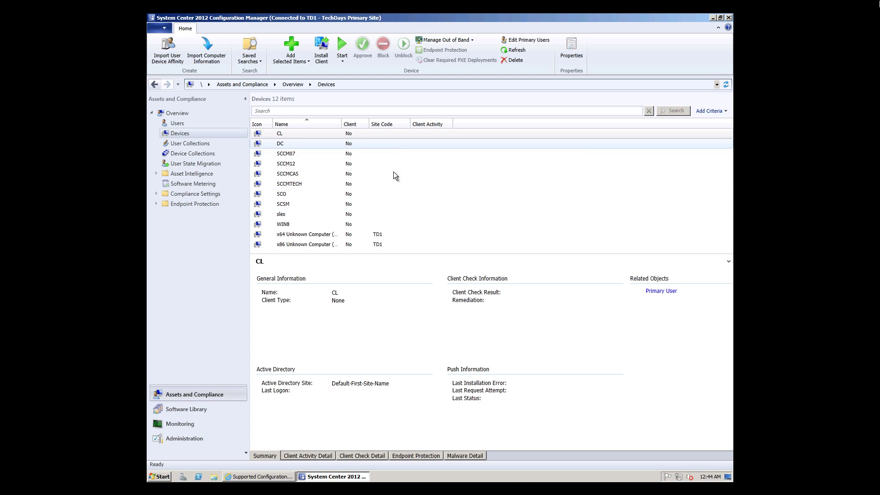
click(180, 123)
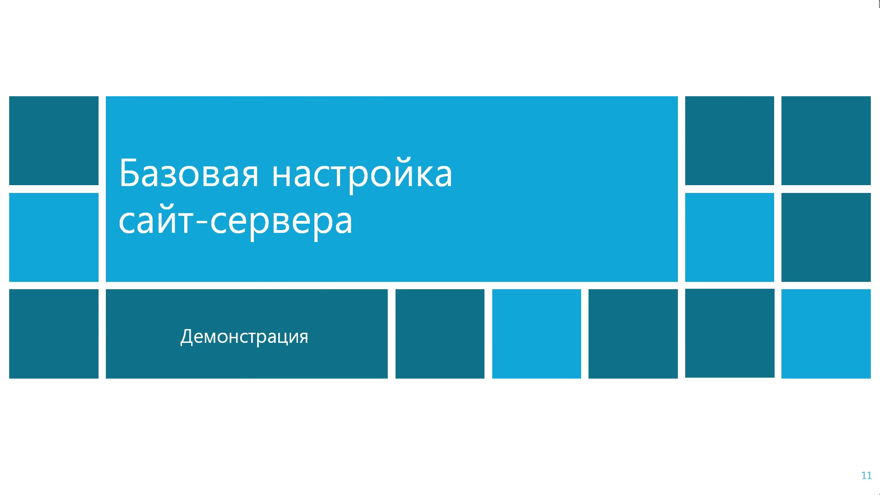
key(Right)
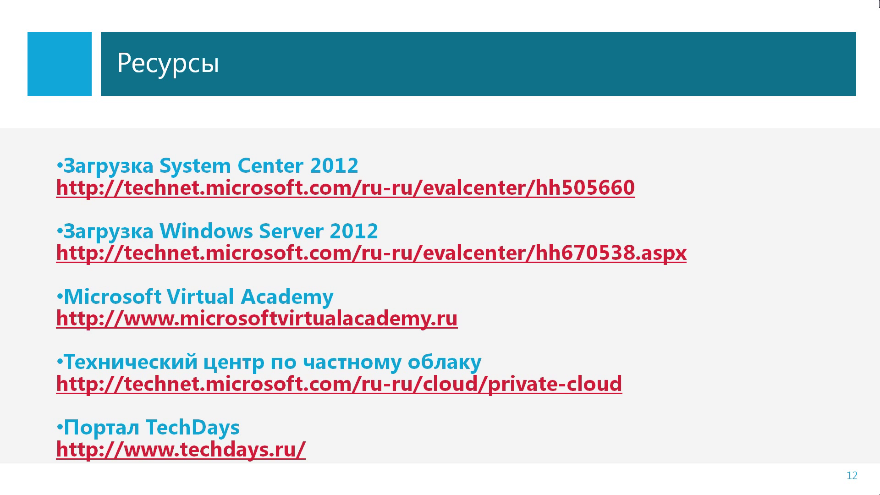